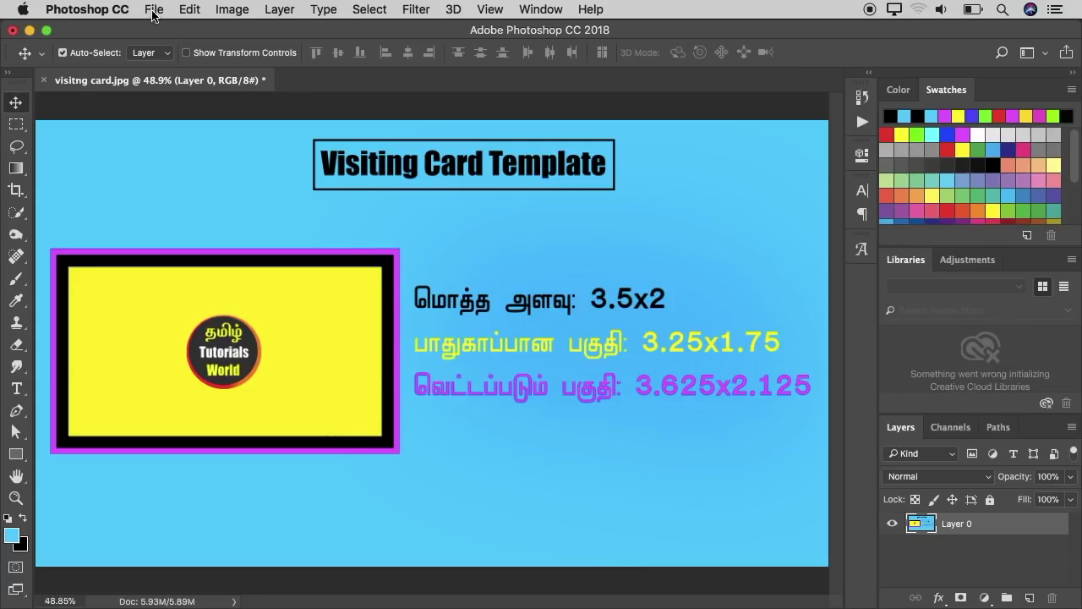
# Create a new Untitled-1 document in inches: 3.25 wide, 1.75 high, 300 ppi, RGB Color.
pyautogui.click(153, 9)
pyautogui.click(157, 26)
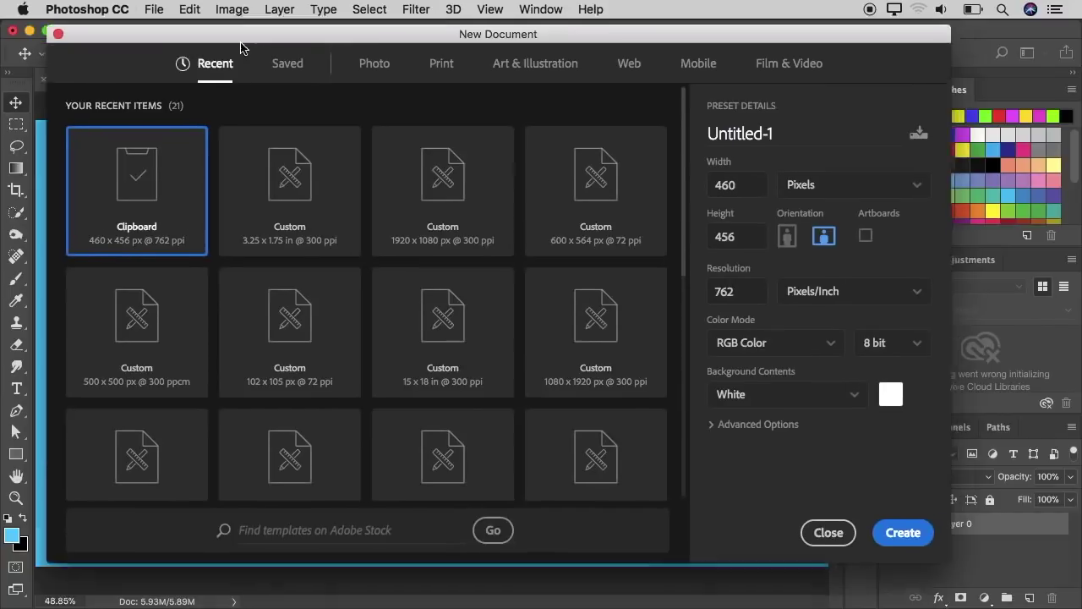
pyautogui.click(823, 197)
pyautogui.click(803, 254)
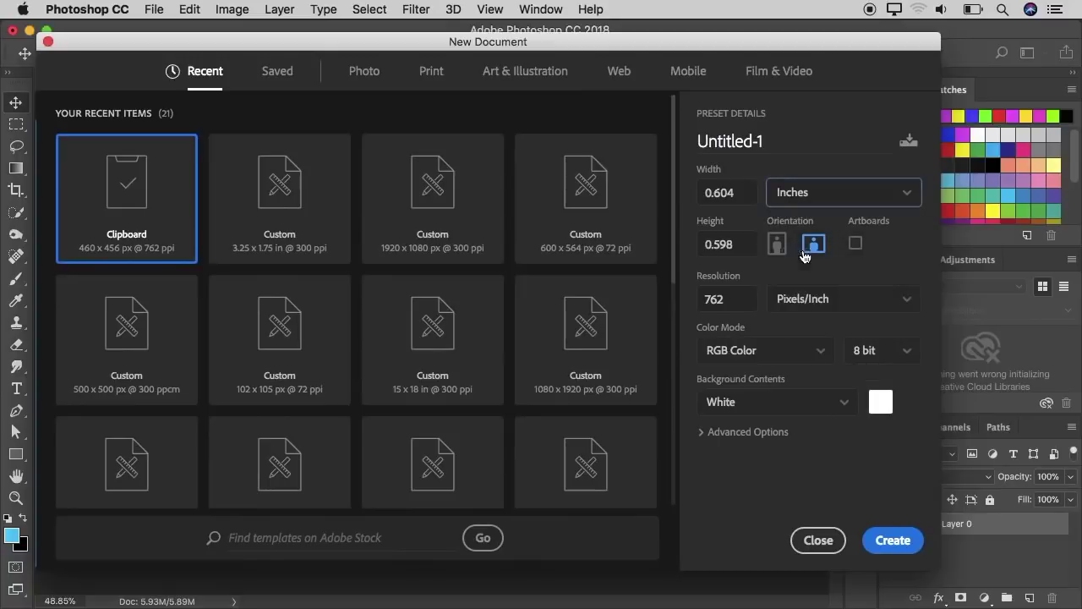
pyautogui.doubleClick(744, 192)
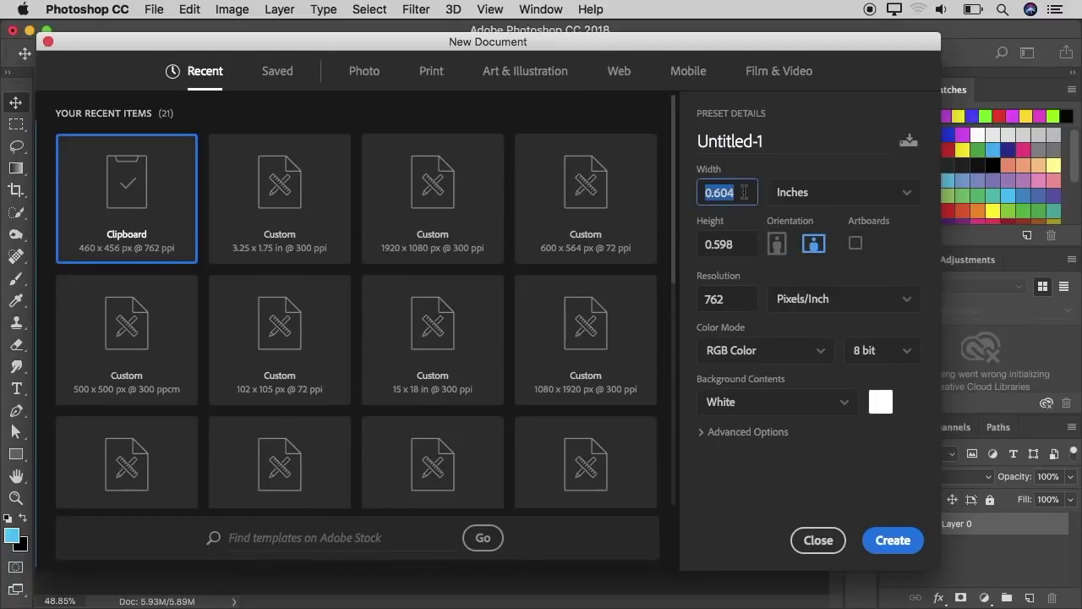
pyautogui.write('3.25')
pyautogui.doubleClick(729, 242)
pyautogui.write('1.75')
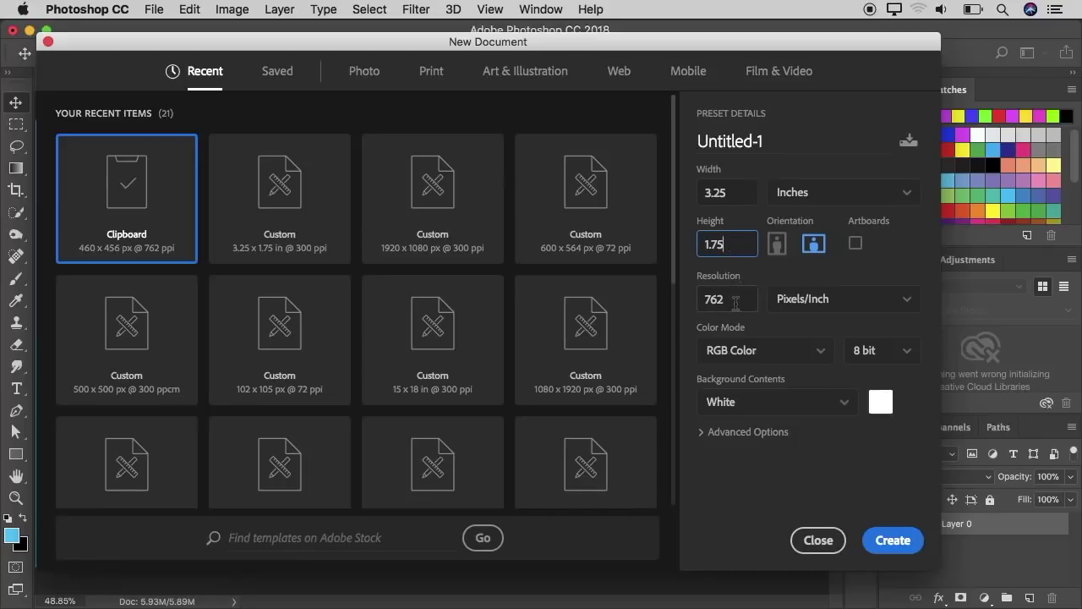
pyautogui.doubleClick(707, 299)
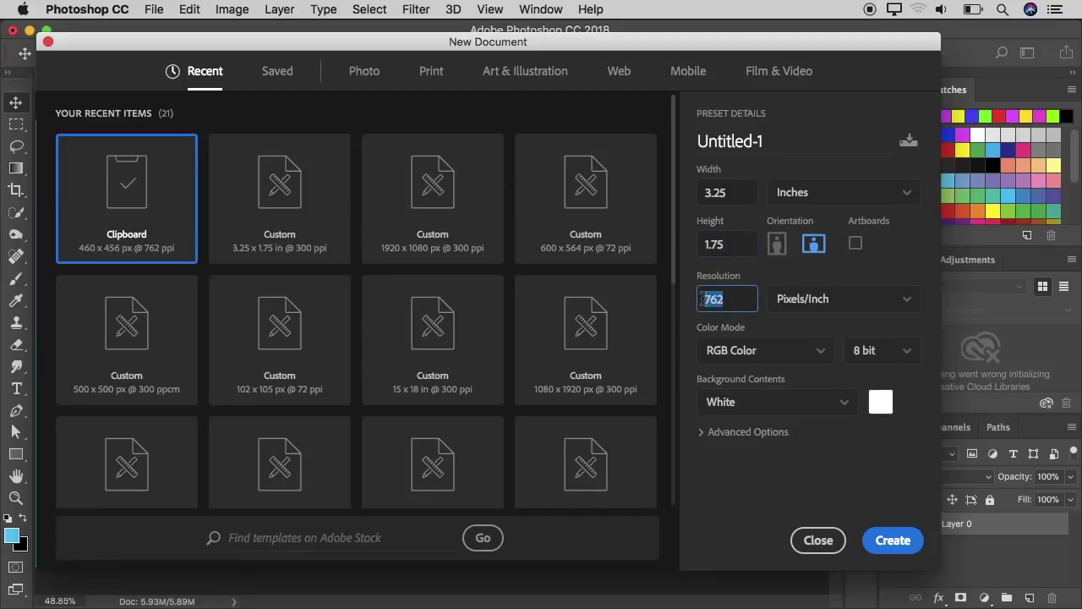
pyautogui.write('30')
pyautogui.click(744, 350)
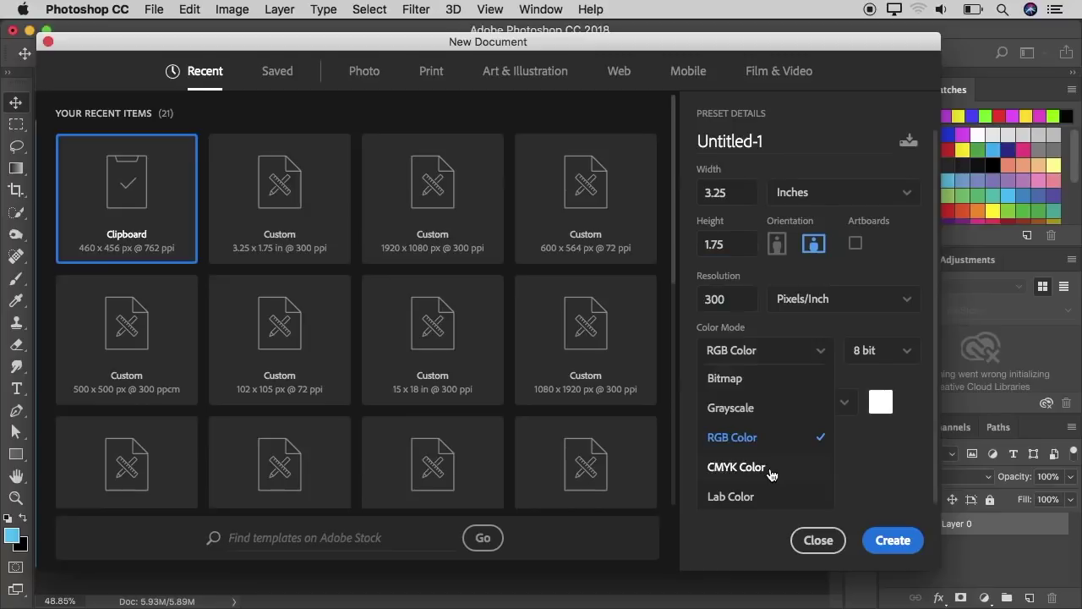
pyautogui.click(750, 437)
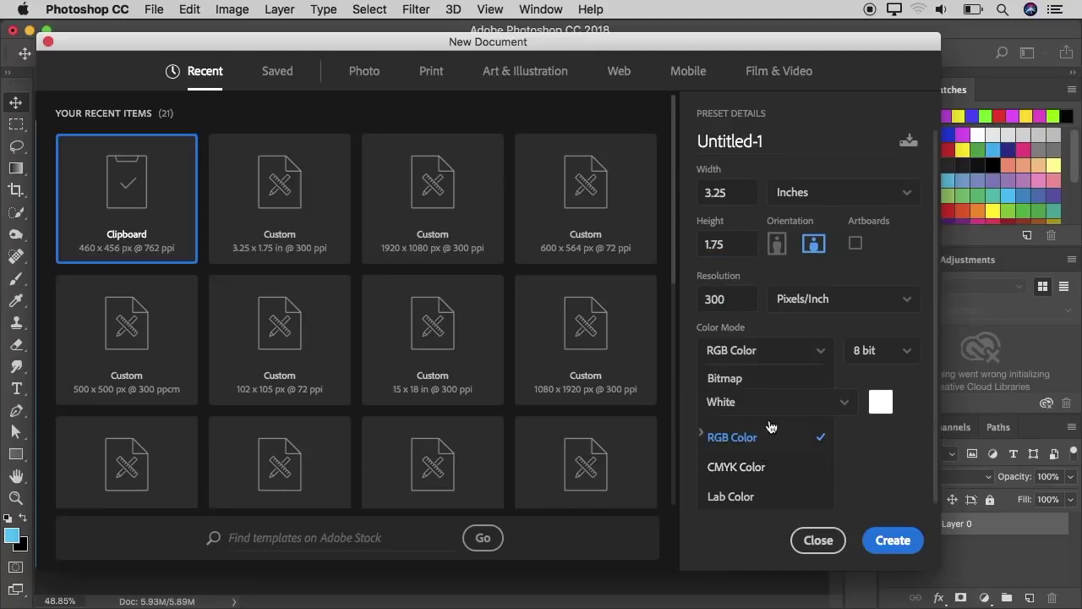
pyautogui.click(894, 554)
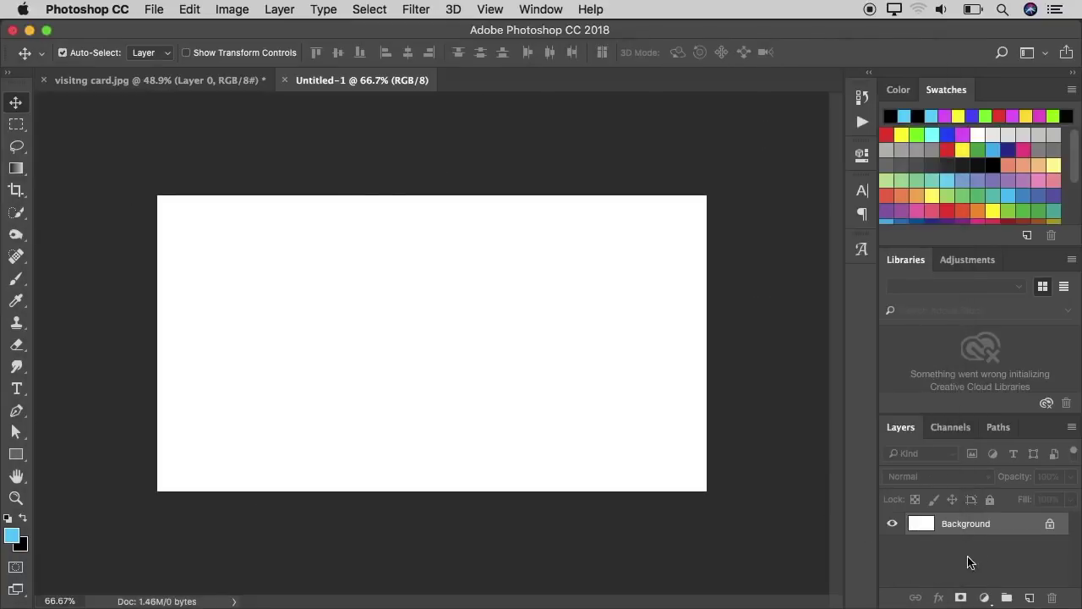
# Convert the Background into Layer 0 and turn on the rulers.
pyautogui.doubleClick(1011, 529)
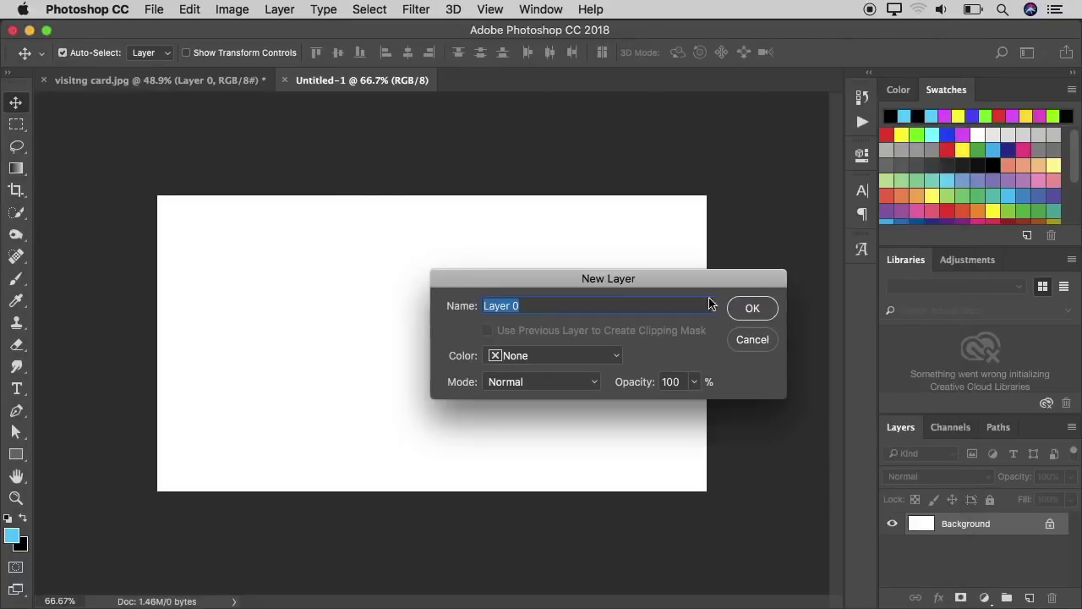
pyautogui.click(745, 311)
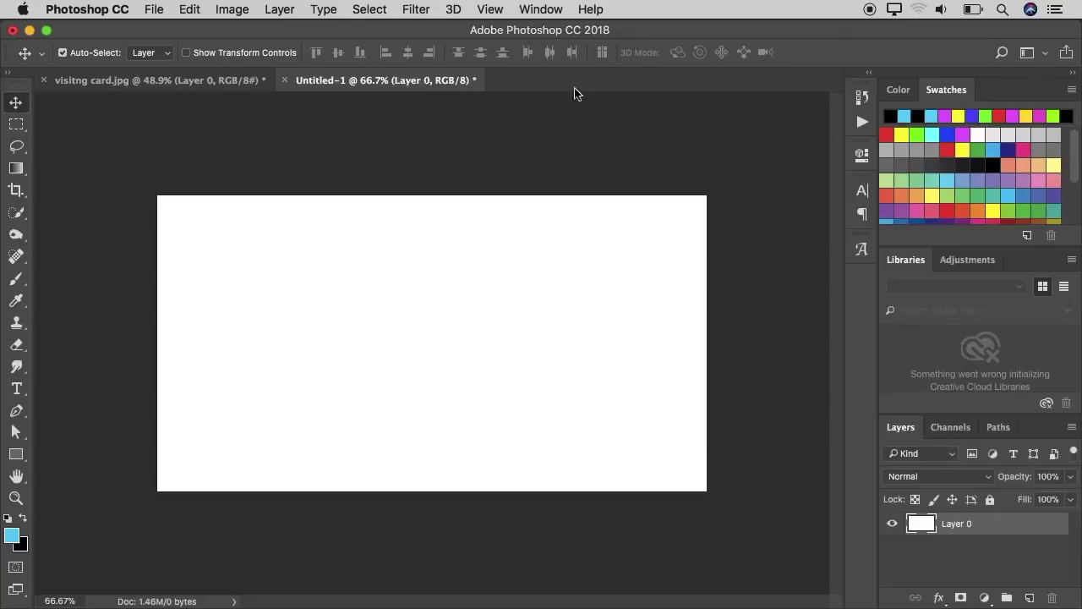
pyautogui.click(490, 9)
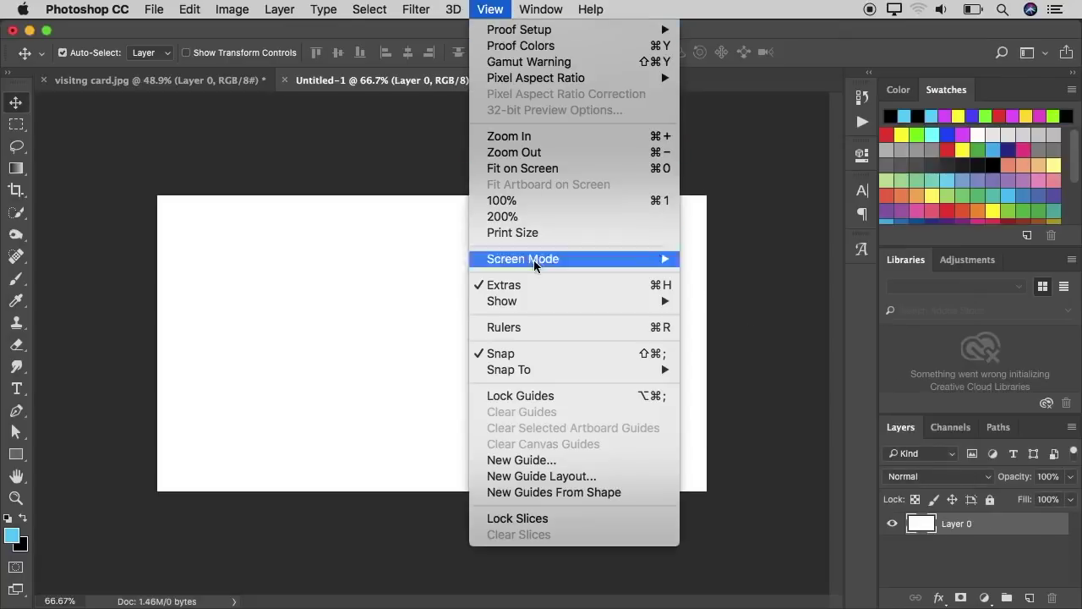
pyautogui.click(569, 331)
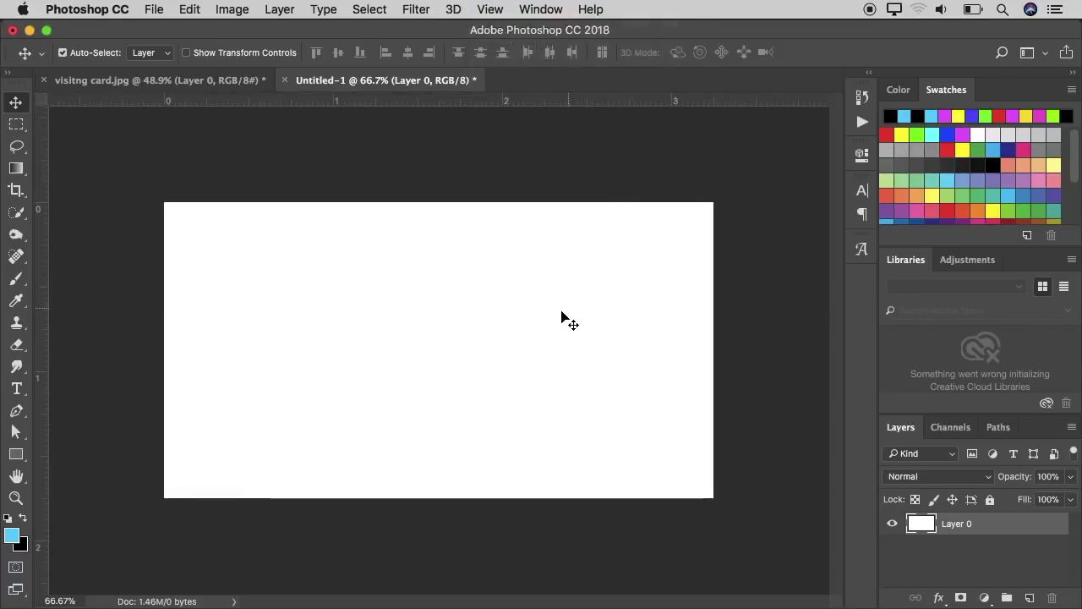
# Place guides along the card's top, right, left and bottom edges, checking the visiting card template.
pyautogui.moveTo(568, 100); pyautogui.dragTo(569, 202)
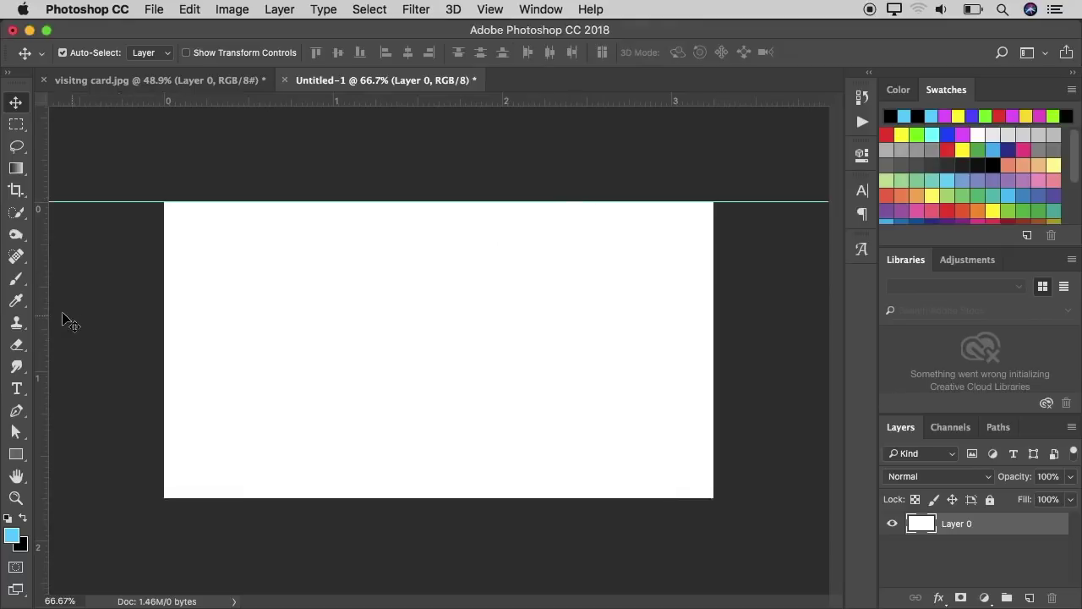
pyautogui.moveTo(45, 310); pyautogui.dragTo(713, 372)
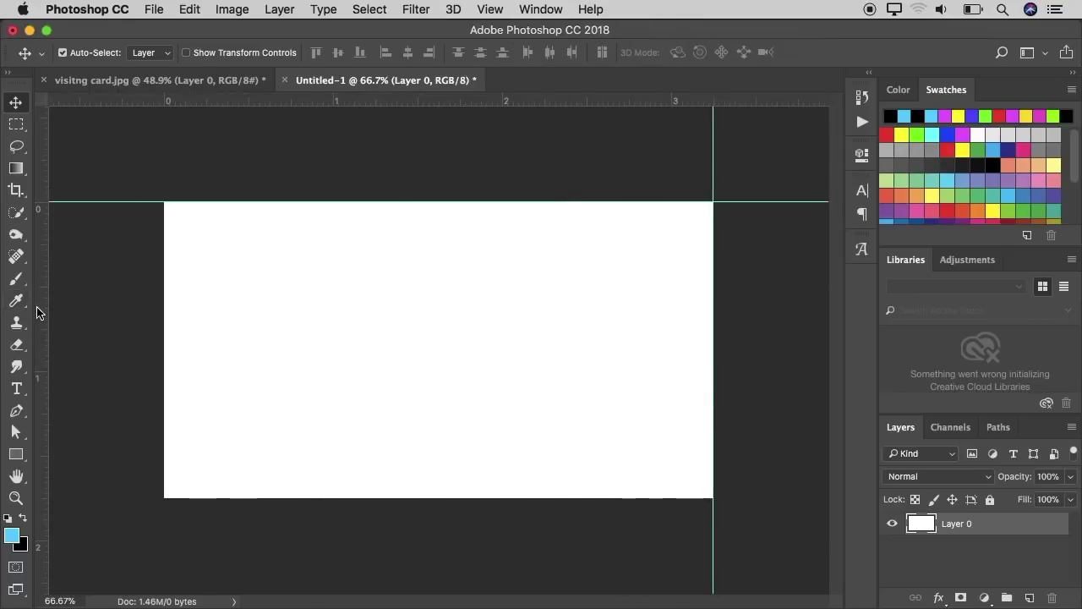
pyautogui.moveTo(42, 309); pyautogui.dragTo(163, 329)
pyautogui.moveTo(483, 101); pyautogui.dragTo(464, 499)
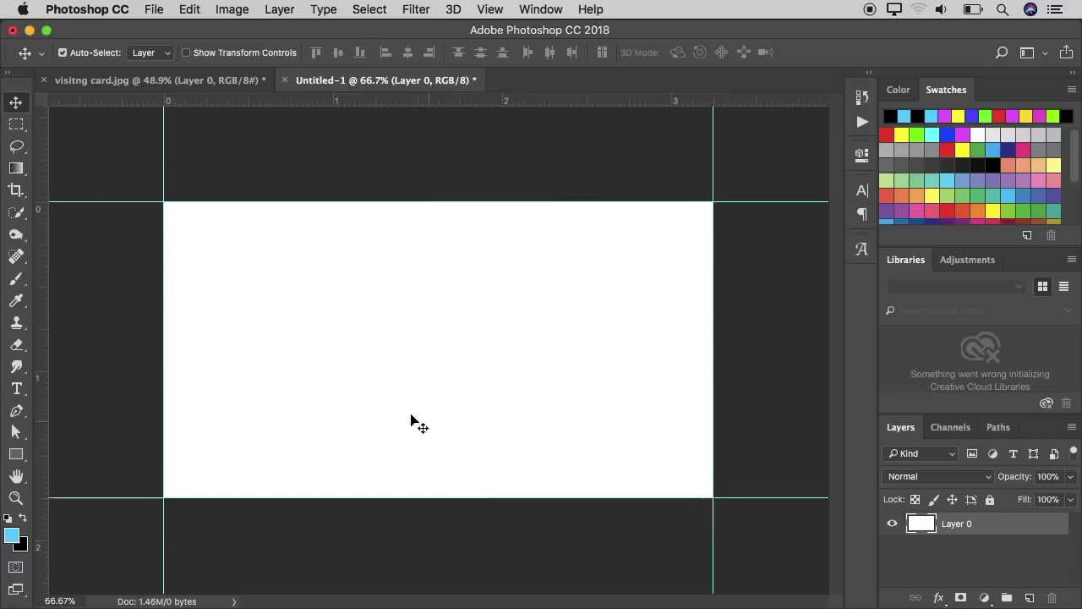
pyautogui.click(201, 82)
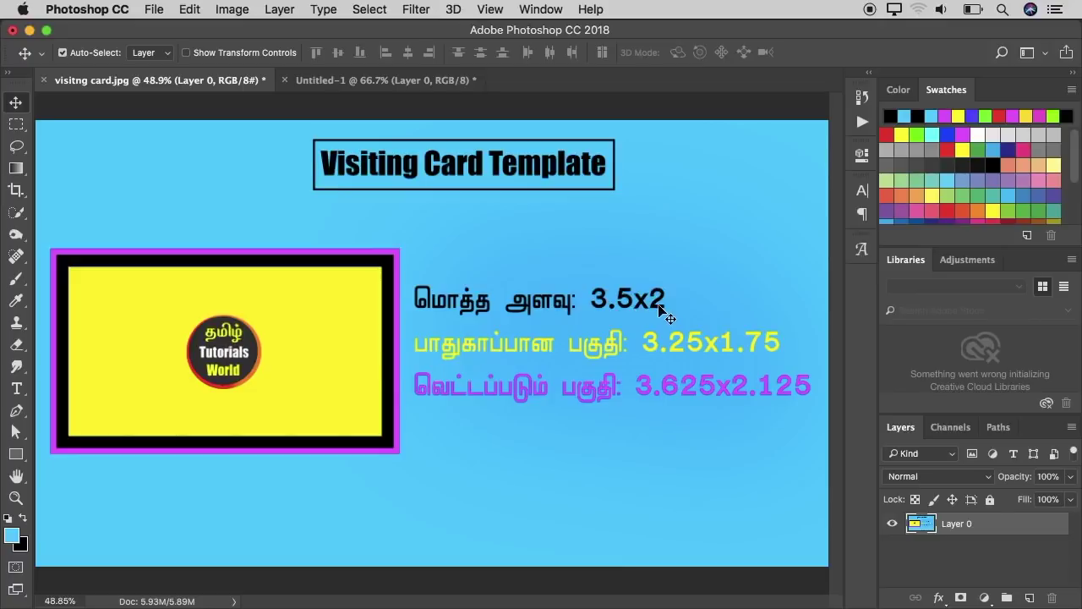
pyautogui.click(339, 85)
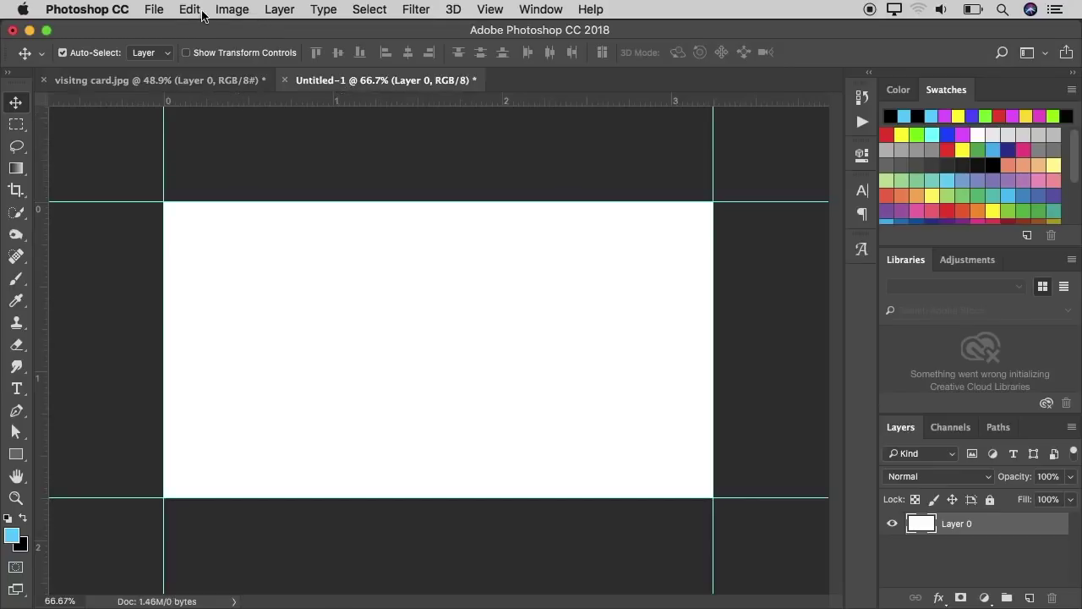
# Resize the canvas to 3.5 × 2 inches and add an empty Layer 1.
pyautogui.click(228, 9)
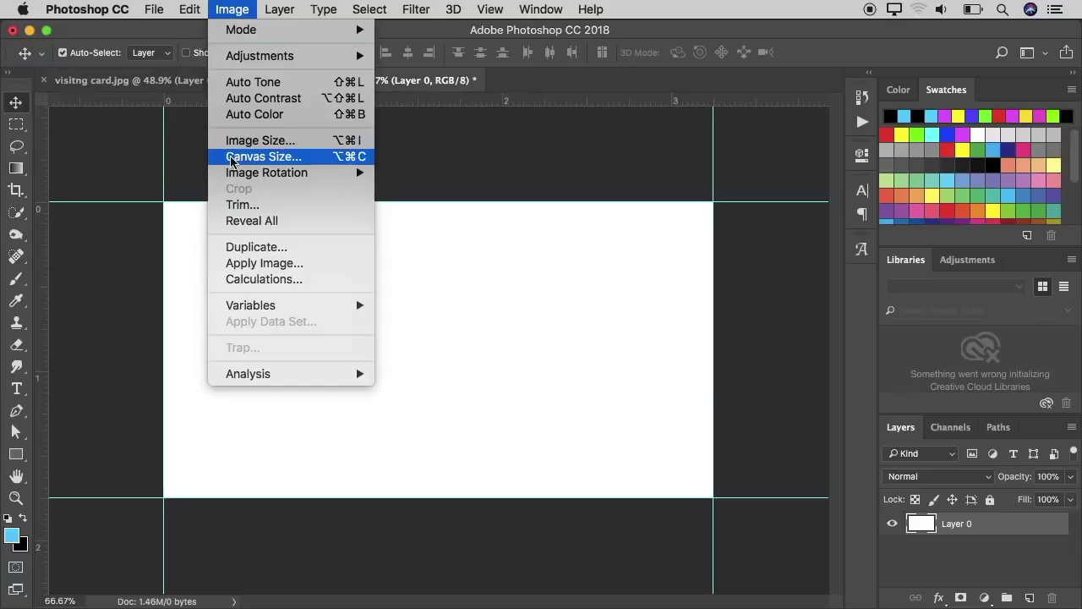
pyautogui.click(263, 160)
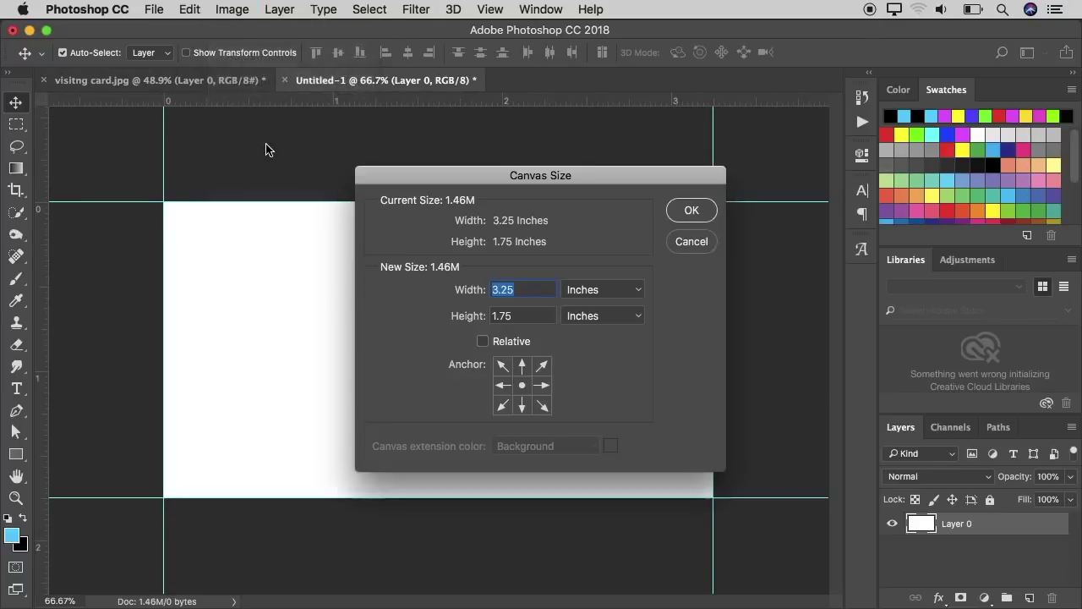
pyautogui.moveTo(449, 177); pyautogui.dragTo(352, 176)
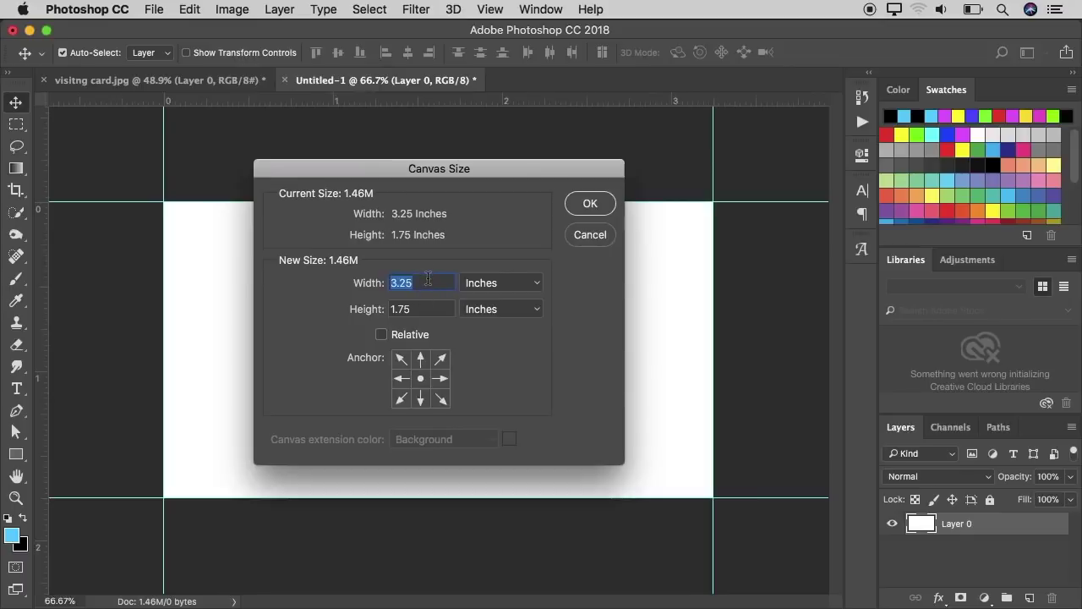
pyautogui.write('3.5')
pyautogui.press('Tab')
pyautogui.write('2')
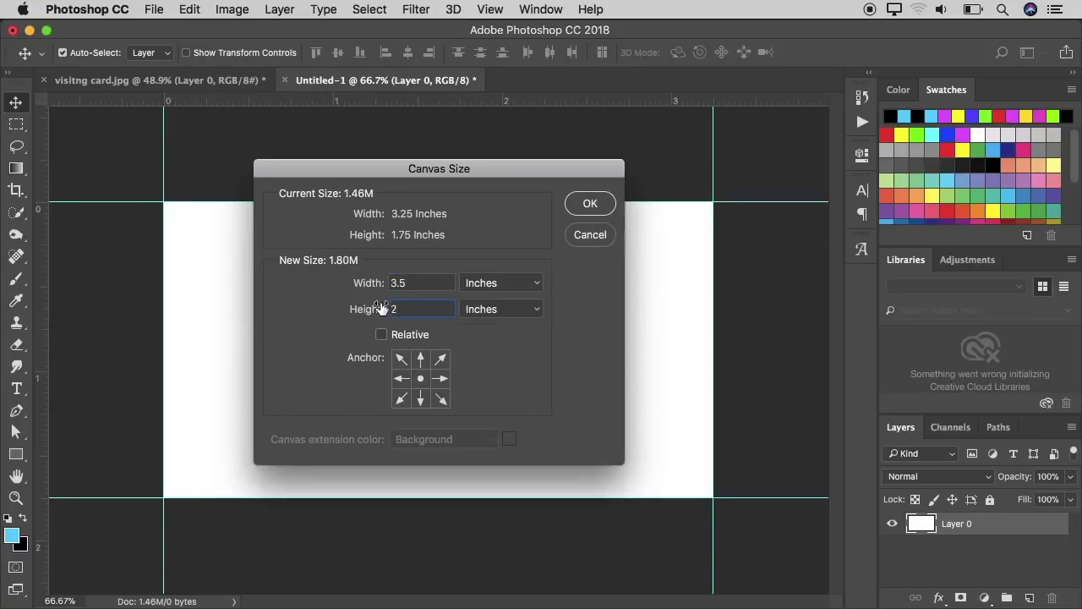
pyautogui.click(589, 211)
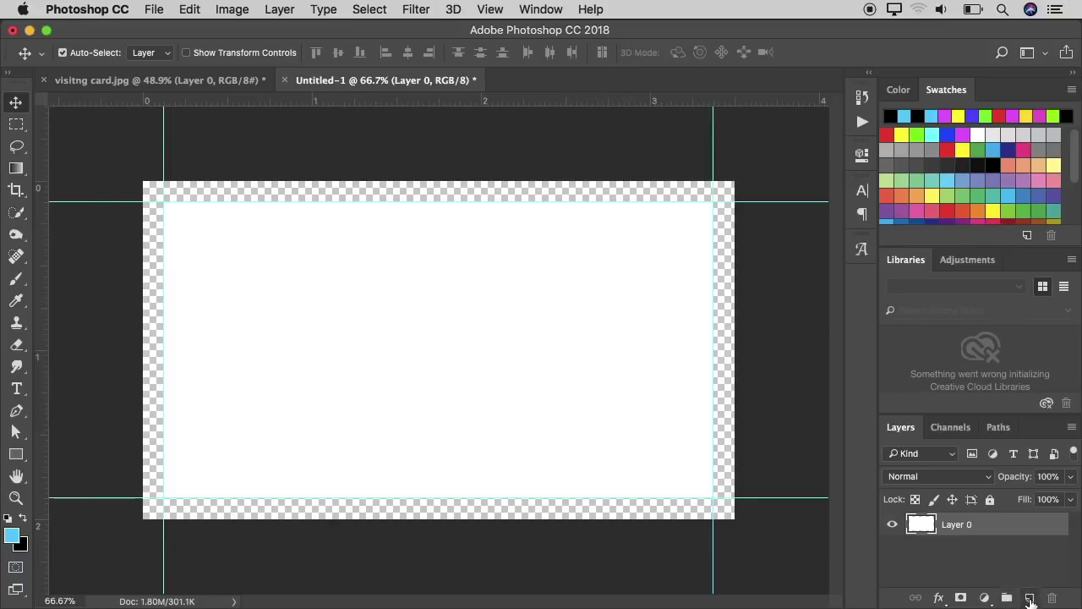
pyautogui.click(1029, 597)
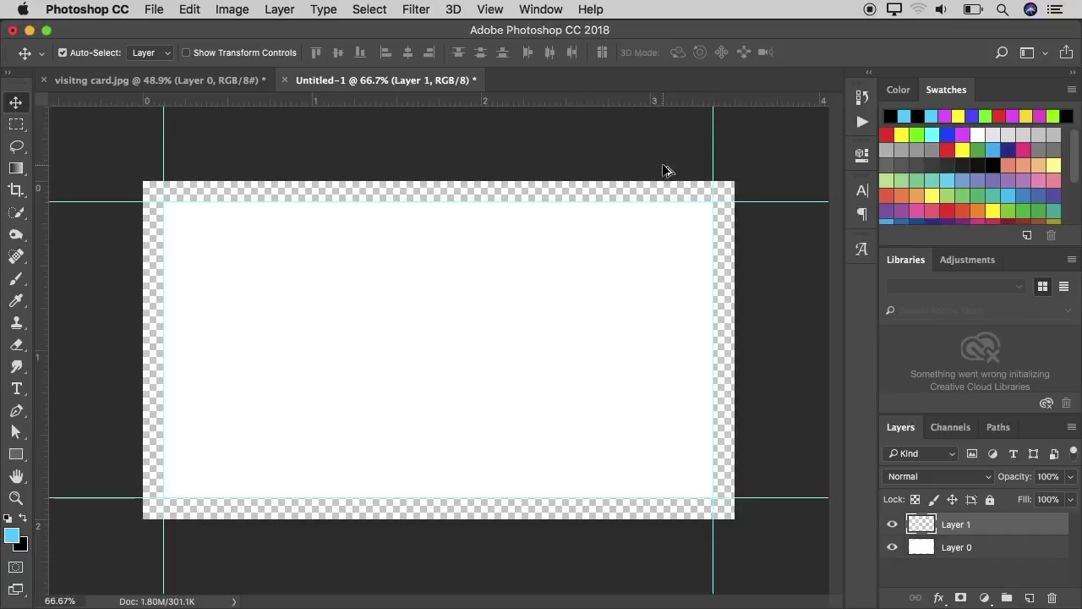
# Fill Layer 1 light blue and move it beneath Layer 0.
pyautogui.hotkey('alt', 'BackSpace')
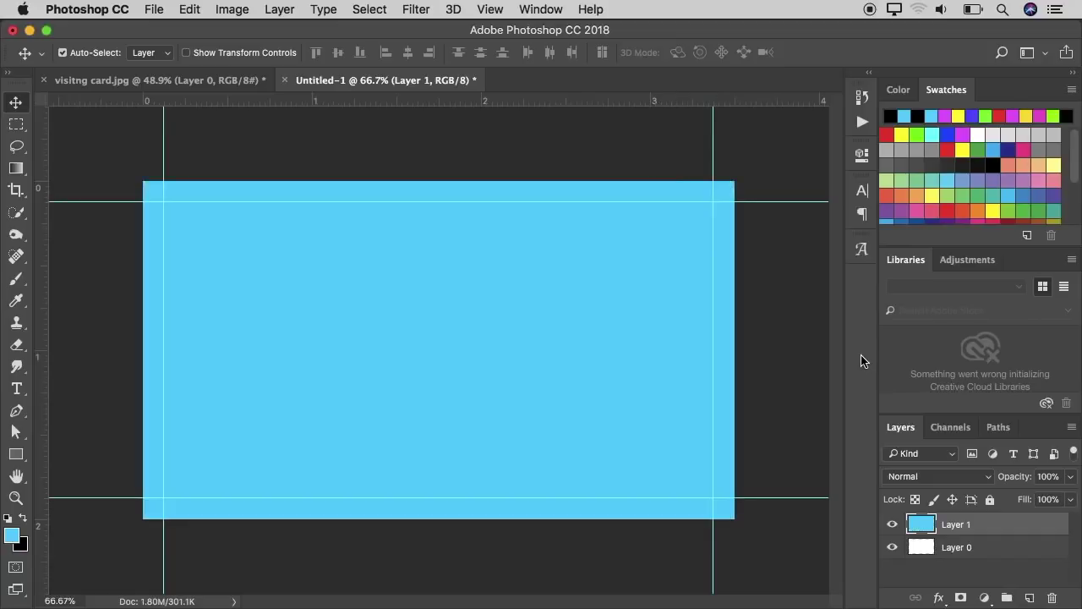
pyautogui.moveTo(993, 529); pyautogui.dragTo(990, 560)
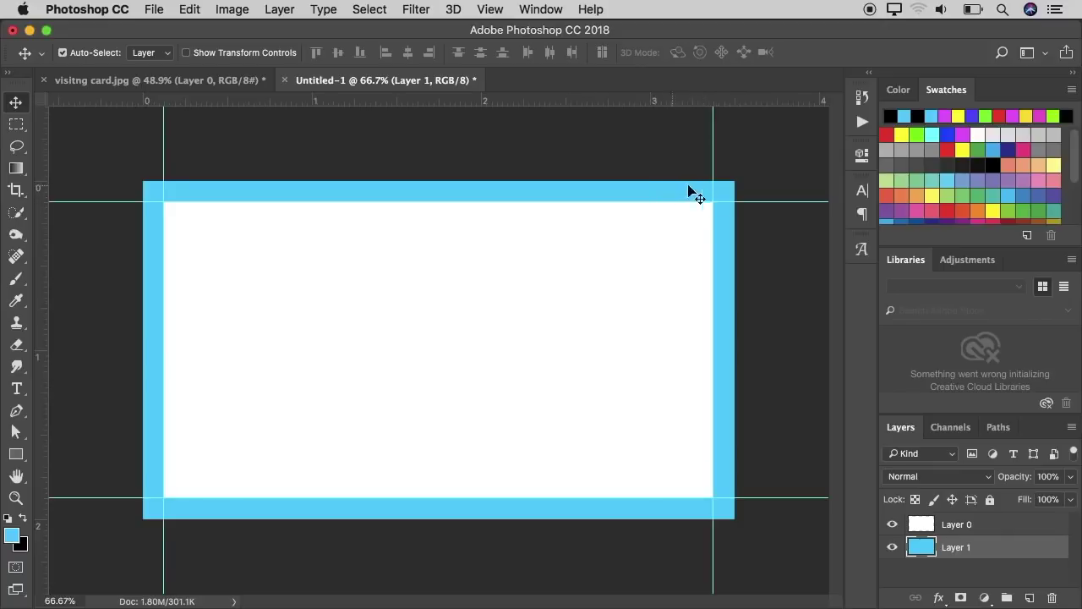
pyautogui.click(163, 82)
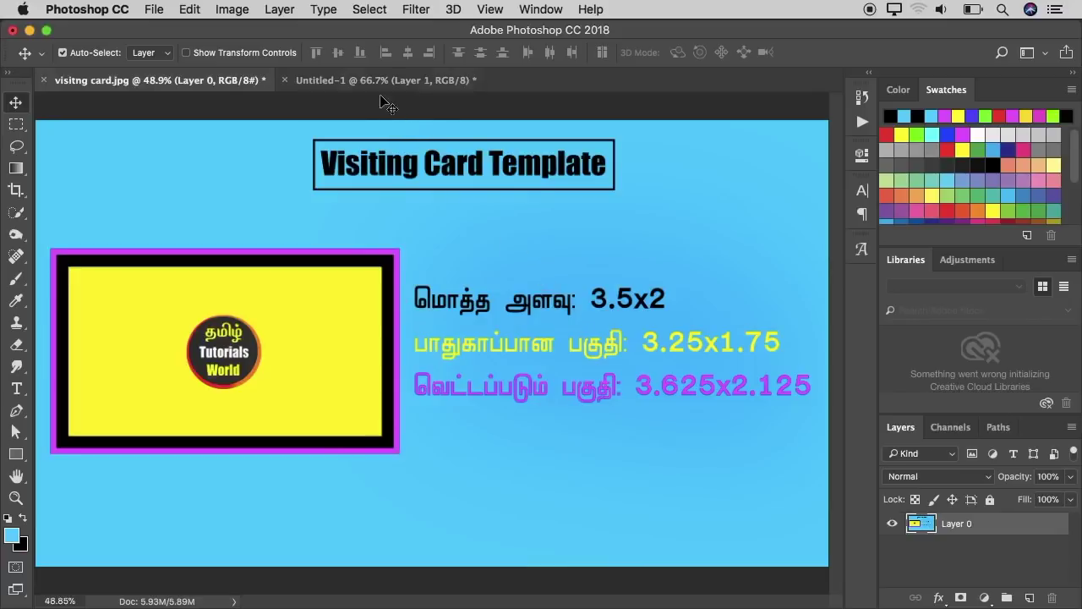
pyautogui.click(385, 80)
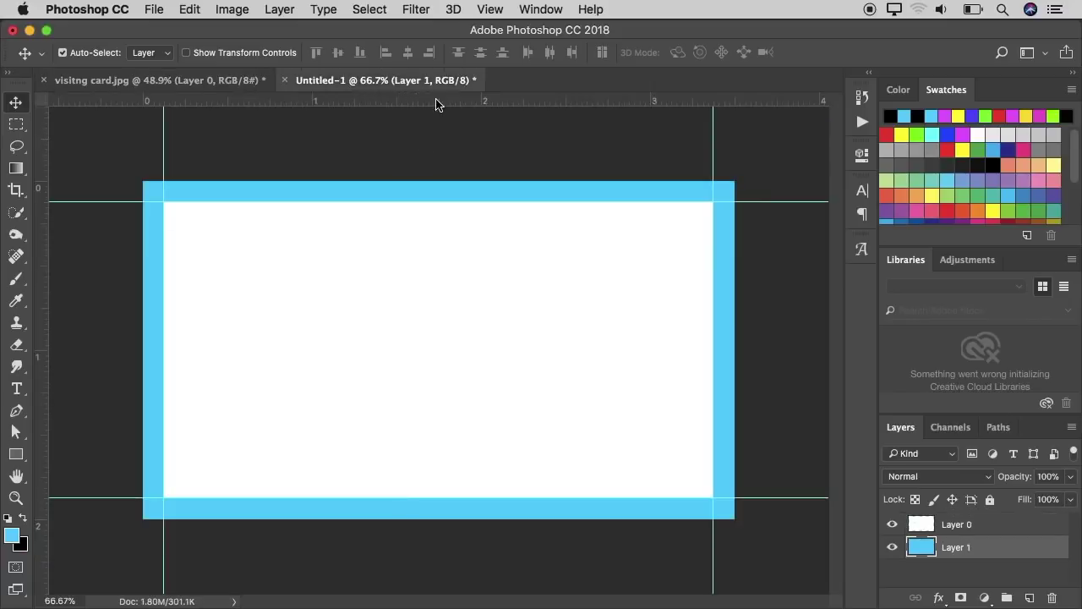
# Add guides along the light-blue border's edges, comparing with the visiting card template.
pyautogui.moveTo(439, 101); pyautogui.dragTo(442, 180)
pyautogui.moveTo(38, 228); pyautogui.dragTo(142, 237)
pyautogui.moveTo(39, 268); pyautogui.dragTo(734, 302)
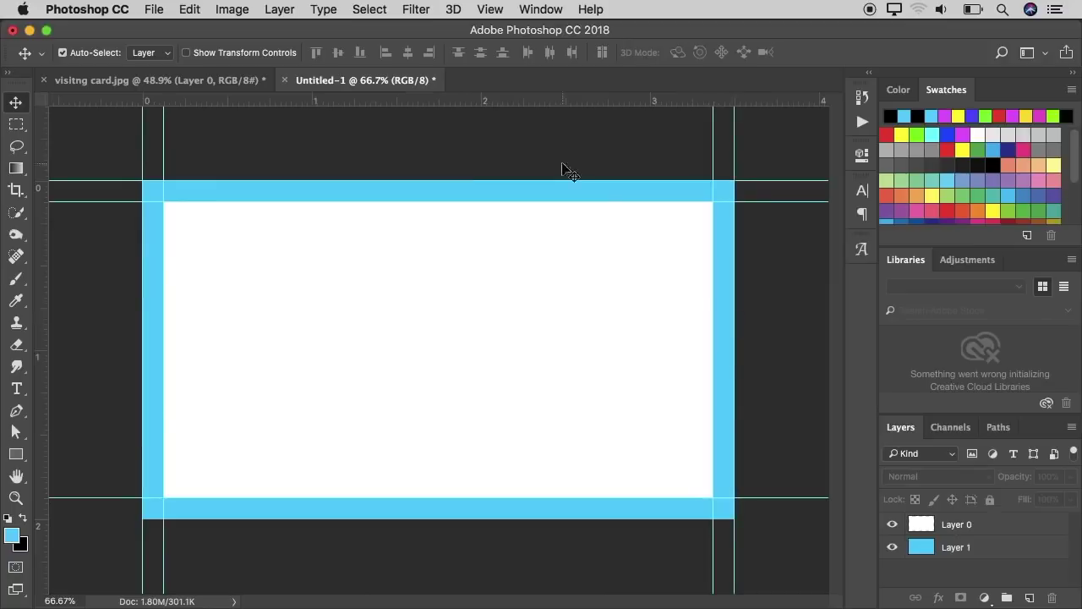
pyautogui.moveTo(561, 101); pyautogui.dragTo(554, 519)
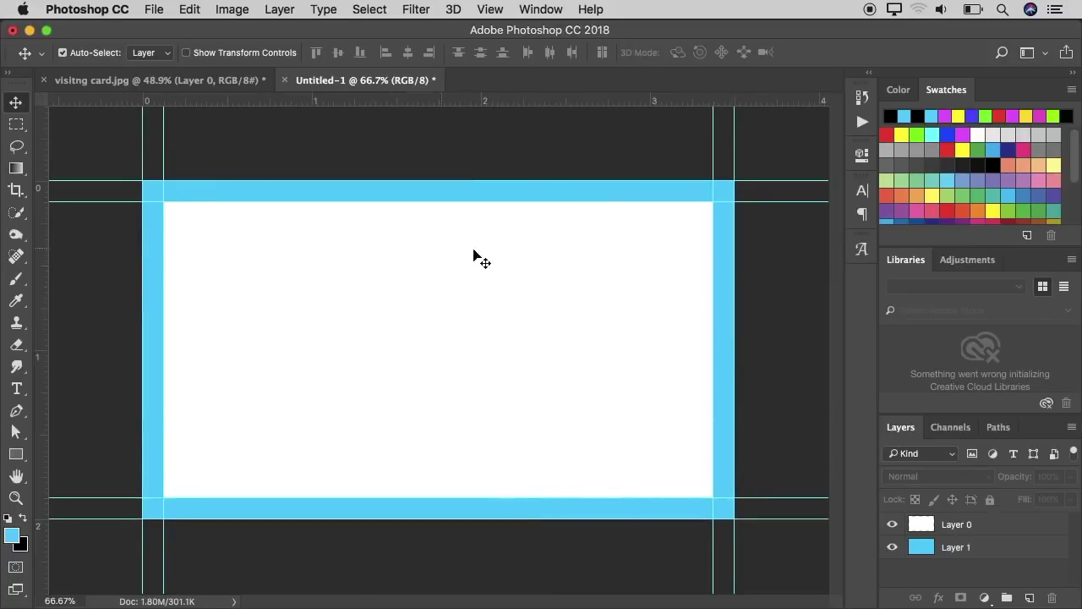
pyautogui.hotkey('ctrl', 'Tab')
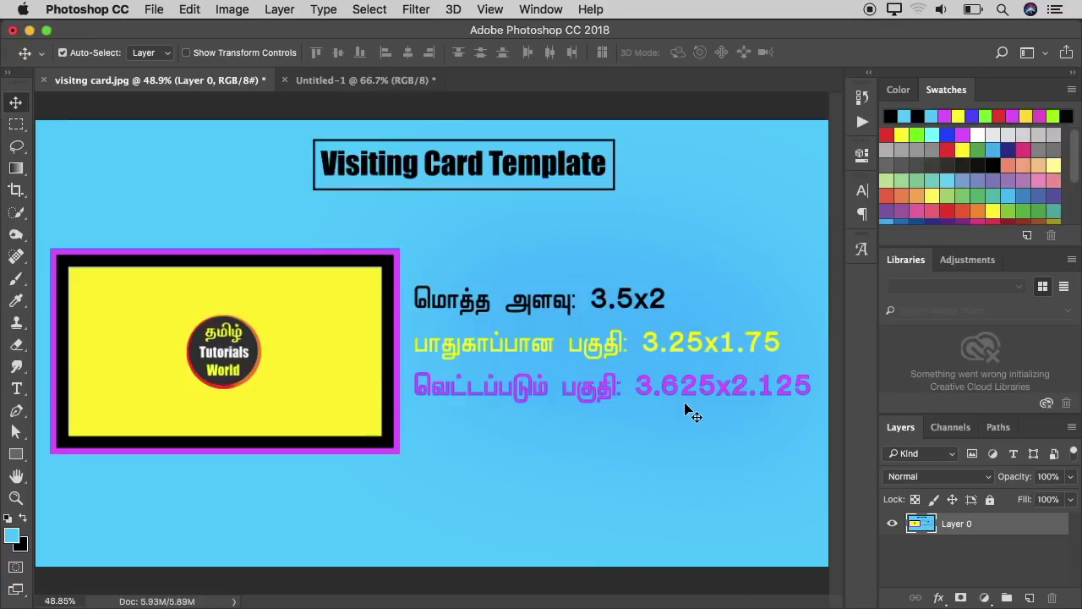
pyautogui.hotkey('ctrl', 'Tab')
# Resize the canvas to 3.625 × 2.125 inches in Canvas Size.
pyautogui.click(230, 8)
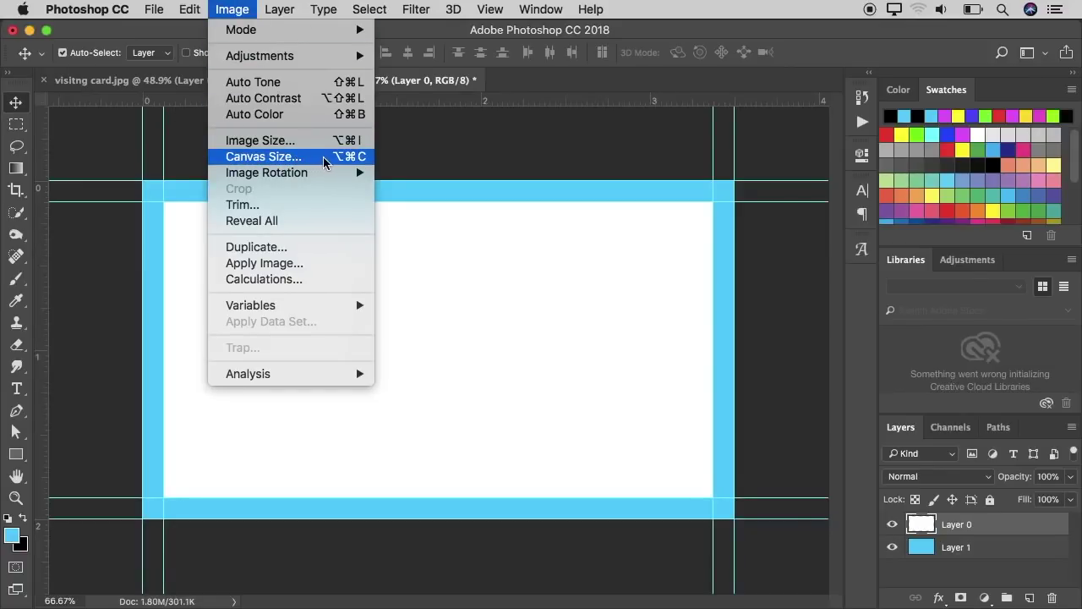
pyautogui.click(326, 162)
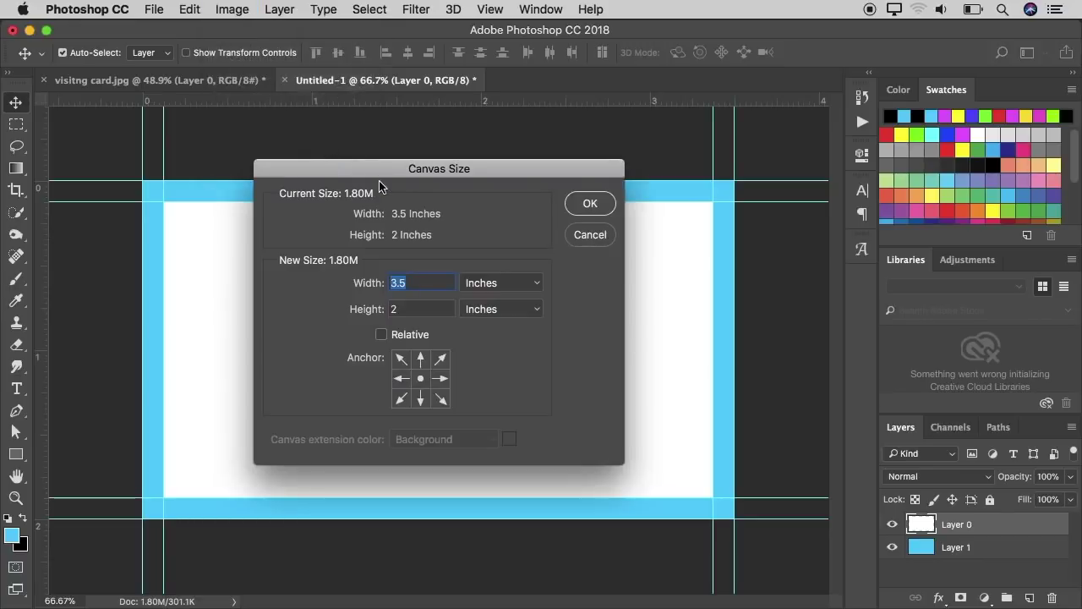
pyautogui.moveTo(378, 176); pyautogui.dragTo(377, 217)
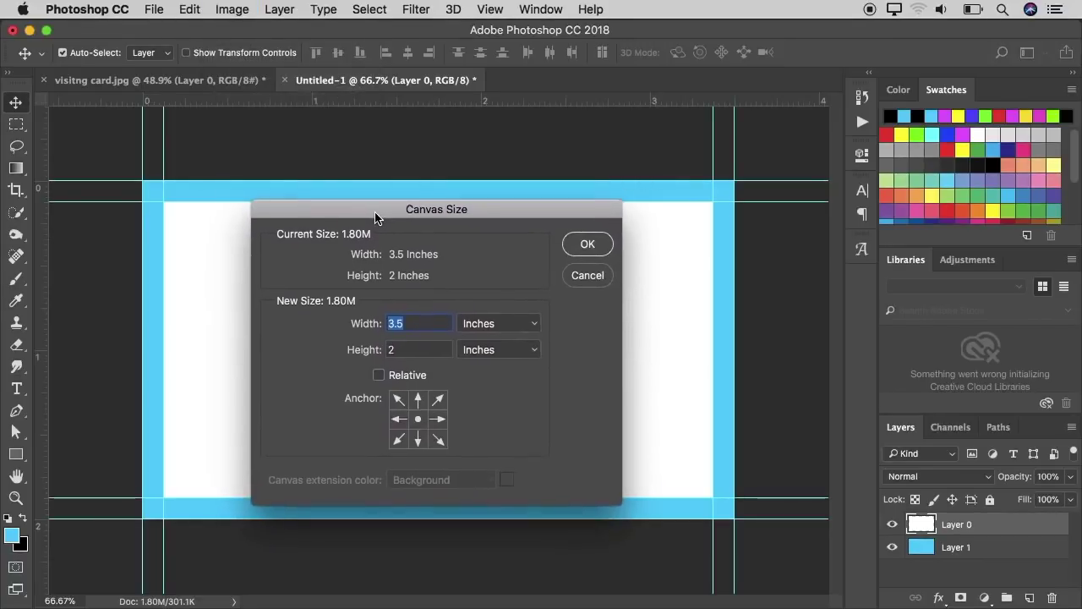
pyautogui.click(425, 321)
pyautogui.write('3.6')
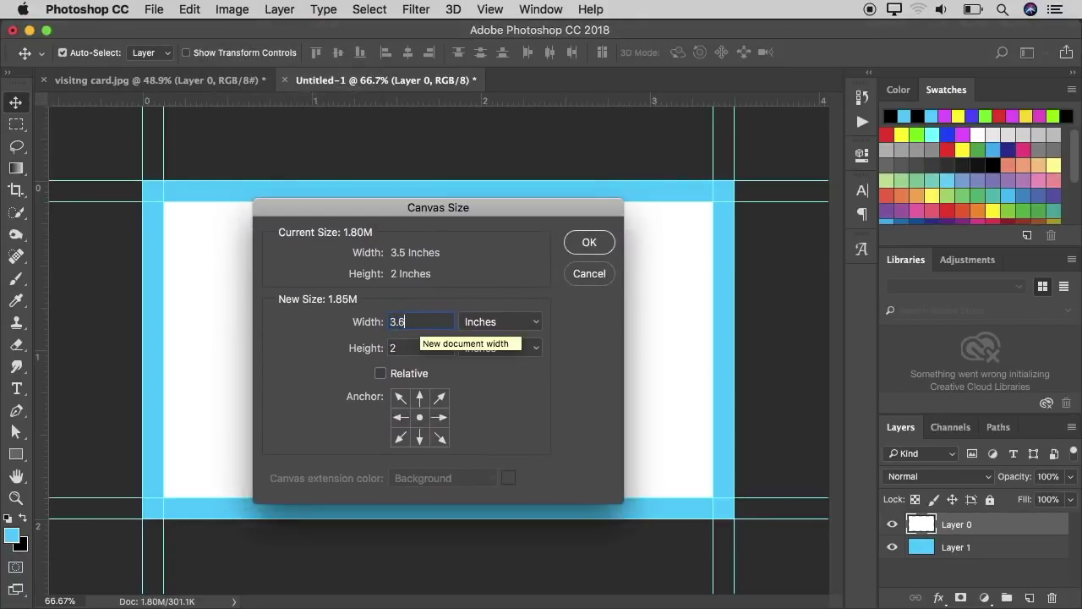
pyautogui.write('25')
pyautogui.click(412, 347)
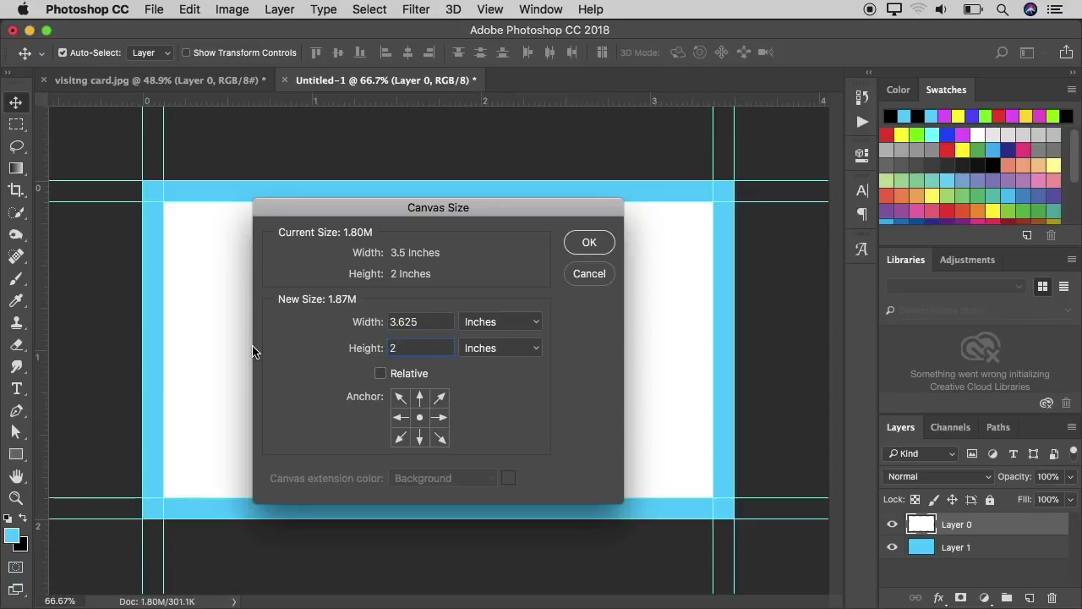
pyautogui.write('.125')
pyautogui.click(589, 242)
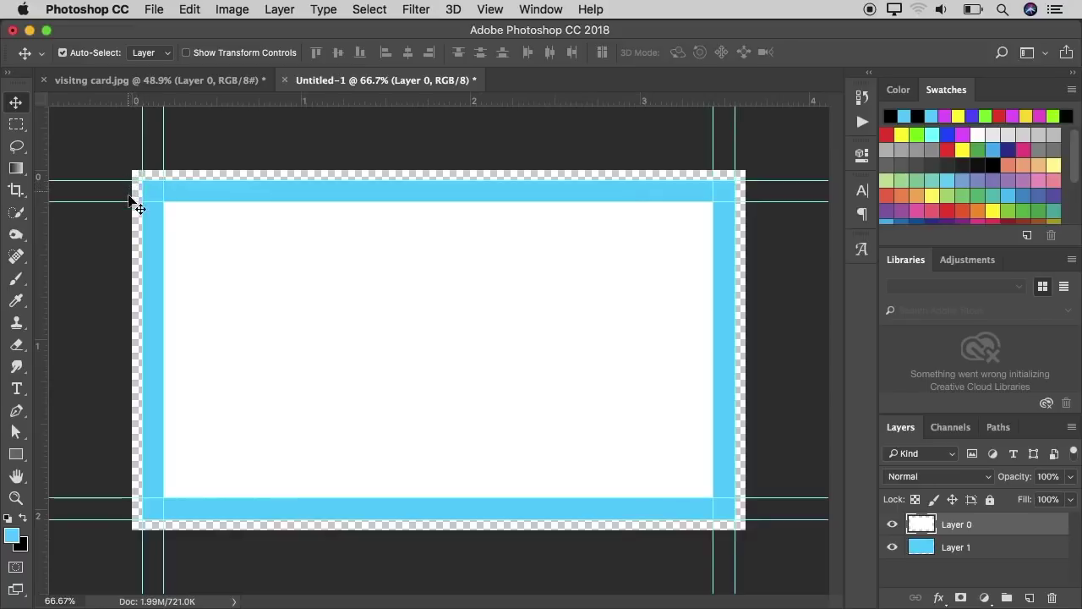
# Add Layer 2 at the bottom of the stack and fill it red.
pyautogui.click(1029, 598)
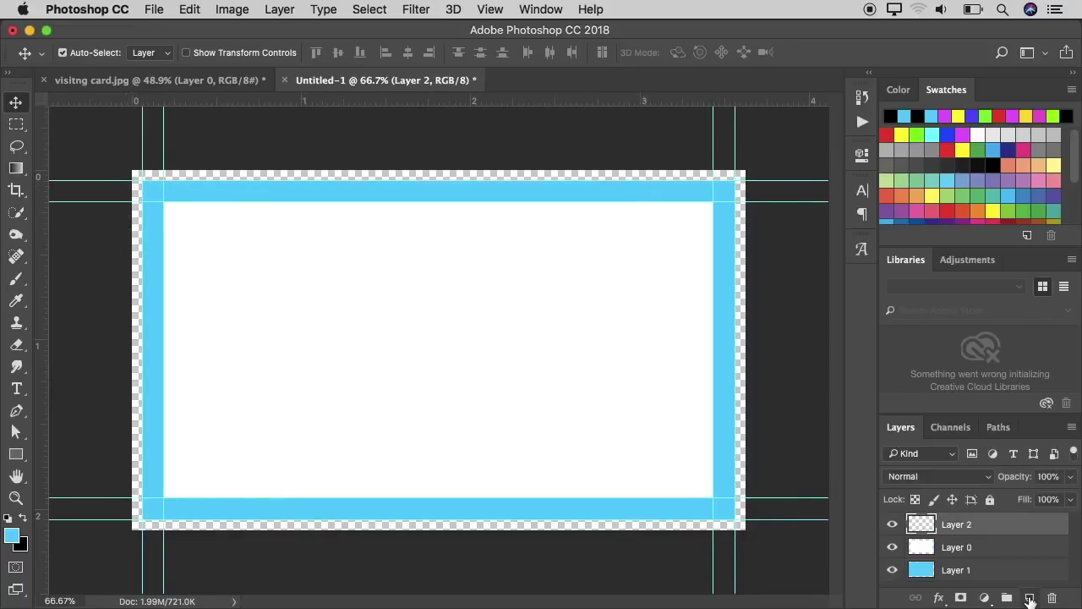
pyautogui.moveTo(985, 529); pyautogui.dragTo(985, 583)
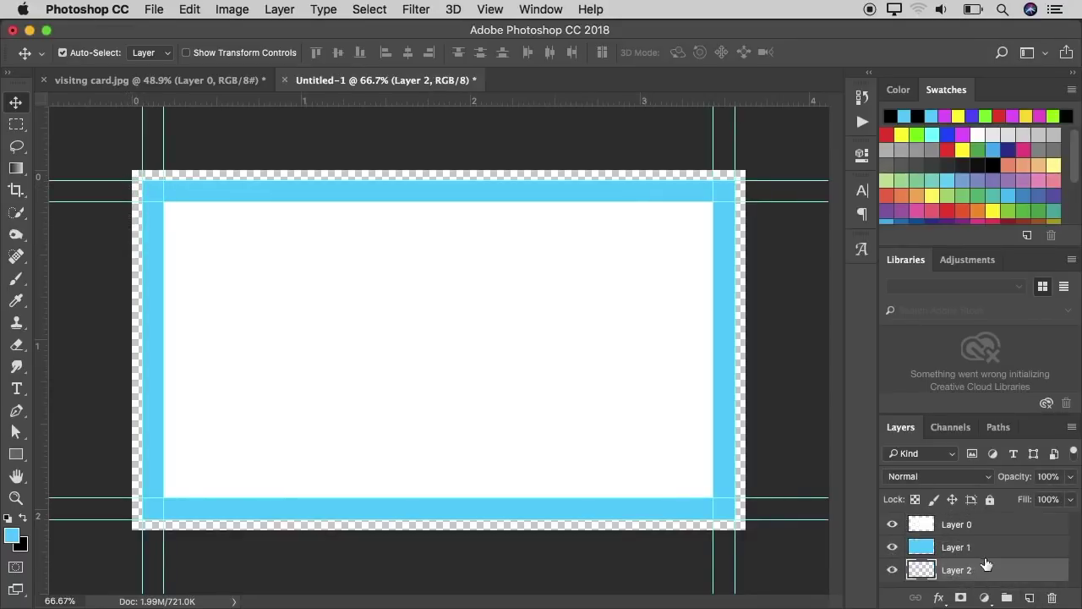
pyautogui.click(12, 535)
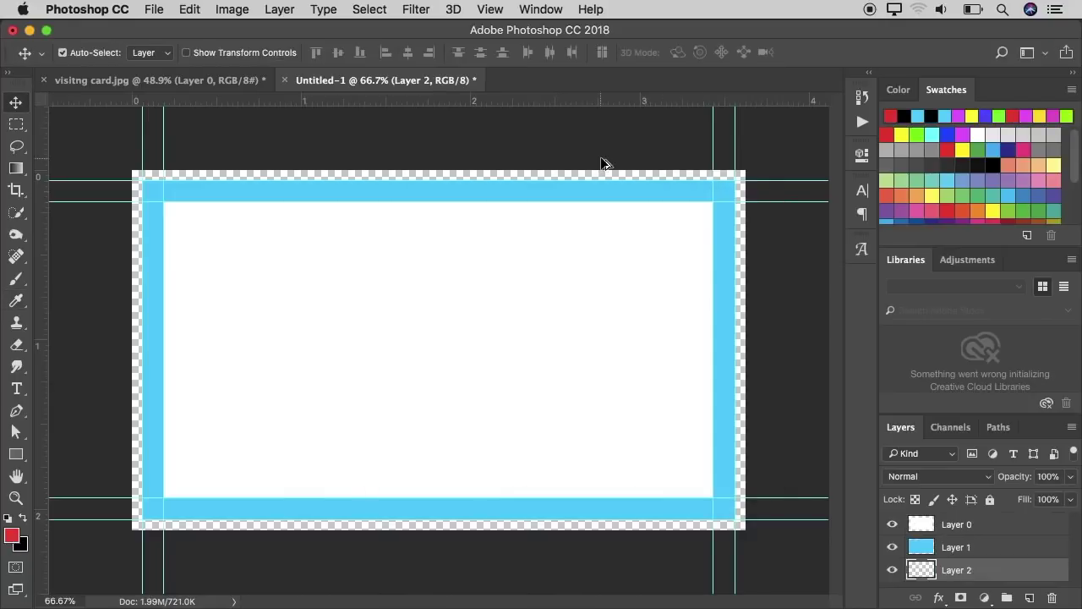
pyautogui.hotkey('alt', 'BackSpace')
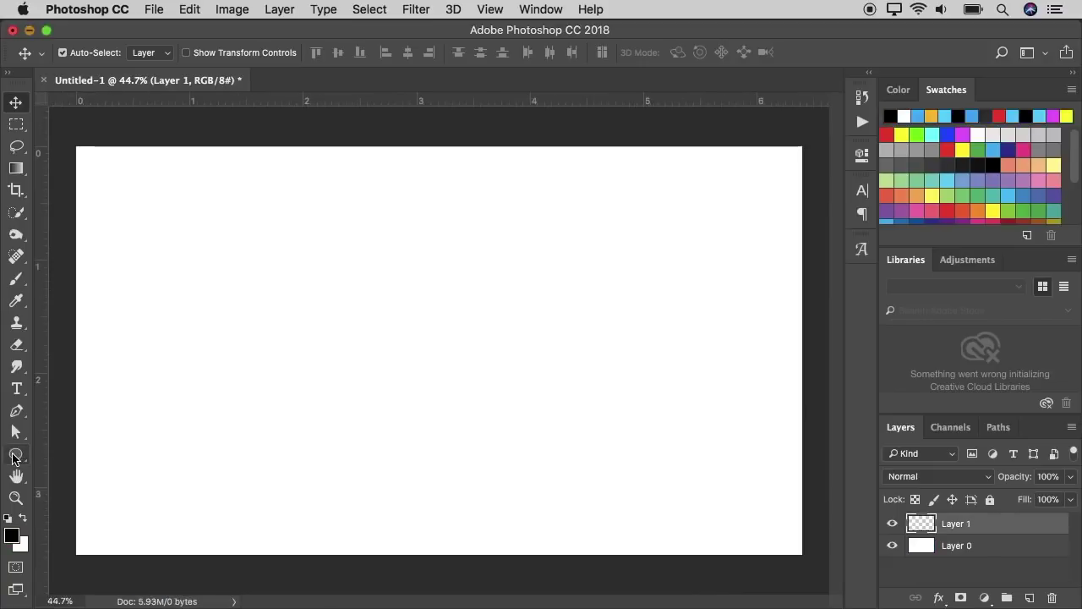
# Draw a large circle shape from the card's top-left, then change its fill from cyan to blue.
pyautogui.click(14, 458)
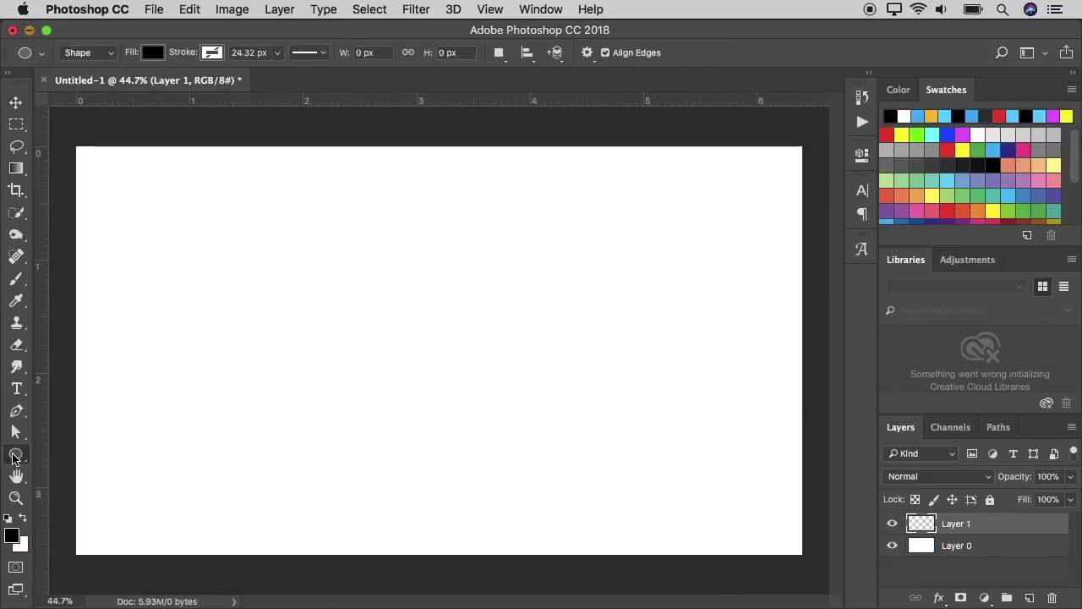
pyautogui.click(152, 56)
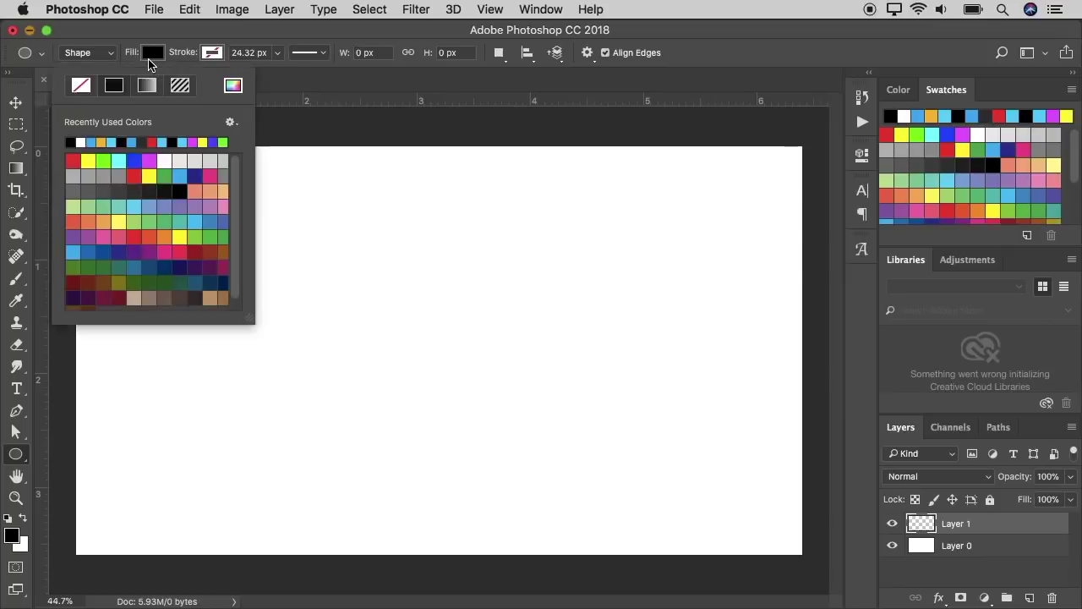
pyautogui.click(118, 160)
pyautogui.click(321, 85)
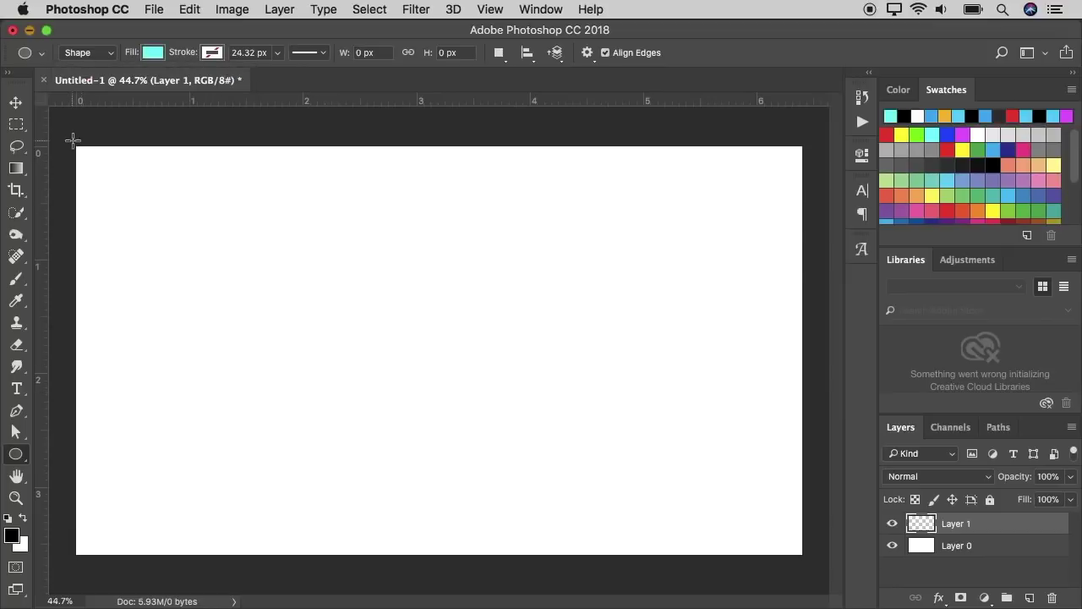
pyautogui.moveTo(72, 137); pyautogui.dragTo(534, 504)
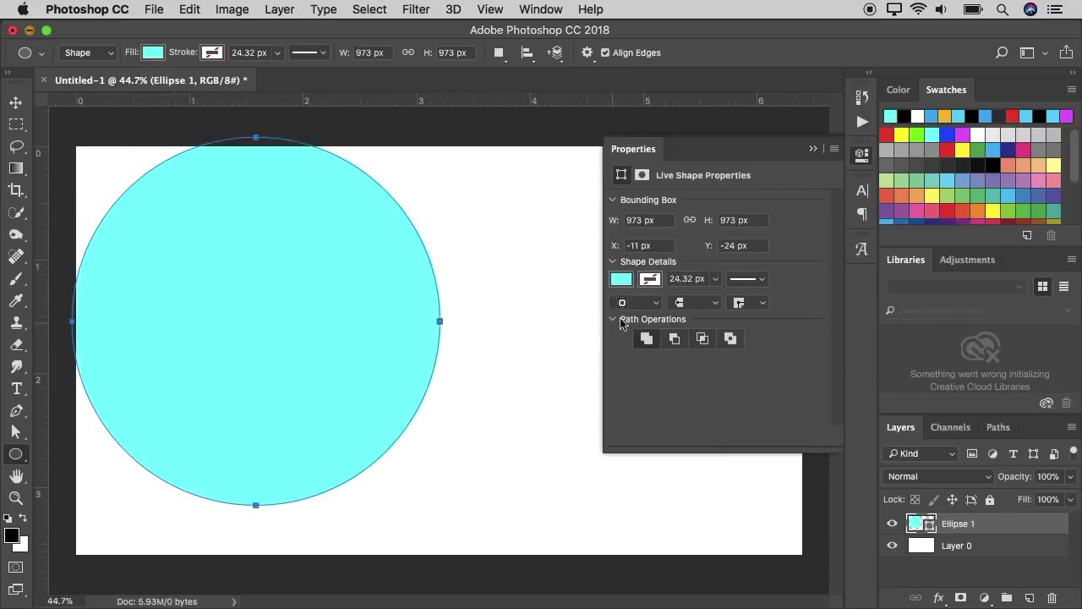
pyautogui.click(622, 279)
pyautogui.click(662, 370)
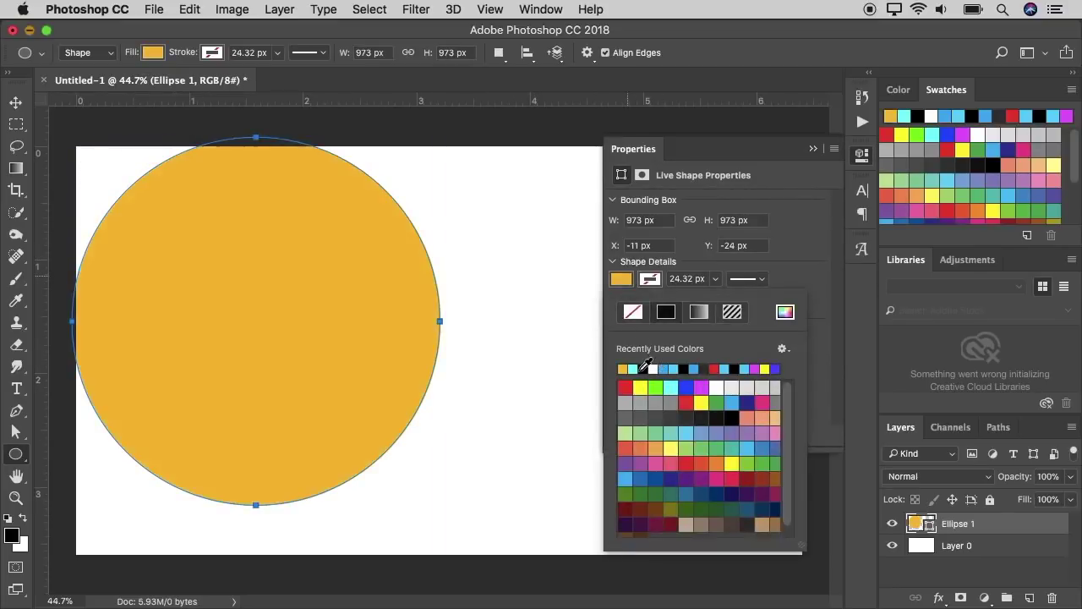
pyautogui.click(693, 369)
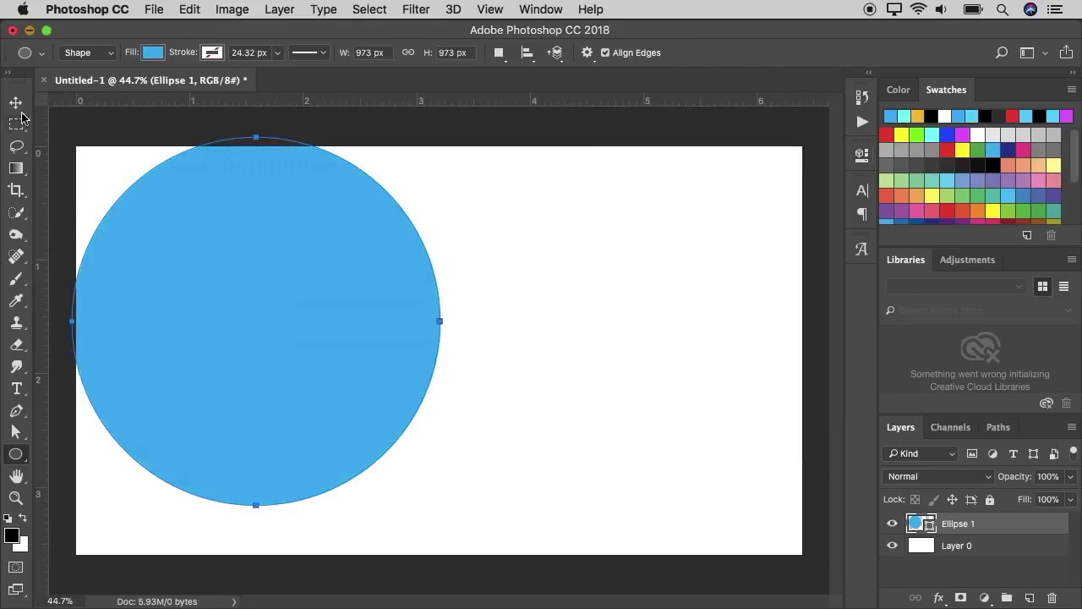
pyautogui.click(19, 104)
# Move the circle to the lower-left and add an offset magenta copy beneath at 50% opacity.
pyautogui.moveTo(290, 307)
pyautogui.mouseDown()
pyautogui.moveTo(140, 434)
pyautogui.moveTo(109, 445)
pyautogui.moveTo(106, 508)
pyautogui.mouseUp()
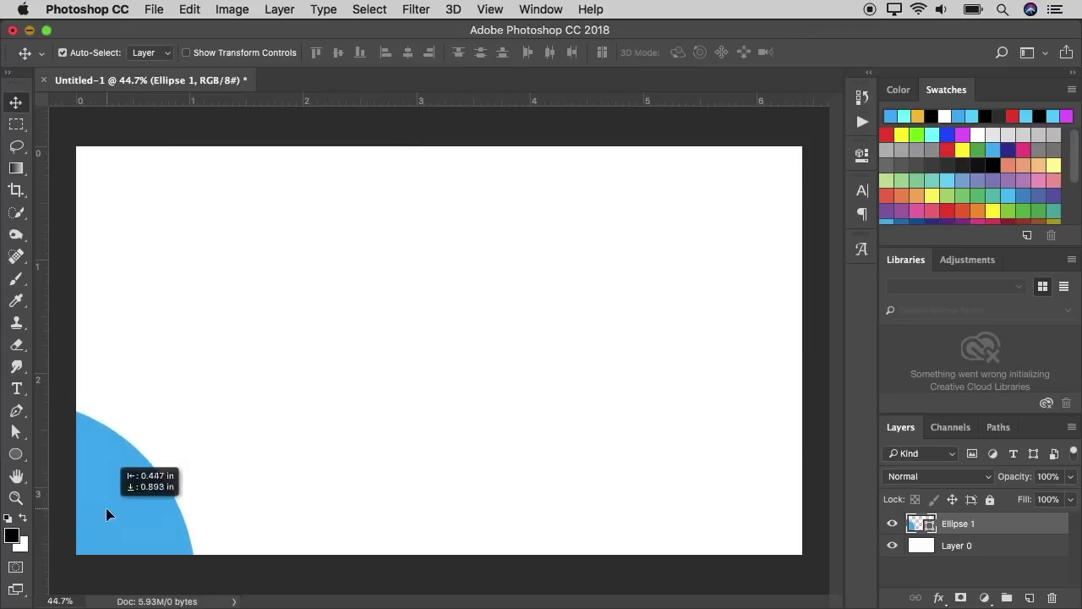
pyautogui.moveTo(1027, 524); pyautogui.dragTo(1029, 598)
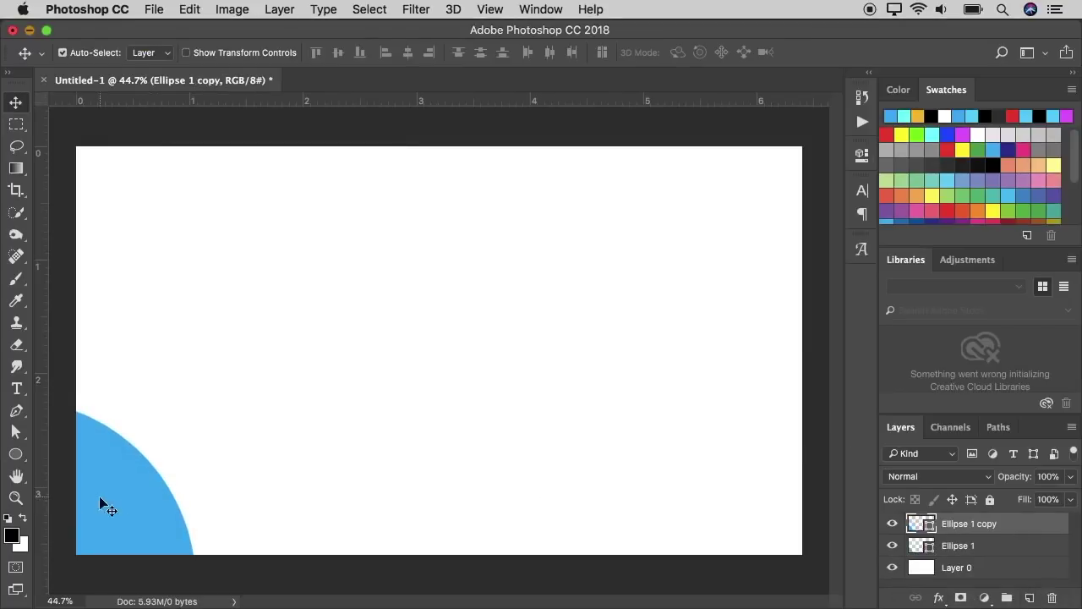
pyautogui.moveTo(109, 506); pyautogui.dragTo(128, 485)
pyautogui.click(17, 454)
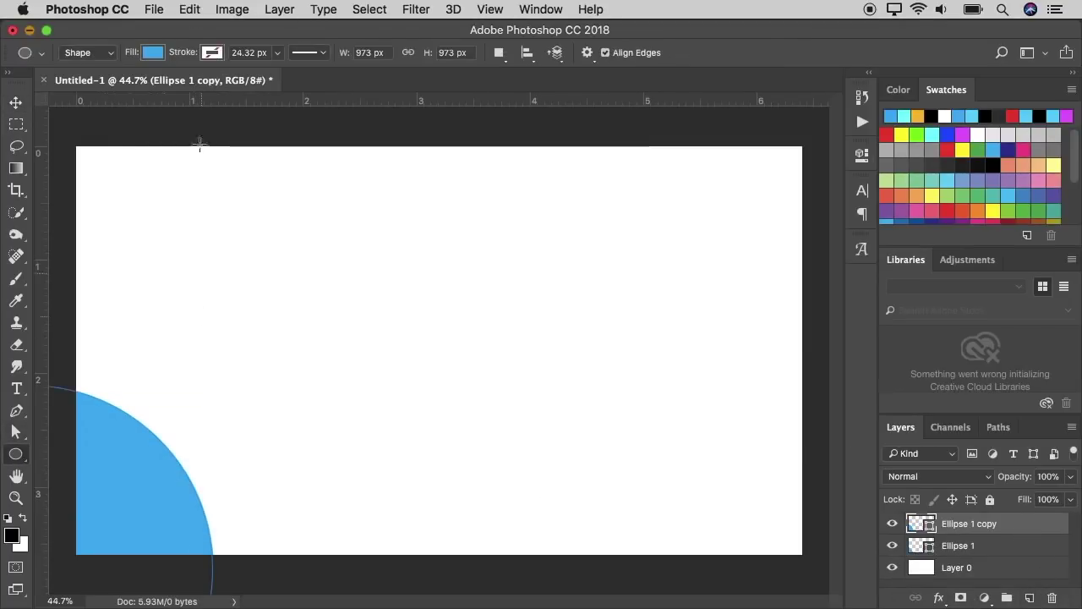
pyautogui.click(153, 53)
pyautogui.click(180, 252)
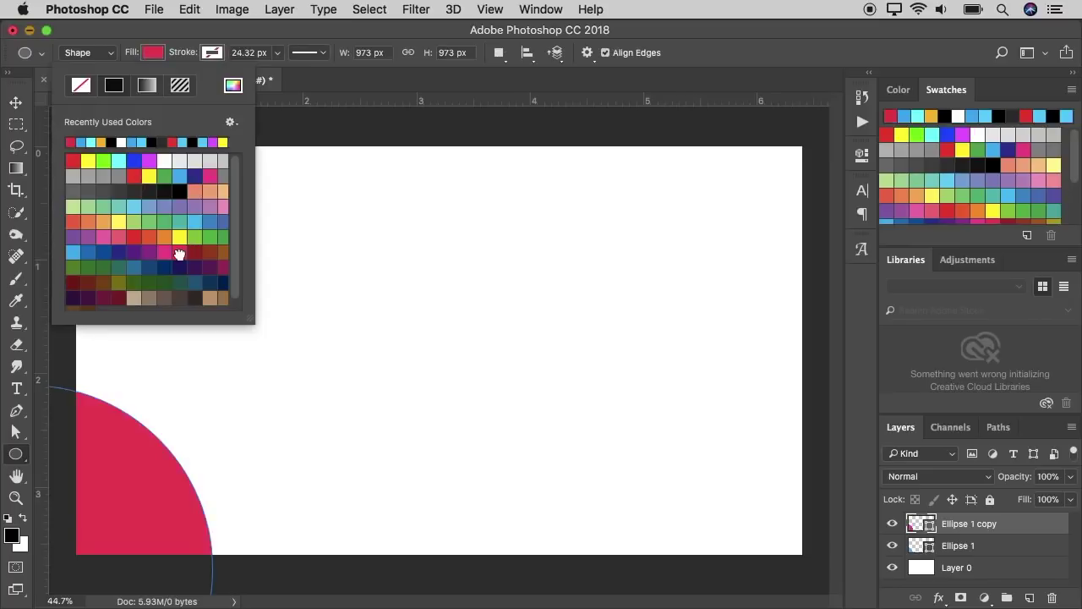
pyautogui.press('v')
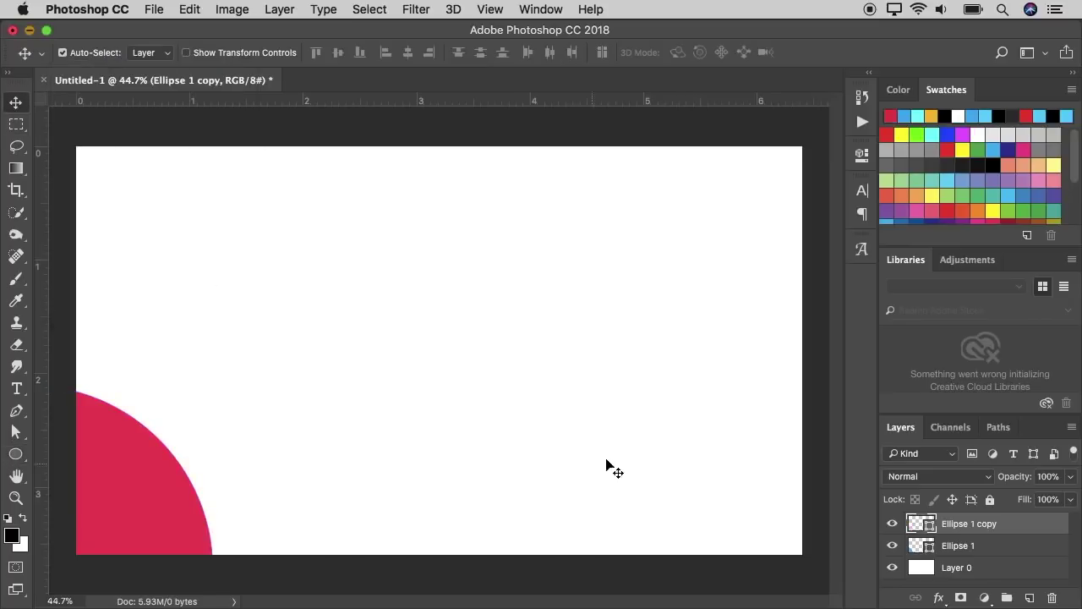
pyautogui.moveTo(965, 530); pyautogui.dragTo(966, 551)
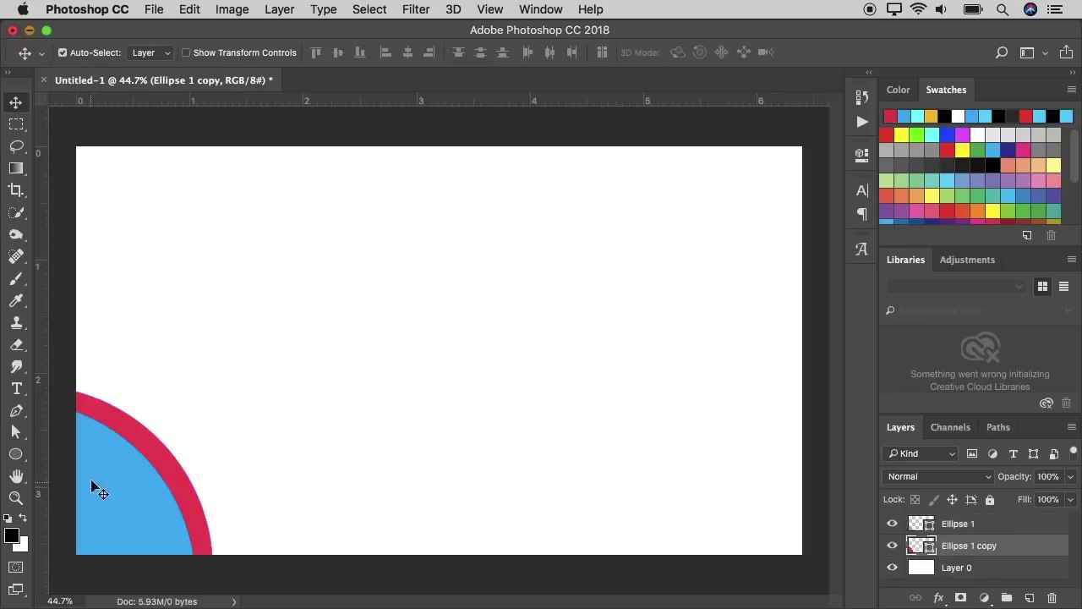
pyautogui.press('5')
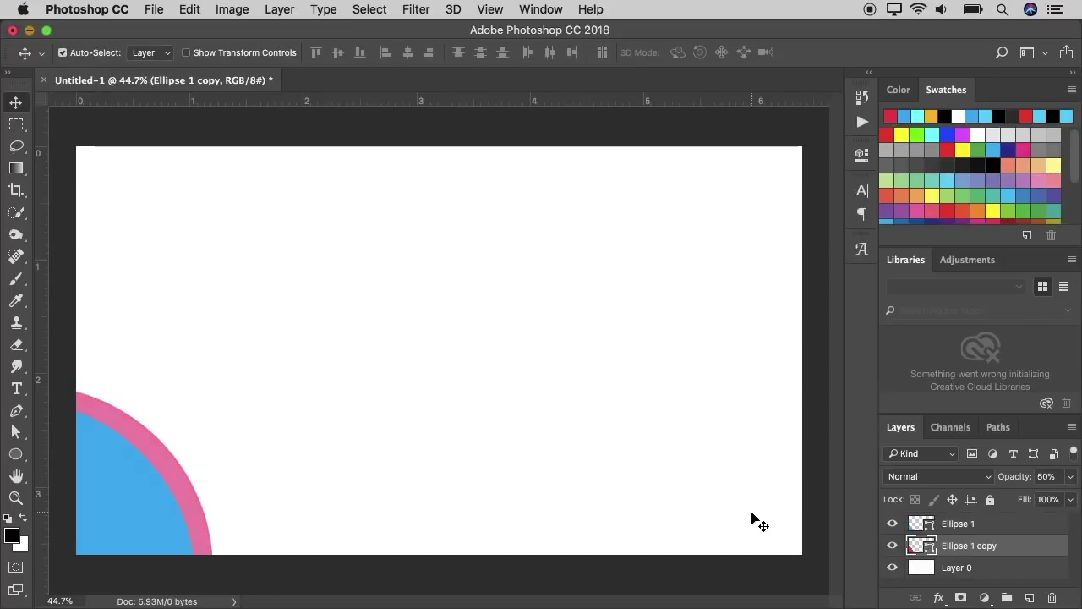
# Duplicate the ring, offset it up-right, and recolour it purple-blue.
pyautogui.hotkey('shift', 'Down')
pyautogui.hotkey('shift', 'Down')
pyautogui.hotkey('shift', 'Down')
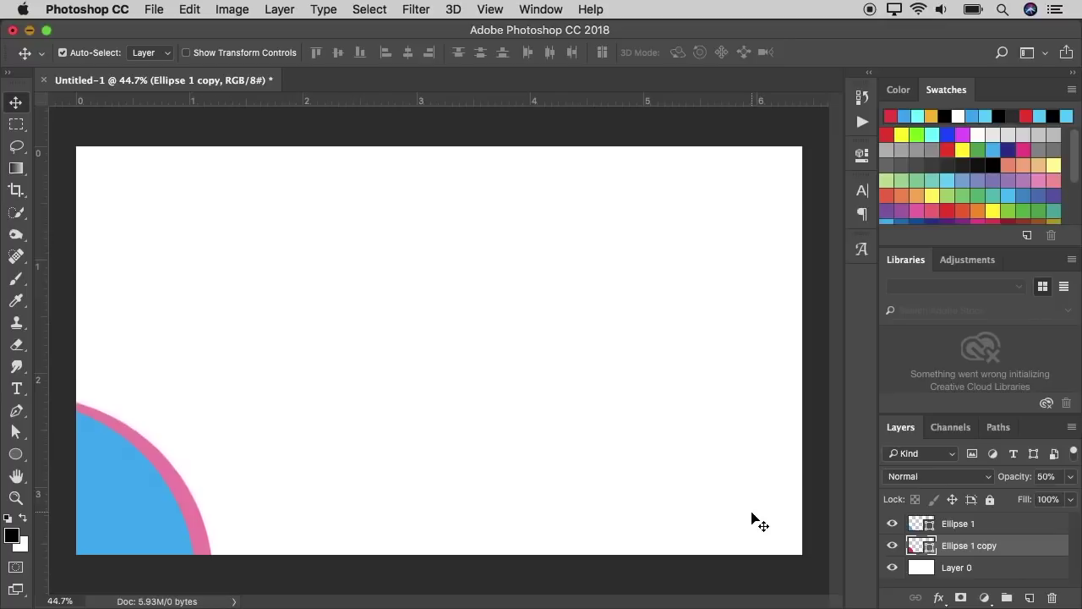
pyautogui.hotkey('ctrl', 'j')
pyautogui.moveTo(159, 465); pyautogui.dragTo(176, 459)
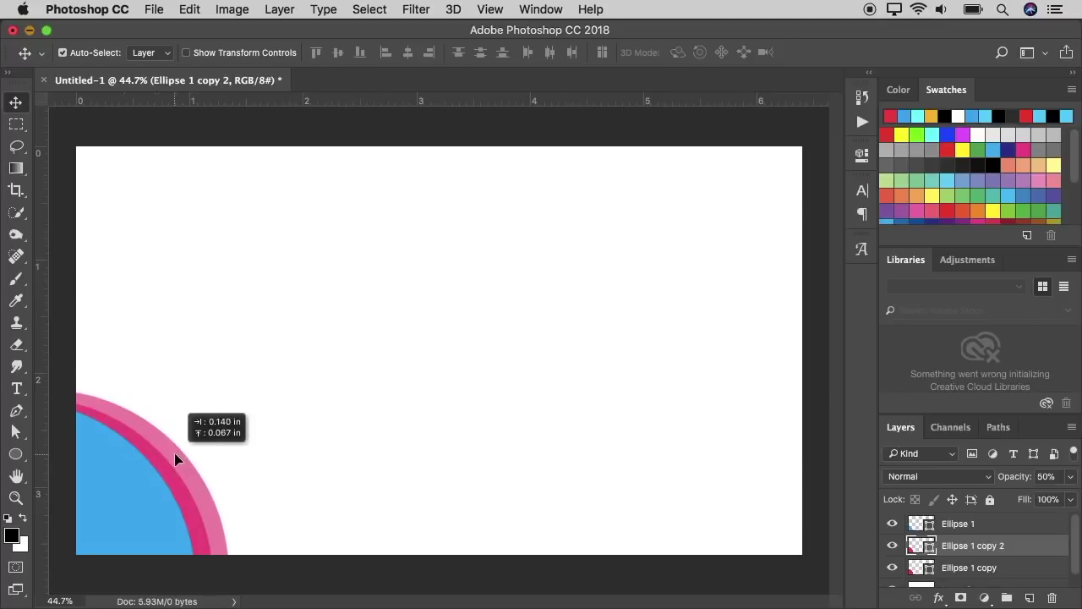
pyautogui.press('Down')
pyautogui.press('Down')
pyautogui.press('Down')
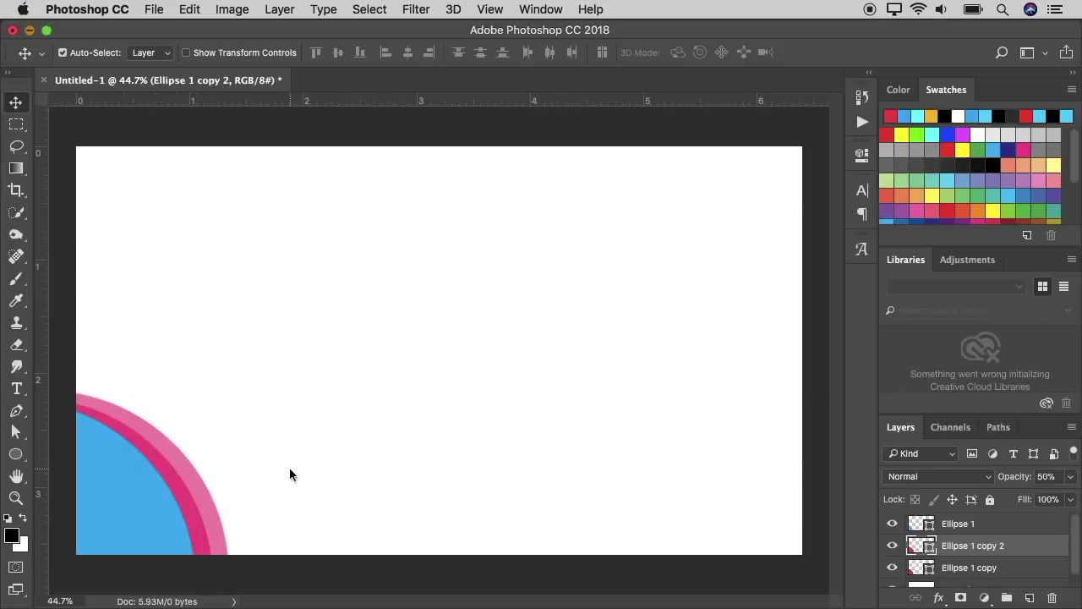
pyautogui.press('Down')
pyautogui.press('Down')
pyautogui.press('Down')
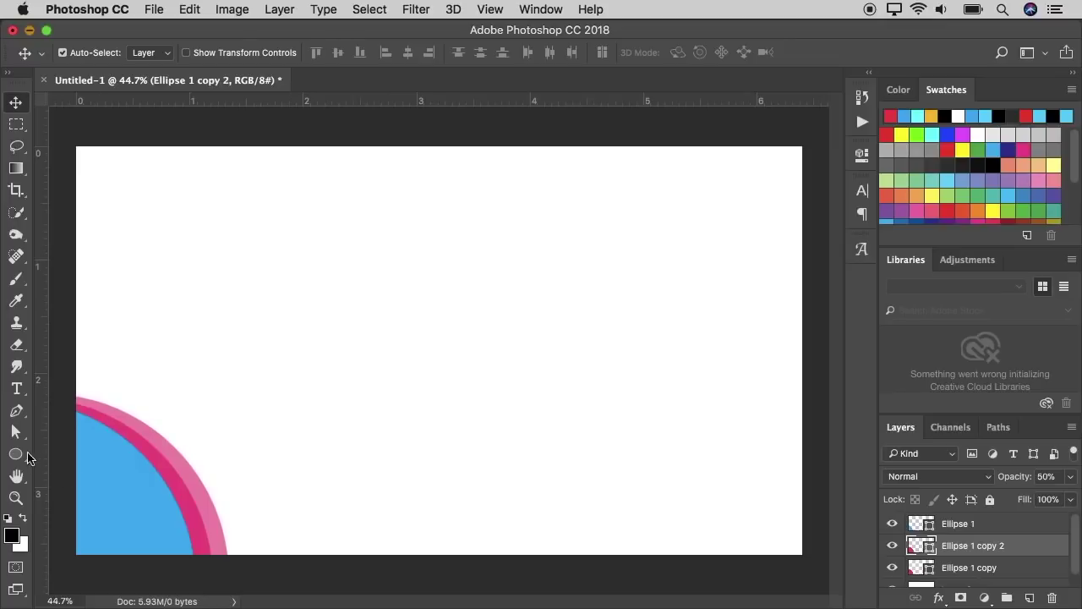
pyautogui.click(16, 454)
pyautogui.click(153, 52)
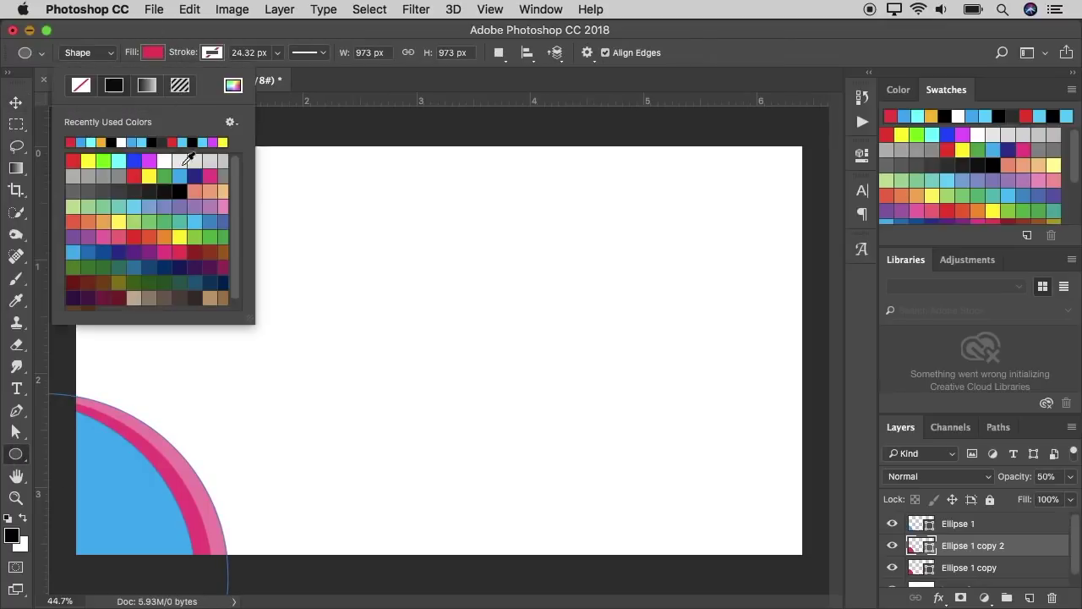
pyautogui.click(179, 238)
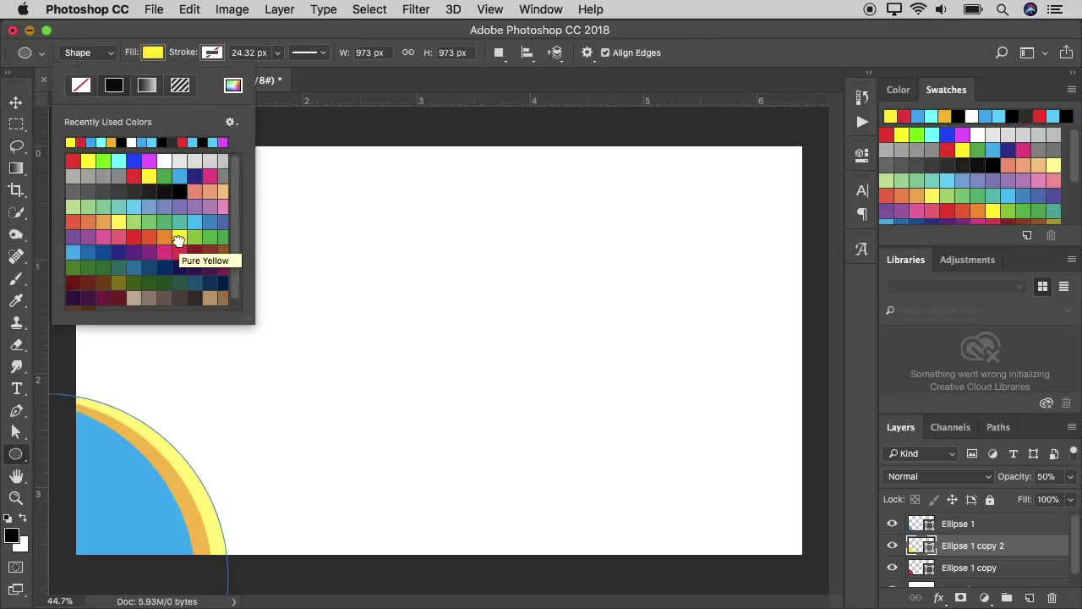
pyautogui.click(207, 176)
pyautogui.click(195, 191)
pyautogui.click(149, 161)
pyautogui.click(105, 161)
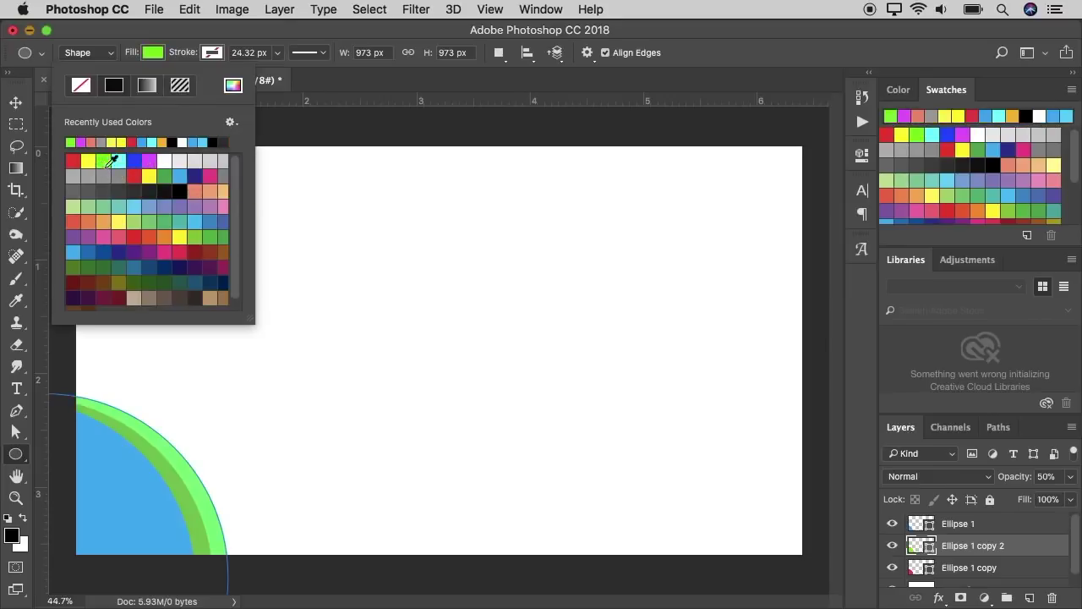
pyautogui.click(88, 252)
pyautogui.click(331, 80)
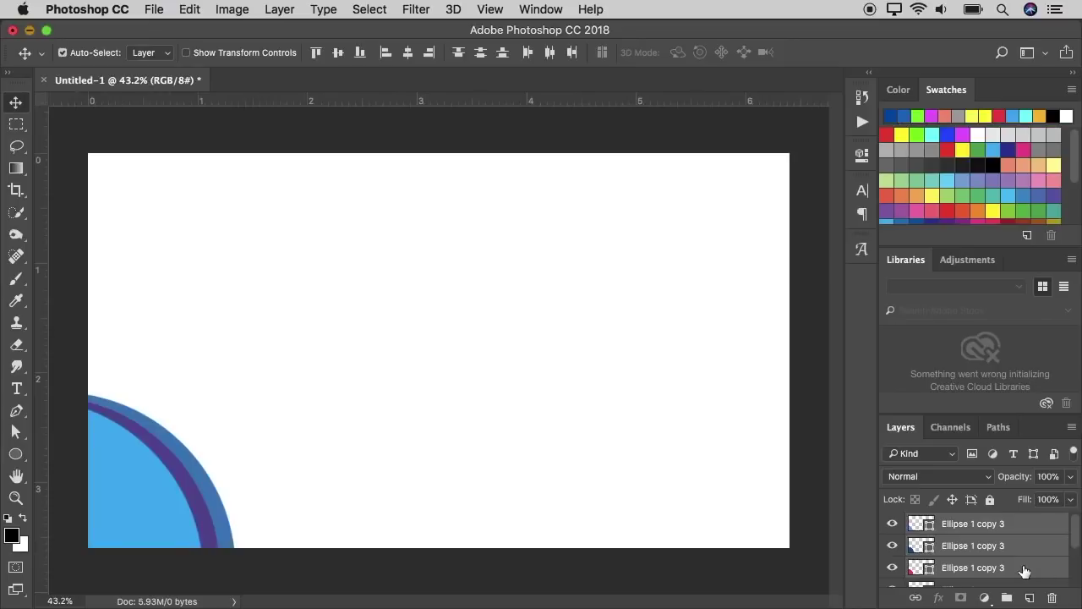
# Duplicate the ringed circle, flip it horizontally and vertically, and place it top-right.
pyautogui.moveTo(1035, 573); pyautogui.dragTo(1024, 572)
pyautogui.moveTo(123, 483)
pyautogui.mouseDown()
pyautogui.moveTo(380, 326)
pyautogui.moveTo(536, 302)
pyautogui.mouseUp()
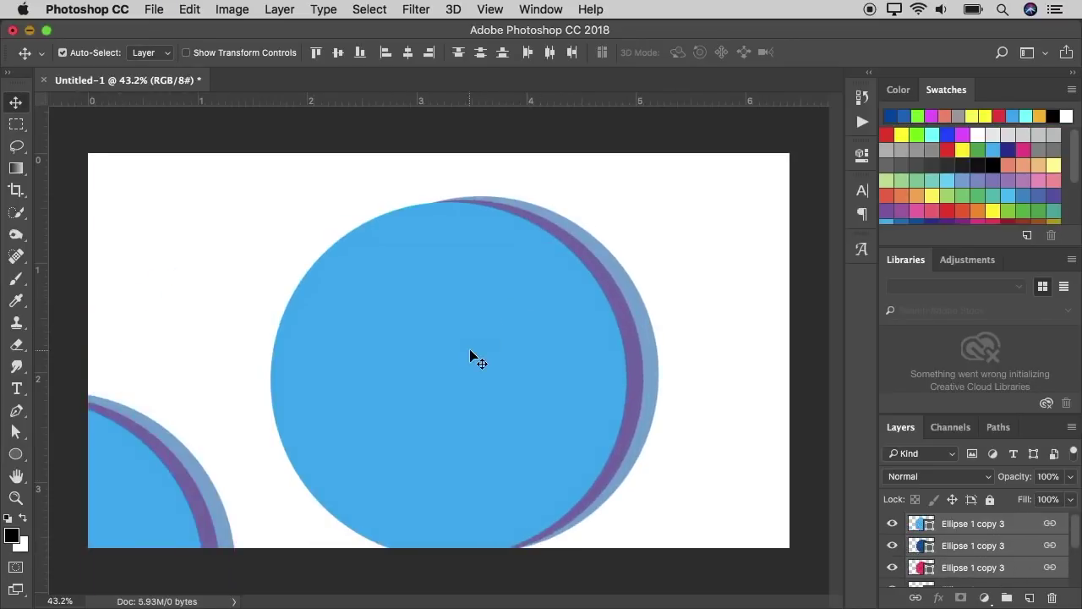
pyautogui.hotkey('ctrl', 't')
pyautogui.rightClick(483, 291)
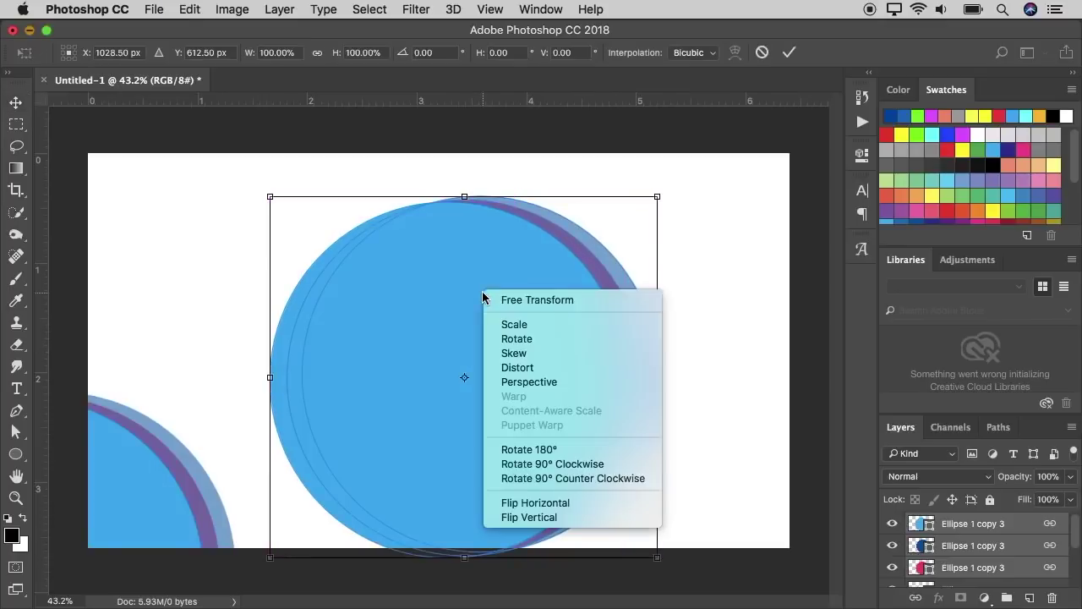
pyautogui.click(445, 262)
pyautogui.rightClick(470, 262)
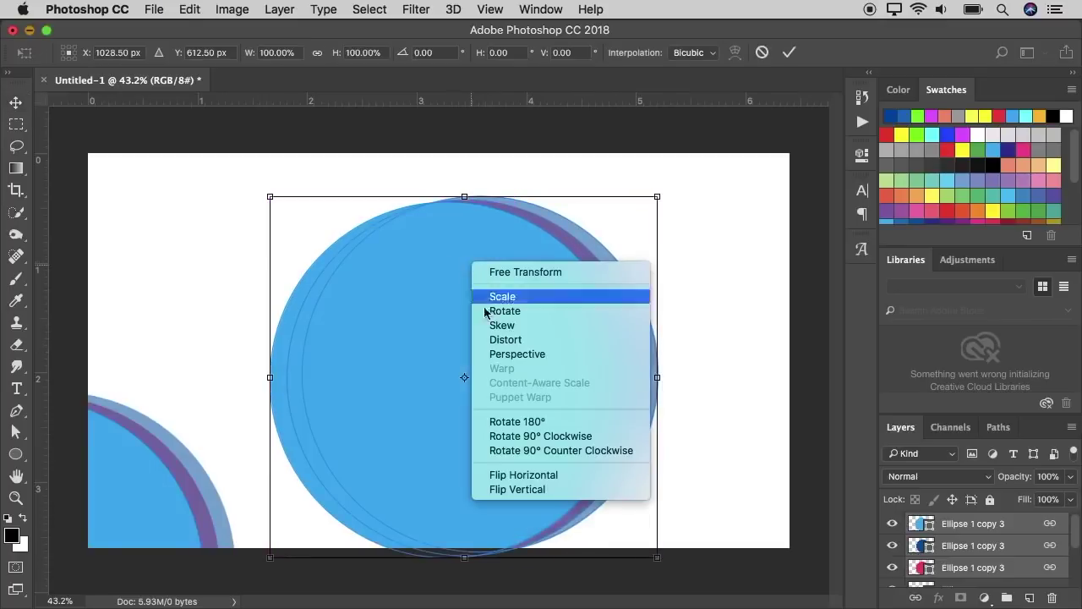
pyautogui.click(492, 475)
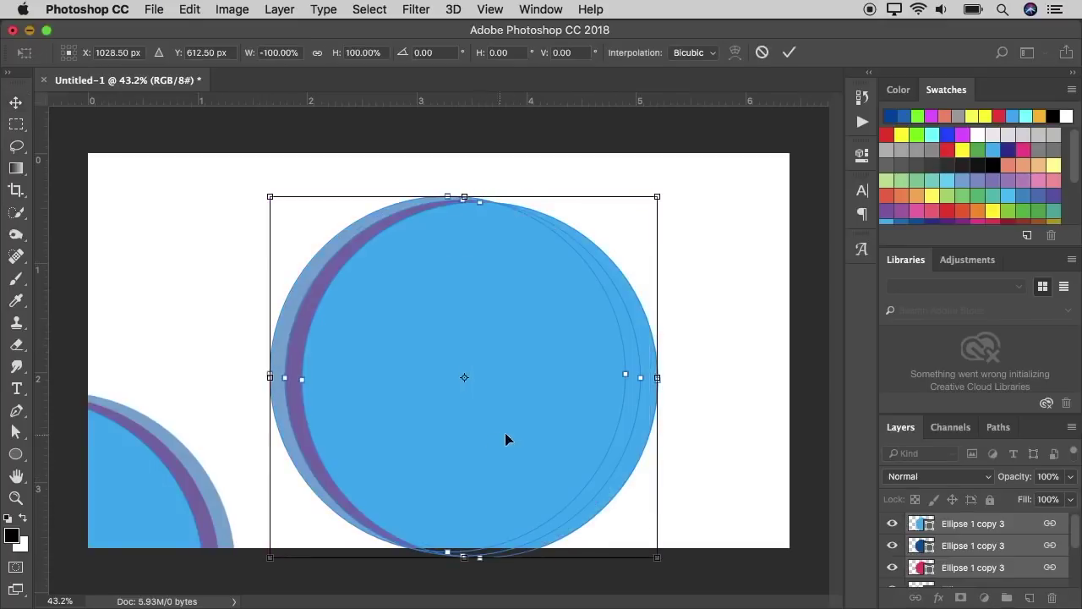
pyautogui.rightClick(526, 311)
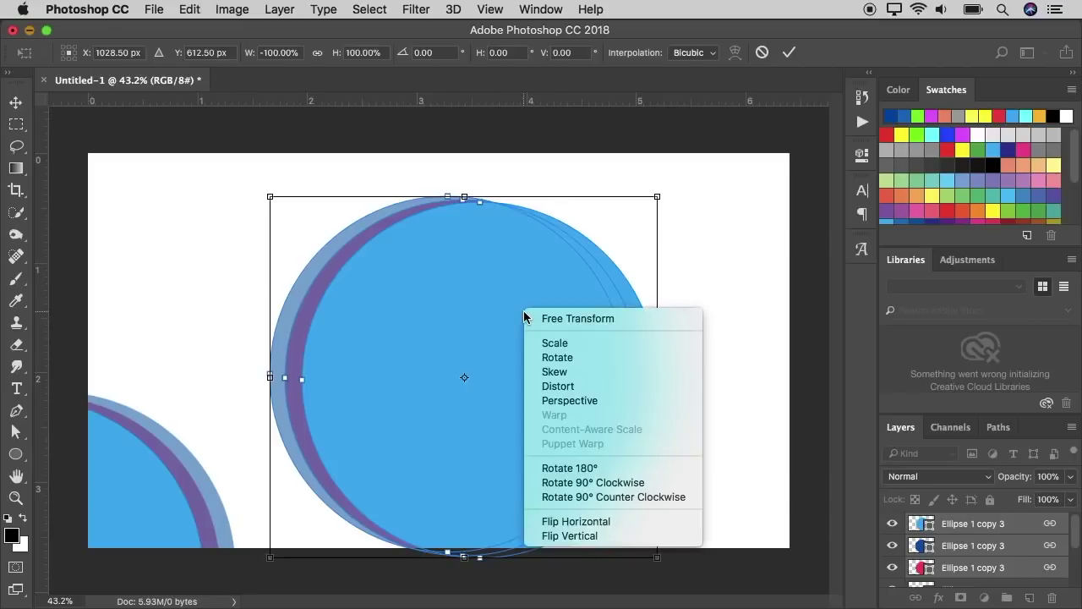
pyautogui.click(552, 533)
pyautogui.moveTo(429, 452); pyautogui.dragTo(803, 199)
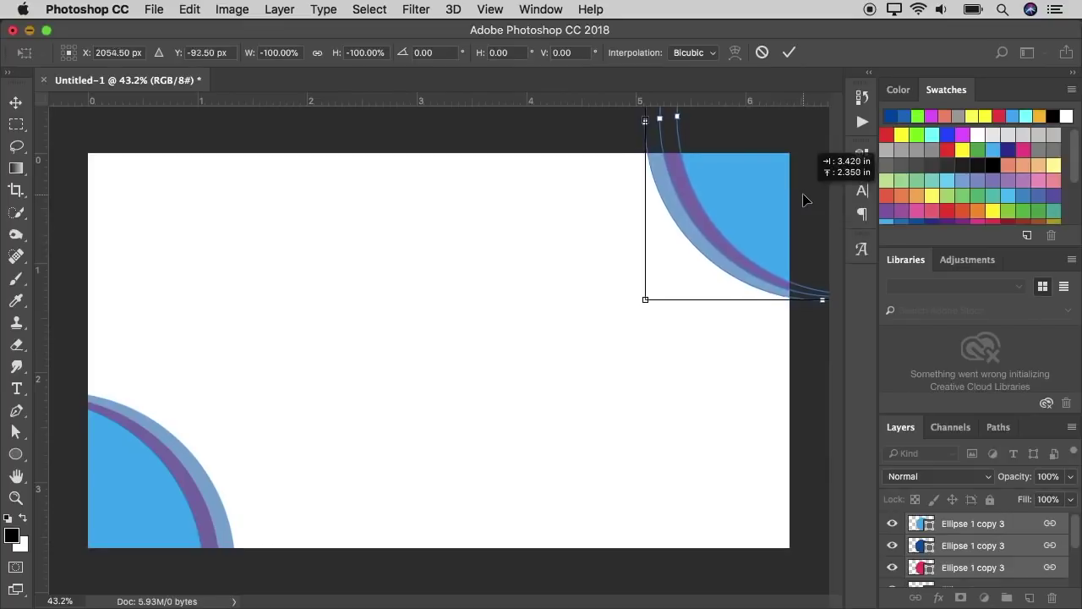
pyautogui.moveTo(802, 200); pyautogui.dragTo(795, 199)
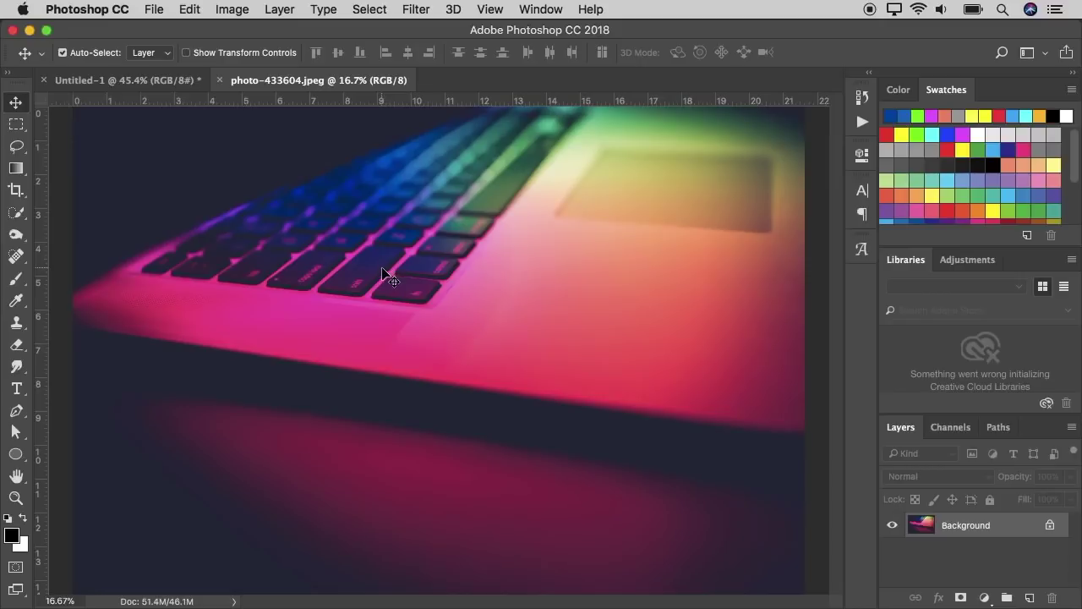
# Apply a 194.2-pixel Gaussian Blur to the laptop photo, select all, and return to Untitled-1.
pyautogui.click(416, 9)
pyautogui.moveTo(424, 211)
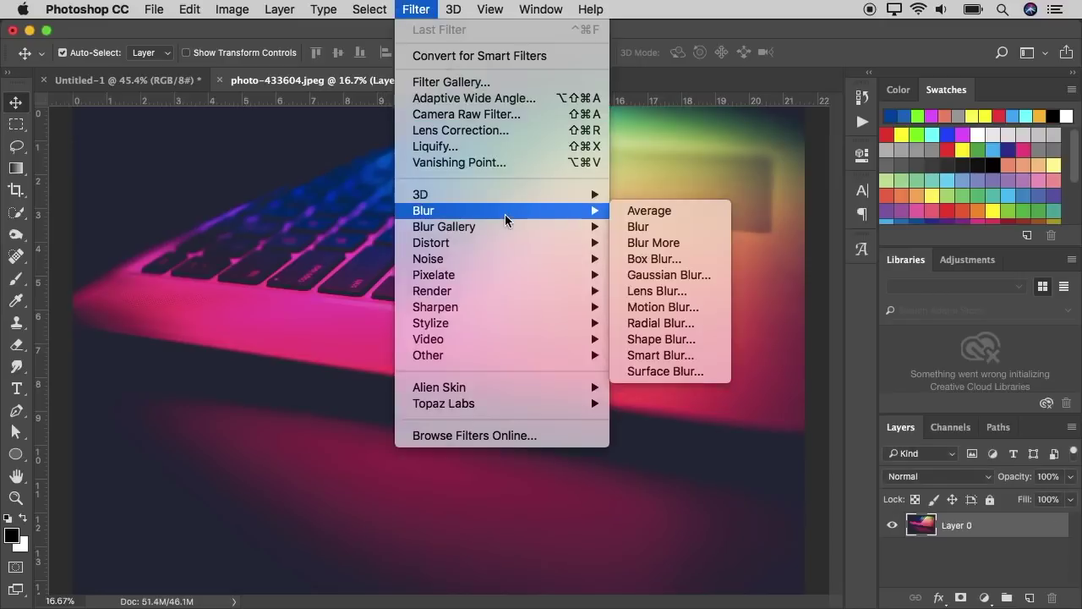
pyautogui.click(673, 275)
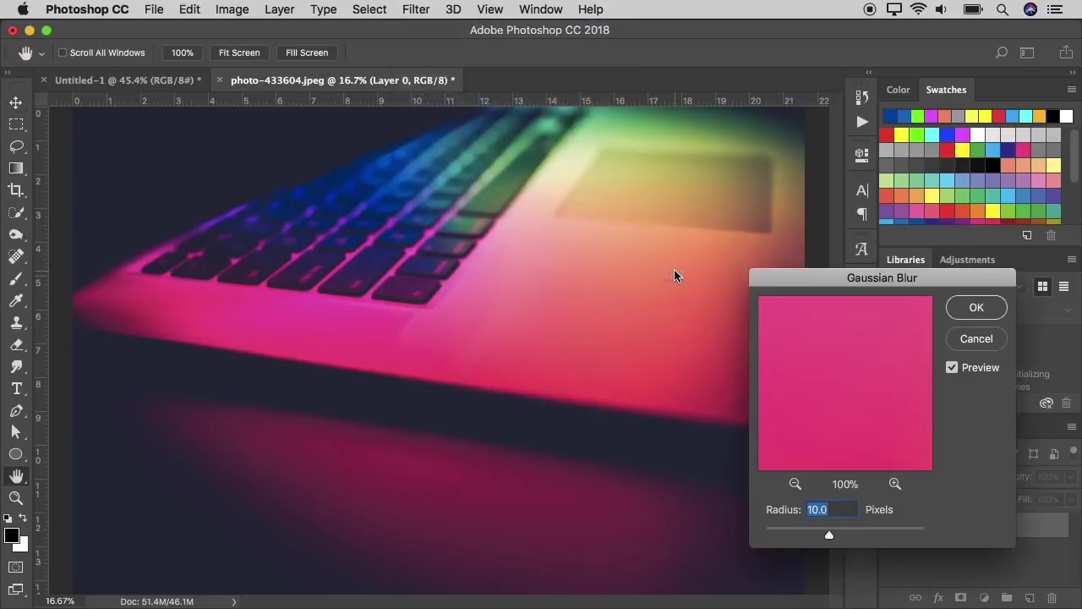
pyautogui.moveTo(830, 534); pyautogui.dragTo(895, 534)
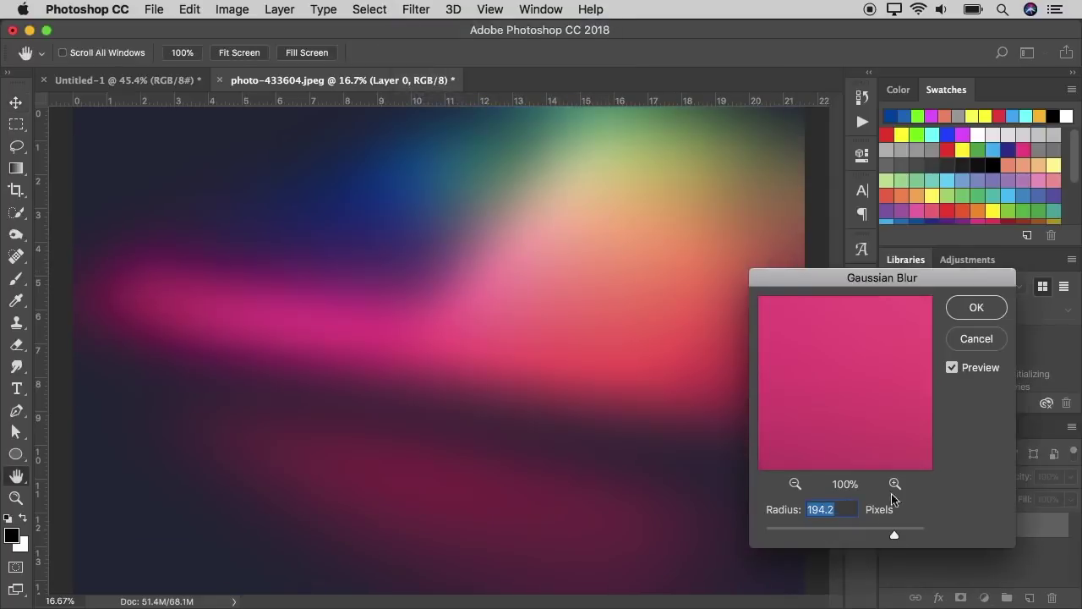
pyautogui.click(971, 312)
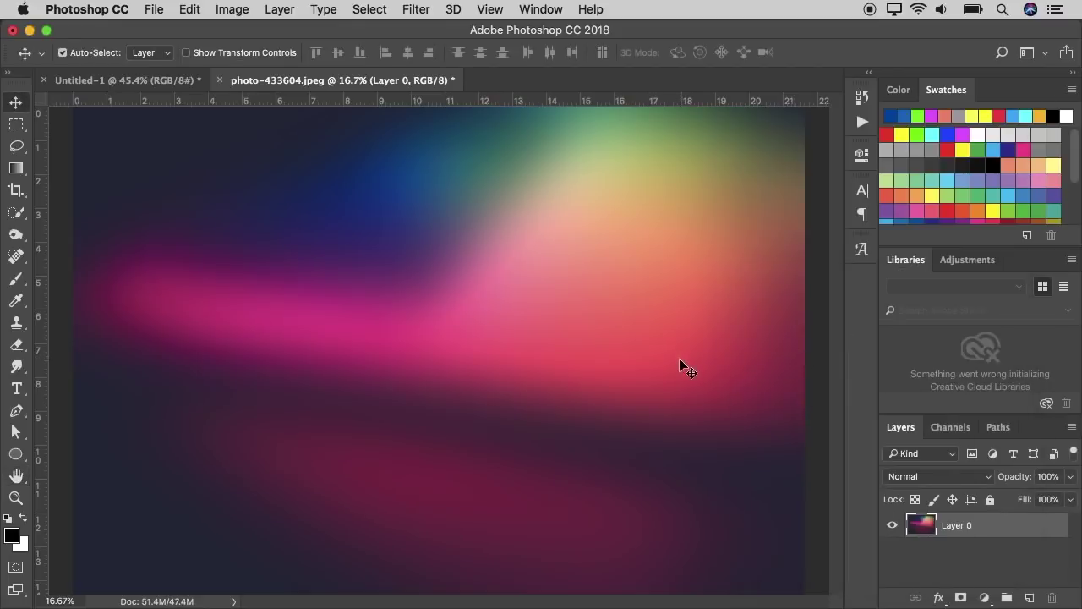
pyautogui.hotkey('ctrl', 'a')
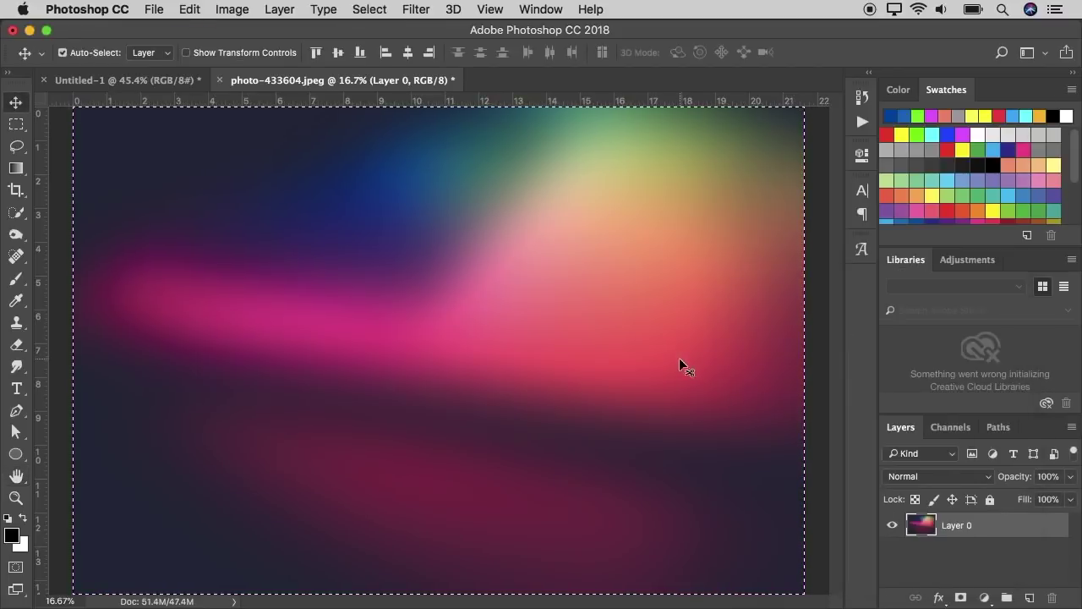
pyautogui.click(162, 82)
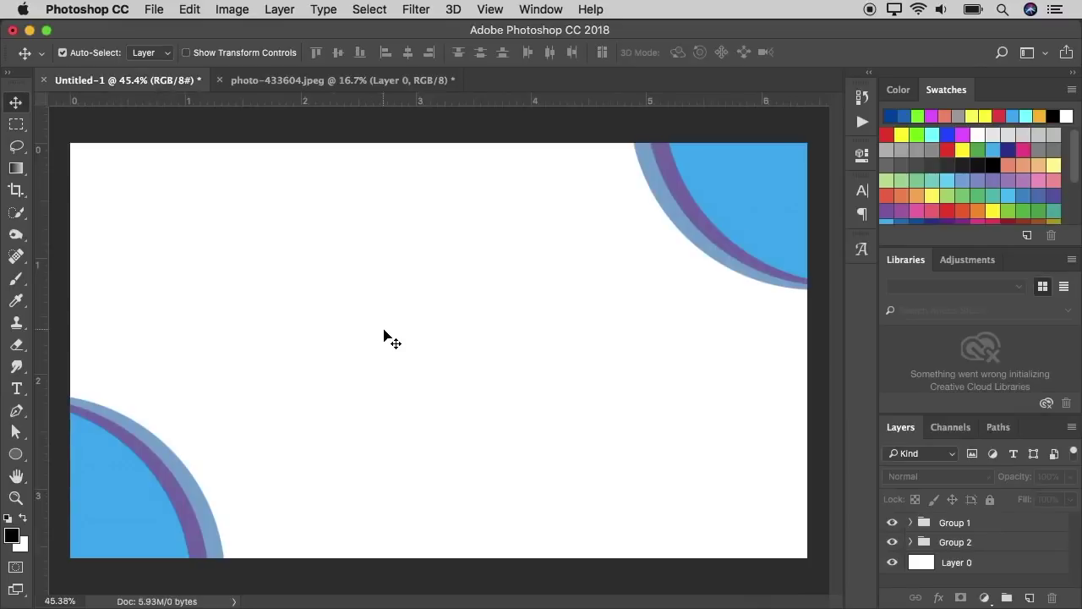
# Paste the blurred photo into the card and scale it down to fit.
pyautogui.hotkey('ctrl', 'v')
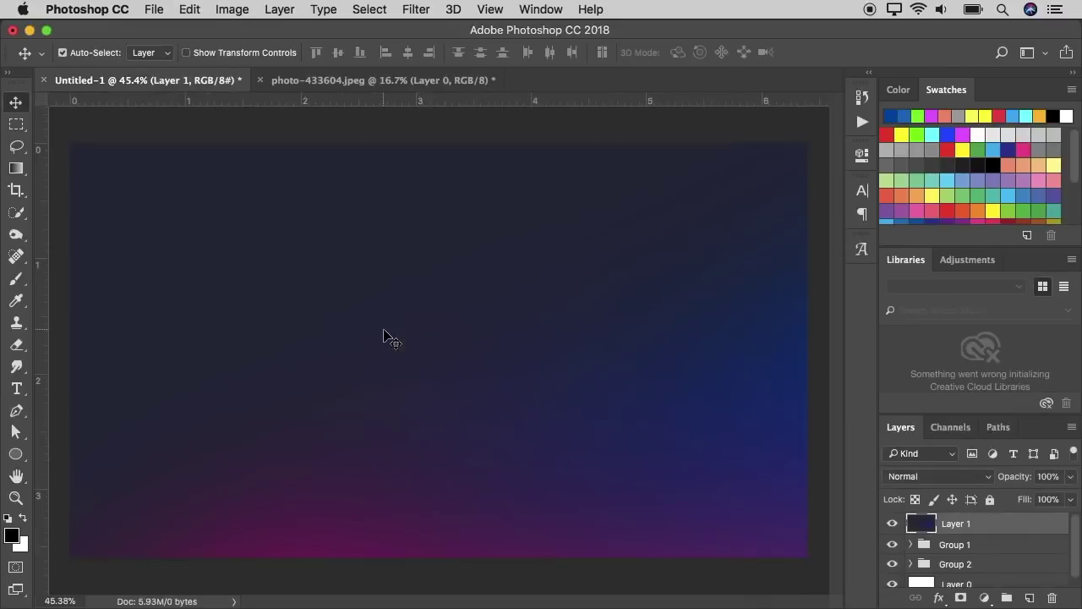
pyautogui.hotkey('ctrl', '-')
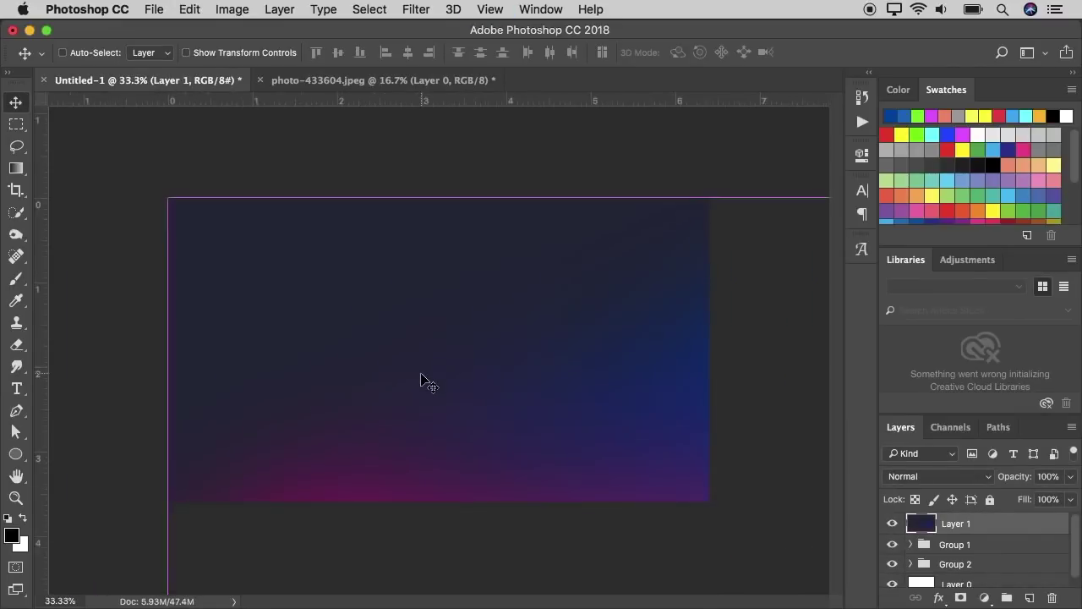
pyautogui.hotkey('ctrl', '-')
pyautogui.hotkey('ctrl', '-')
pyautogui.hotkey('ctrl', '-')
pyautogui.hotkey('ctrl', '-')
pyautogui.hotkey('ctrl', '-')
pyautogui.hotkey('ctrl', 't')
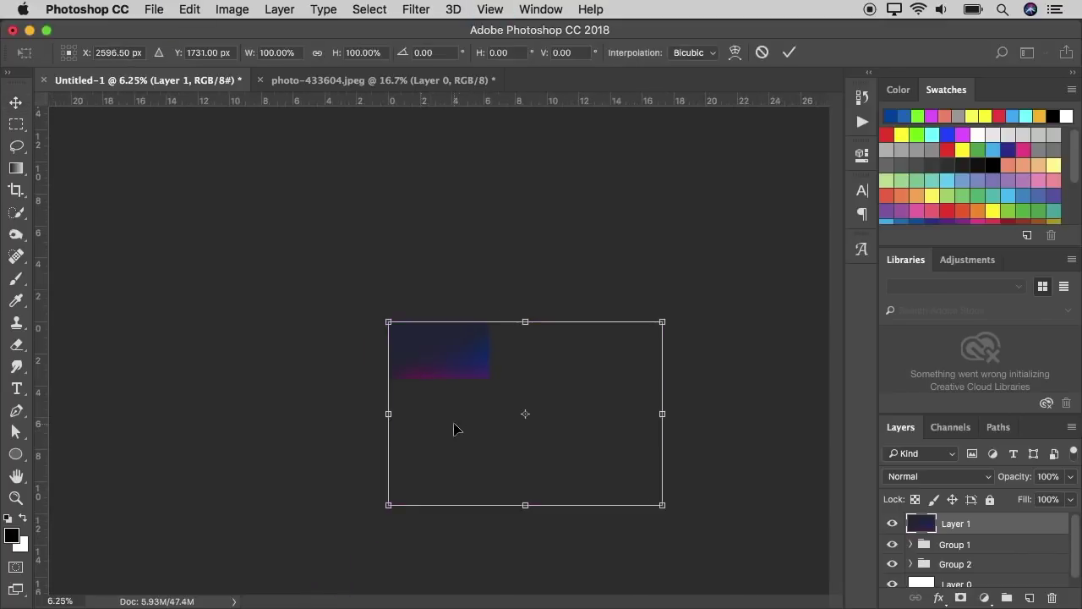
pyautogui.moveTo(664, 504); pyautogui.dragTo(493, 385)
pyautogui.press('Return')
pyautogui.hotkey('ctrl', '+')
pyautogui.hotkey('ctrl', '+')
pyautogui.hotkey('ctrl', '+')
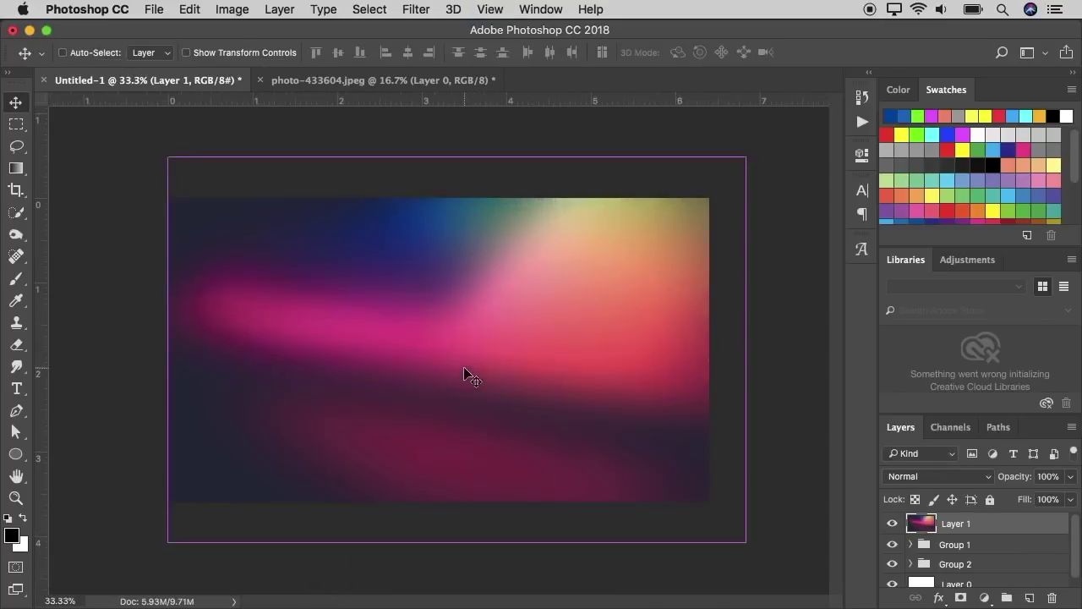
pyautogui.hotkey('ctrl', '+')
pyautogui.hotkey('ctrl', '-')
# Move the photo layer below the circle groups, fade it to 60% opacity, and shift its hue +28.
pyautogui.moveTo(1005, 525); pyautogui.dragTo(996, 573)
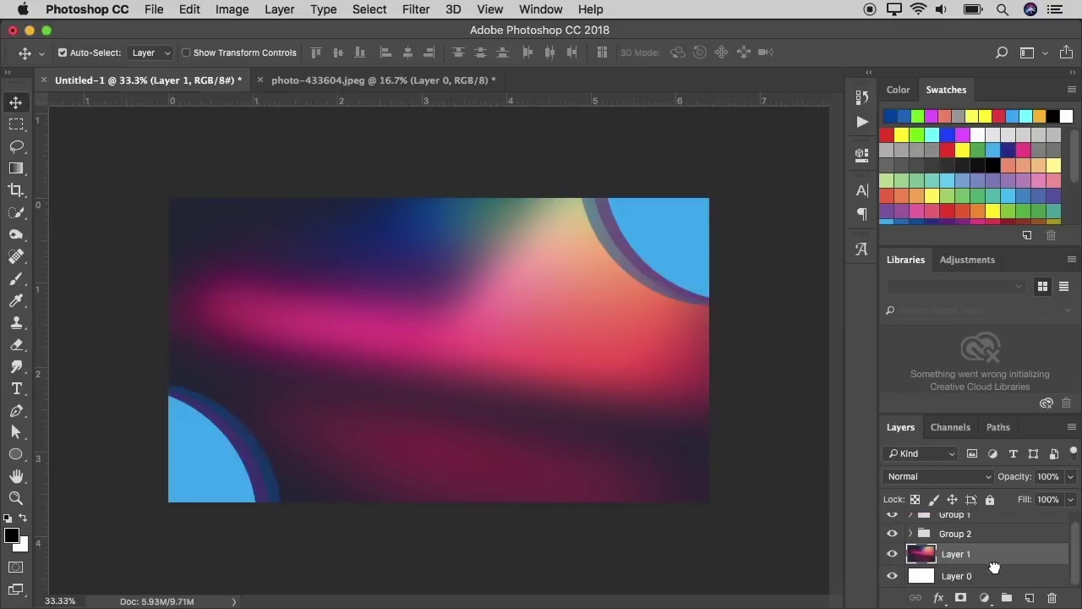
pyautogui.press('6')
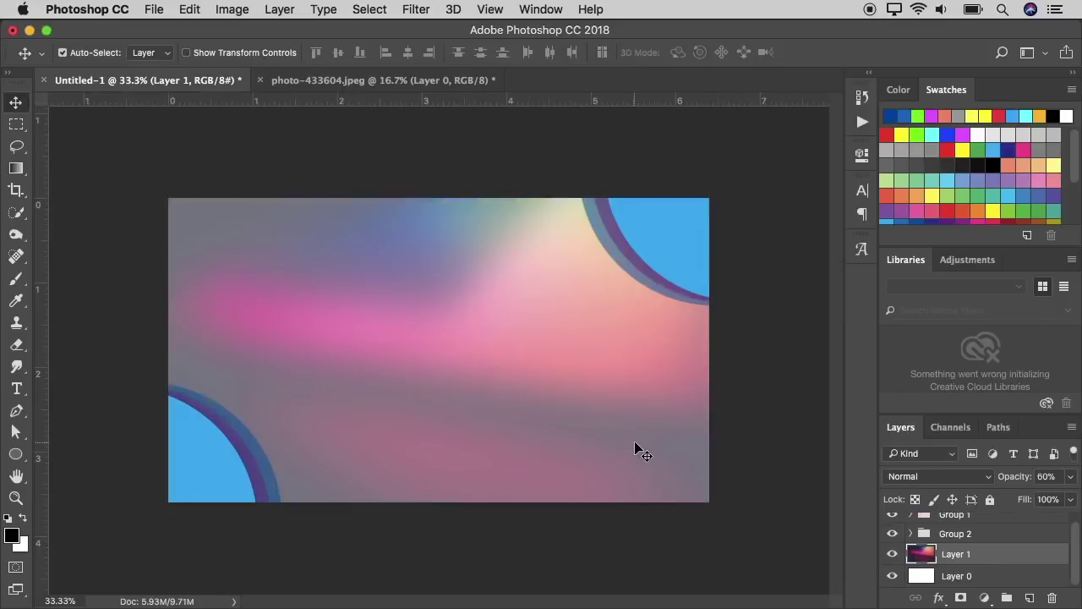
pyautogui.hotkey('ctrl', '0')
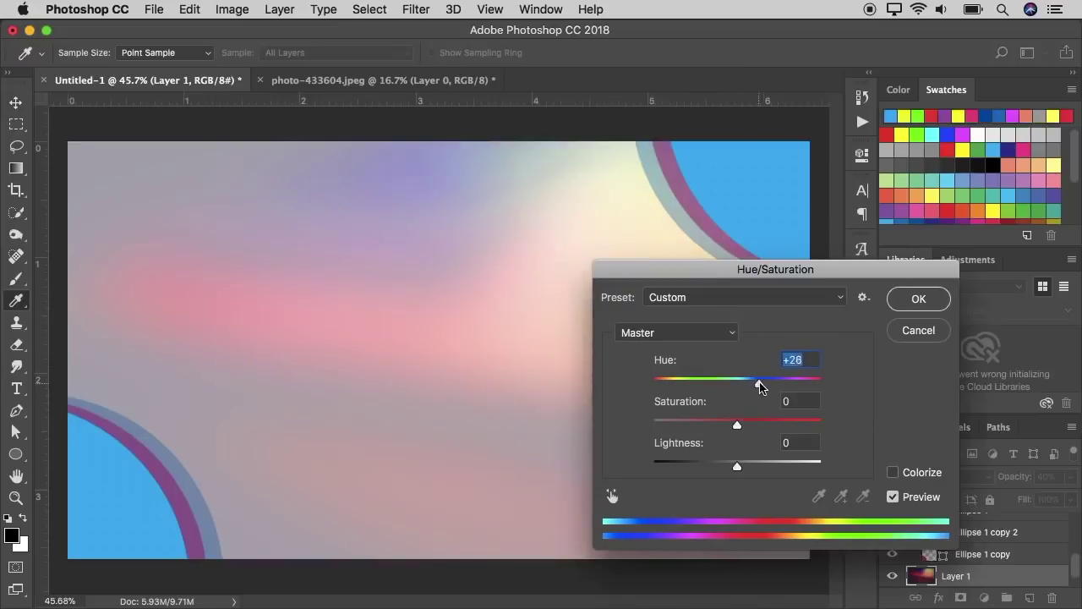
pyautogui.click(919, 298)
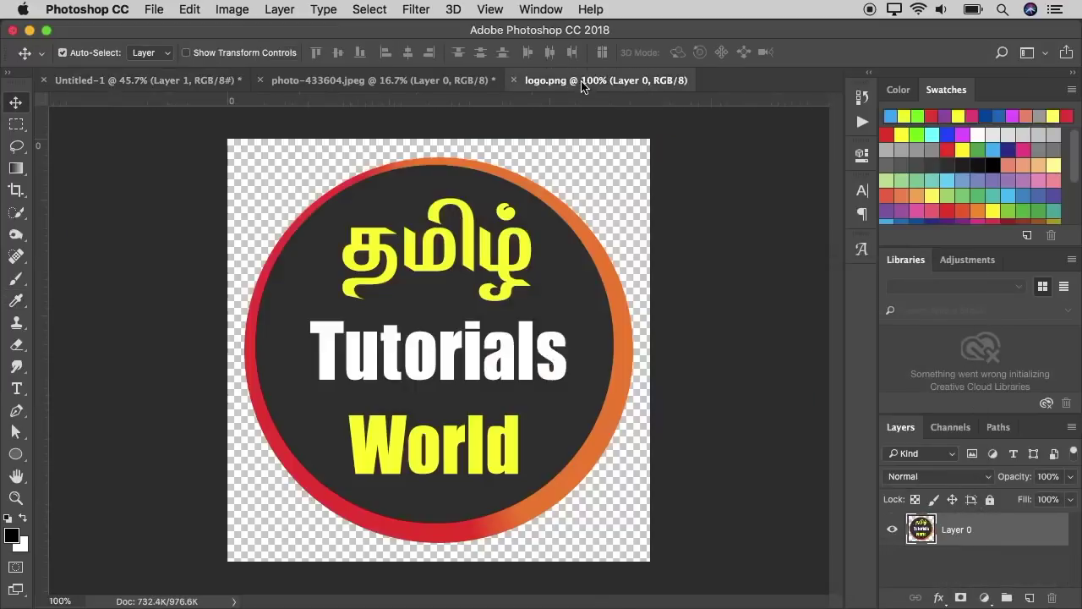
# Copy the whole logo image, paste it into the business card and shrink it.
pyautogui.hotkey('ctrl', 'a')
pyautogui.click(148, 82)
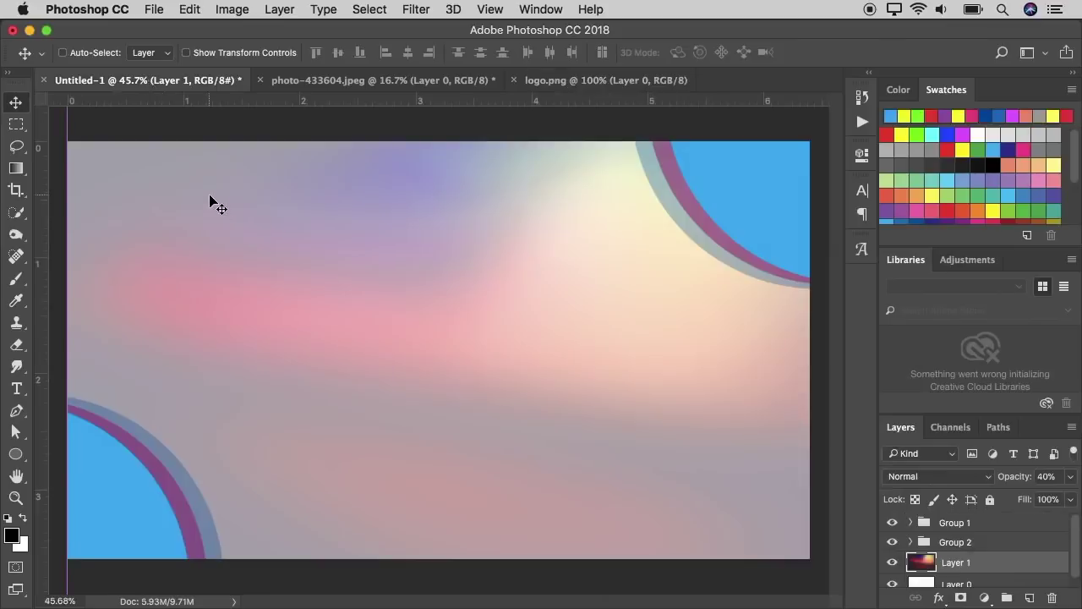
pyautogui.hotkey('ctrl', 'v')
pyautogui.hotkey('ctrl', 't')
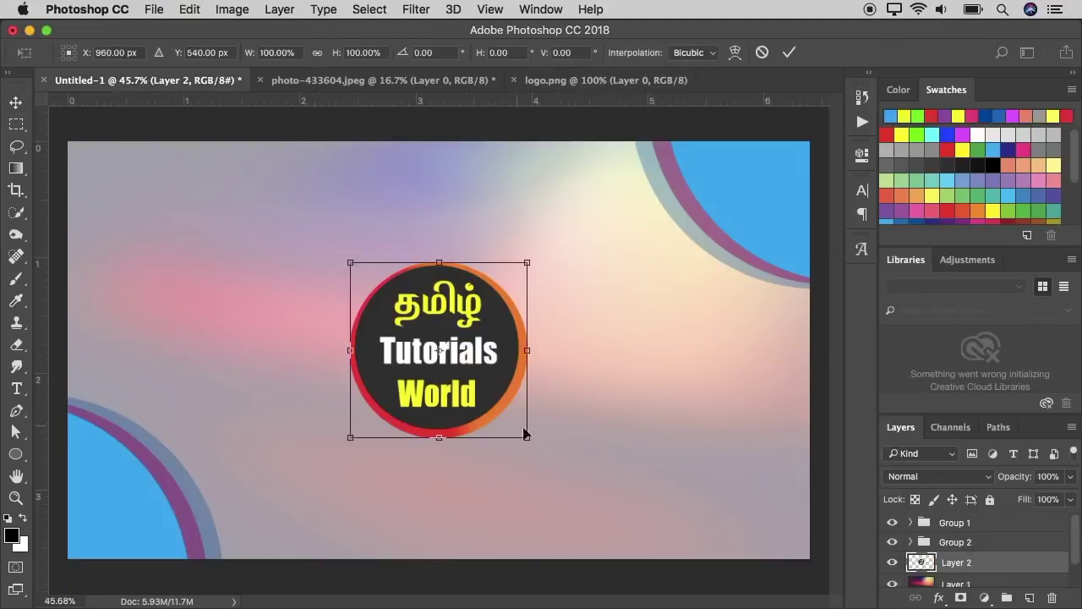
pyautogui.moveTo(527, 437); pyautogui.dragTo(488, 380)
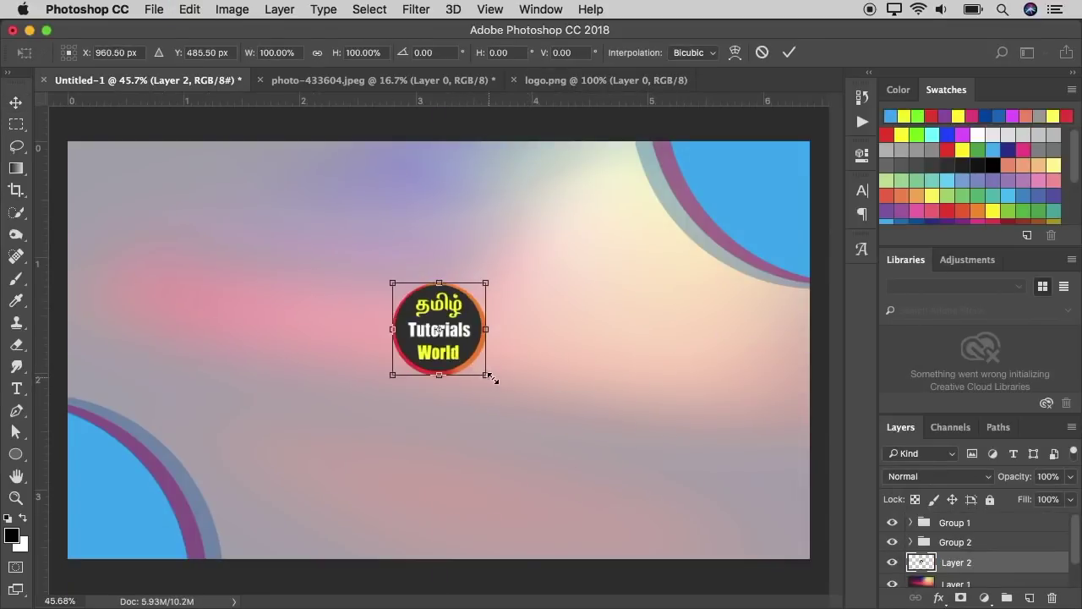
pyautogui.press('Return')
# Draw a rectangle around the logo with a dotted outline about 7.41 px wide.
pyautogui.press('u')
pyautogui.moveTo(376, 273); pyautogui.dragTo(503, 392)
pyautogui.click(759, 252)
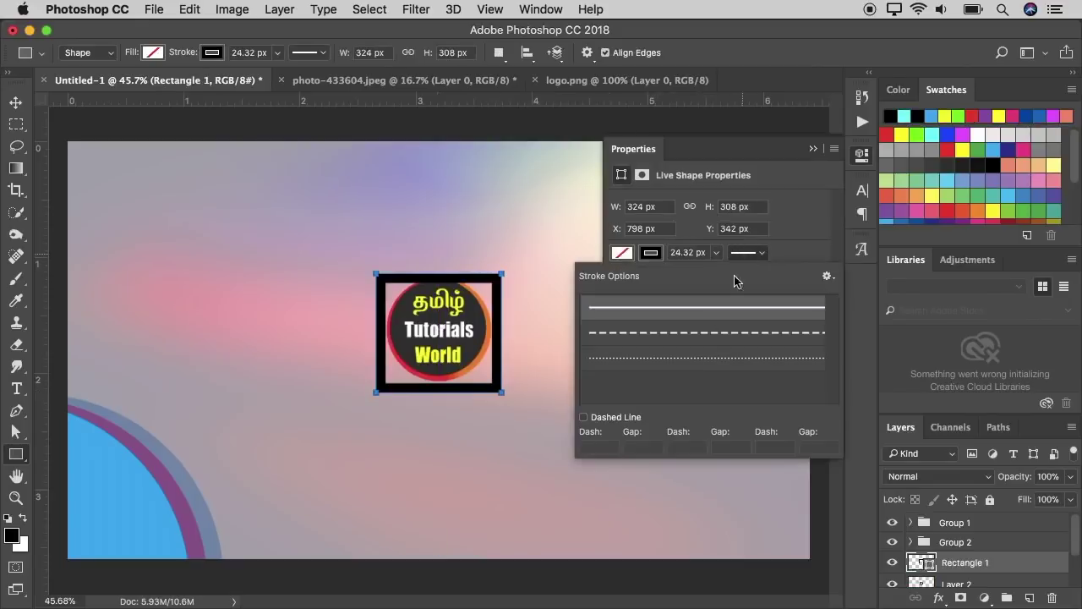
pyautogui.click(702, 358)
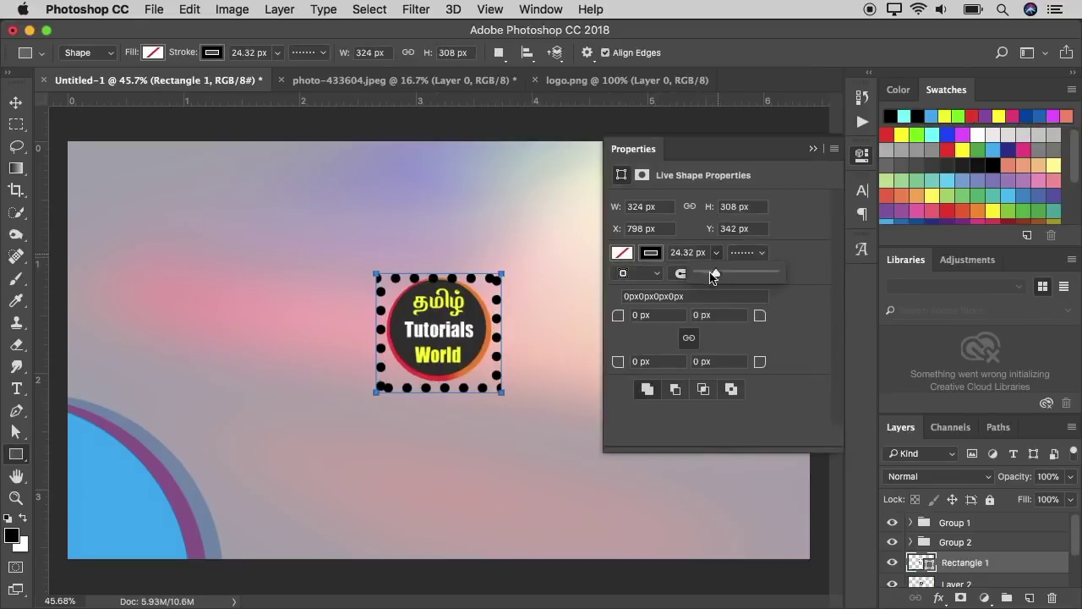
pyautogui.moveTo(711, 272); pyautogui.dragTo(710, 272)
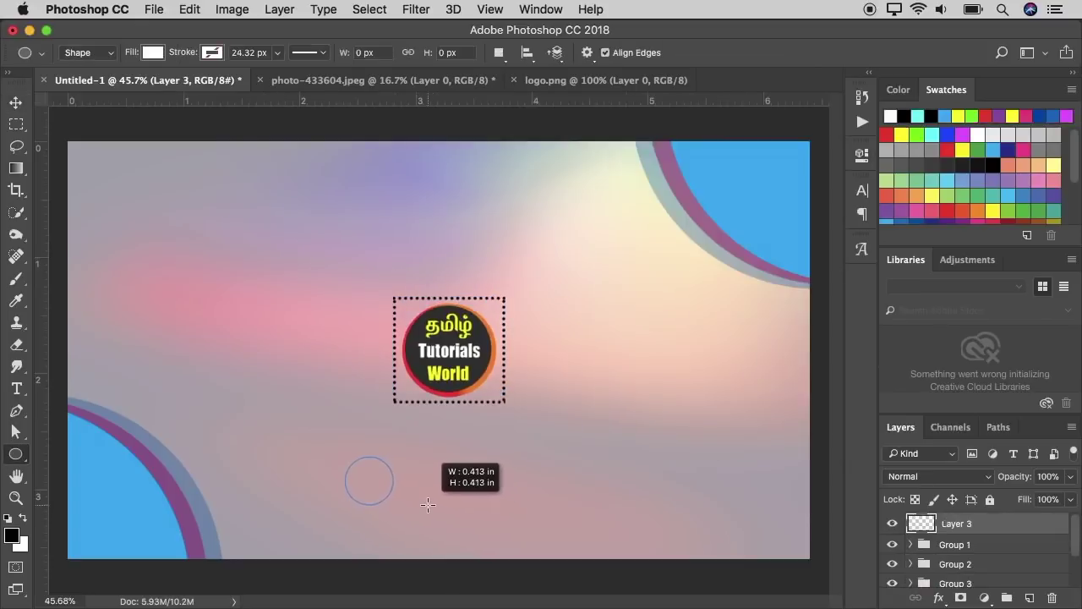
# Draw a small white circle and duplicate it into a 2×2 grid below the logo.
pyautogui.moveTo(428, 505); pyautogui.dragTo(424, 504)
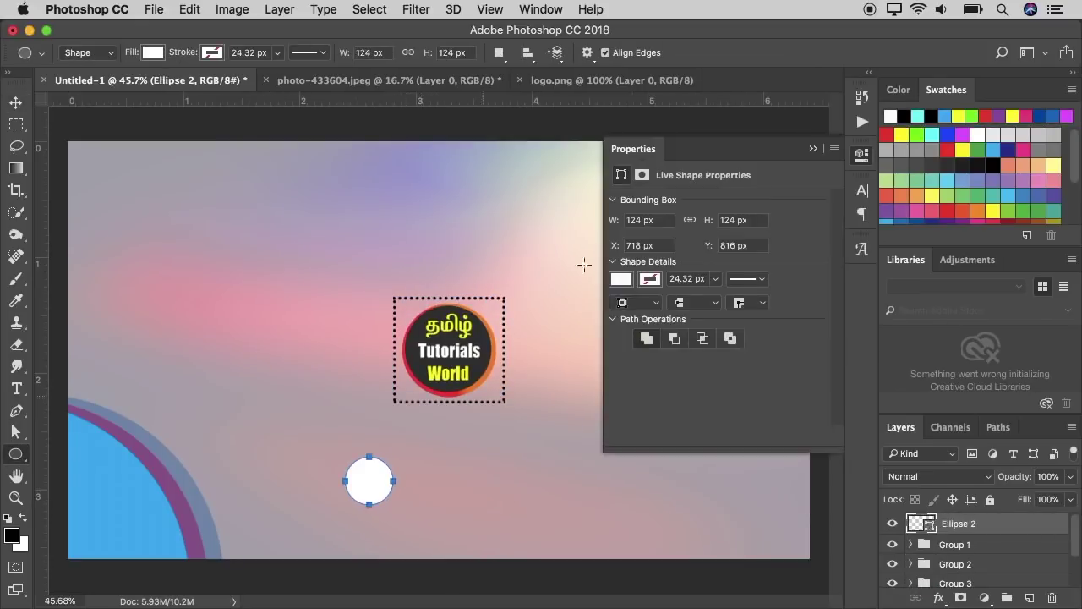
pyautogui.click(808, 151)
pyautogui.press('v')
pyautogui.moveTo(369, 482)
pyautogui.mouseDown()
pyautogui.moveTo(284, 465)
pyautogui.moveTo(290, 553)
pyautogui.mouseUp()
pyautogui.moveTo(295, 475); pyautogui.dragTo(549, 475)
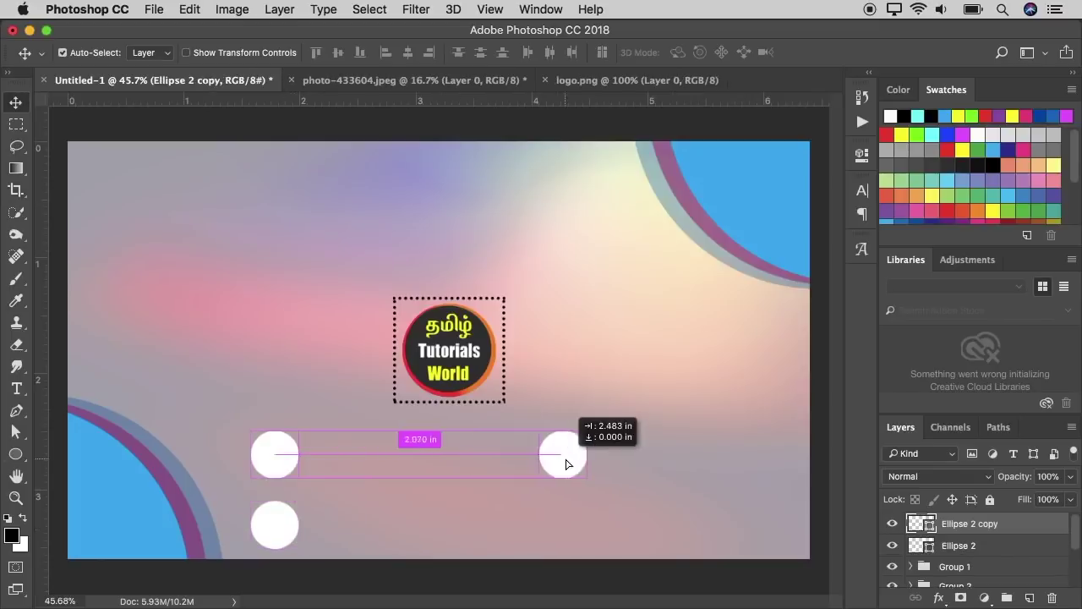
pyautogui.moveTo(289, 531); pyautogui.dragTo(542, 531)
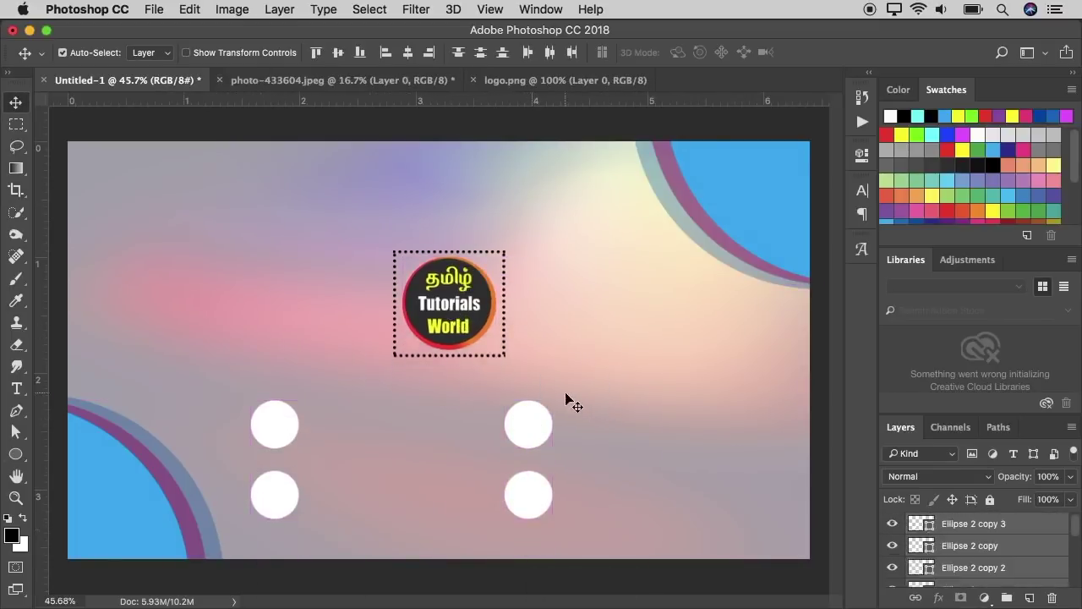
pyautogui.rightClick(564, 419)
pyautogui.click(609, 425)
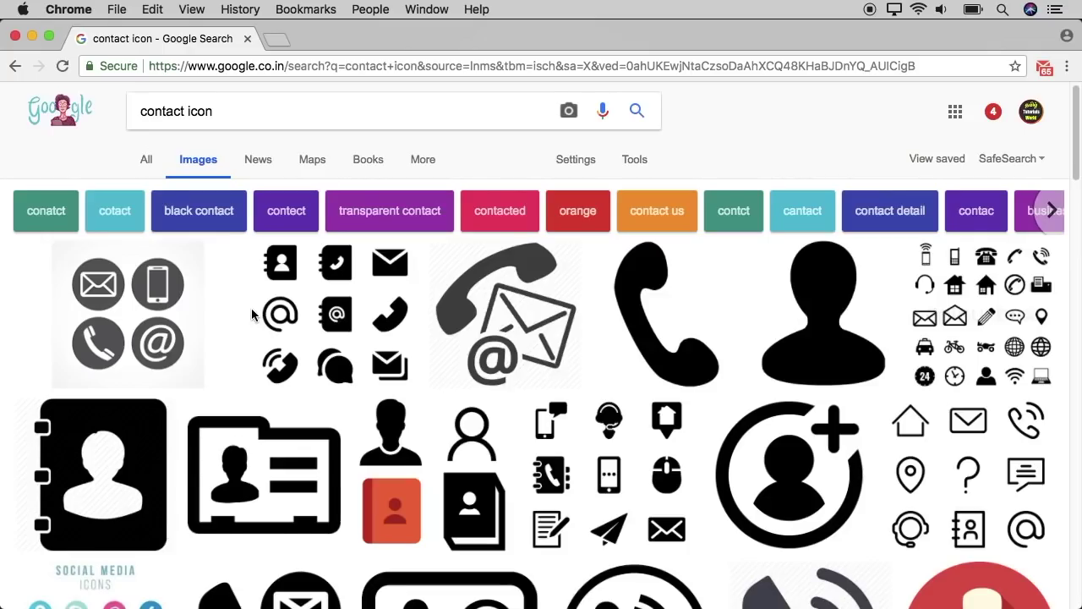
# Scroll the contact icon image results and copy the black phone handset image.
pyautogui.scroll(-1, 251, 309)
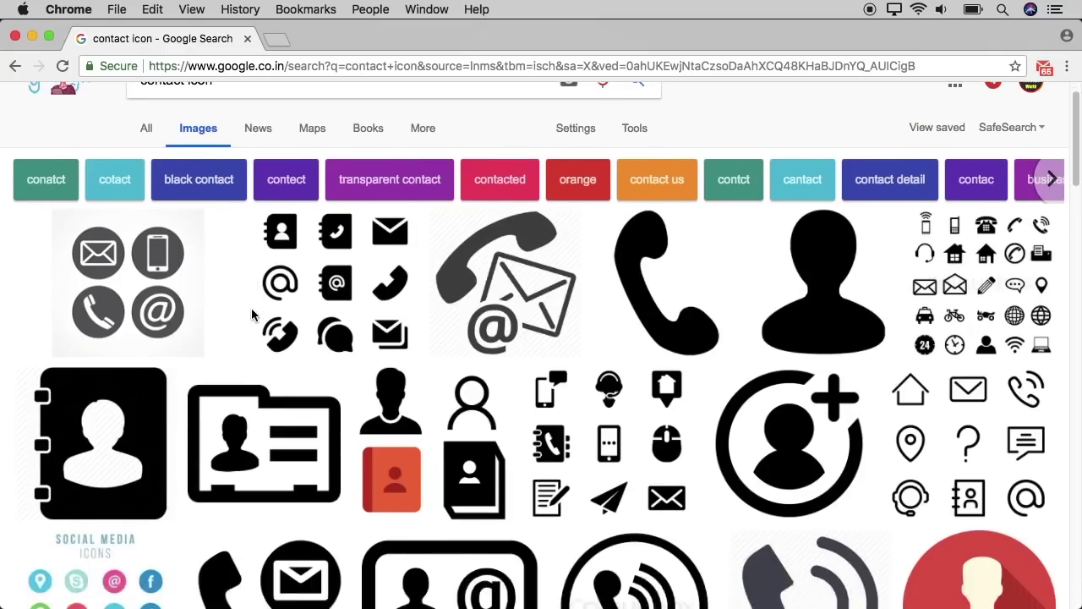
pyautogui.scroll(-5, 251, 310)
pyautogui.click(668, 115)
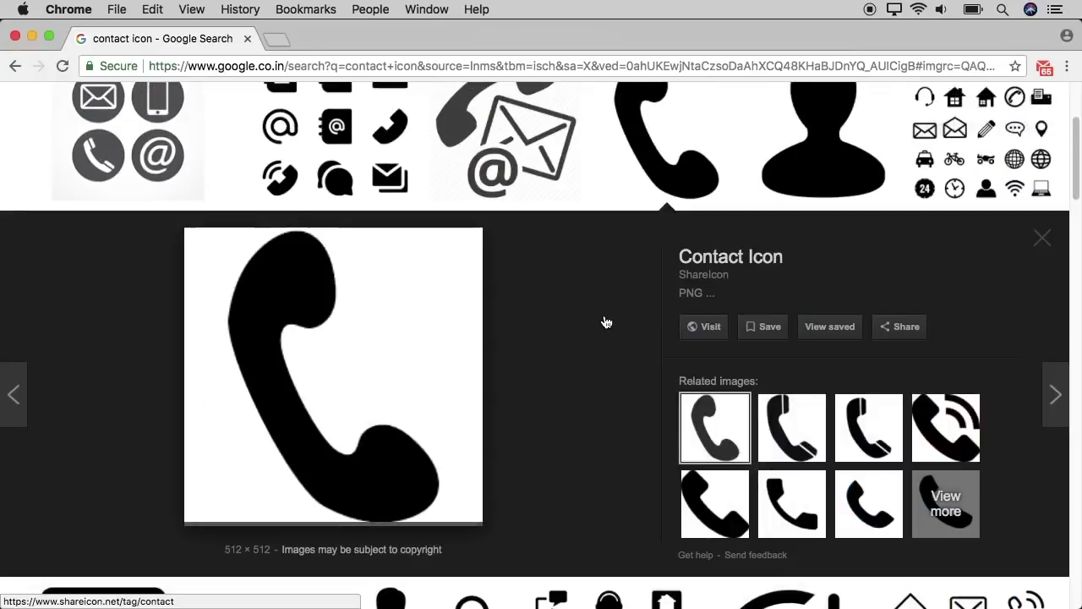
pyautogui.rightClick(338, 315)
pyautogui.click(372, 458)
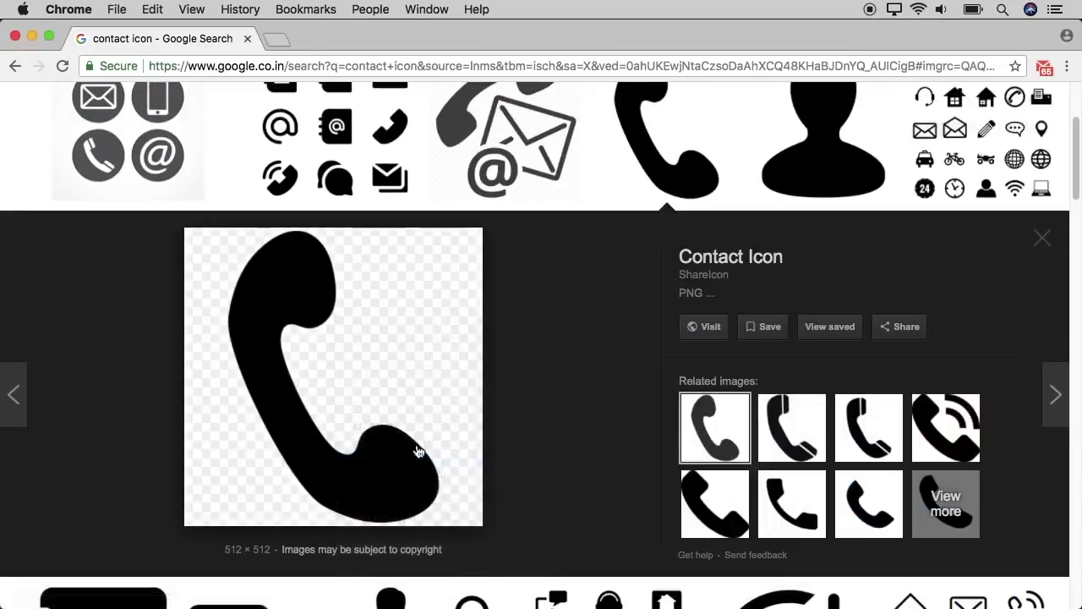
pyautogui.press('w')
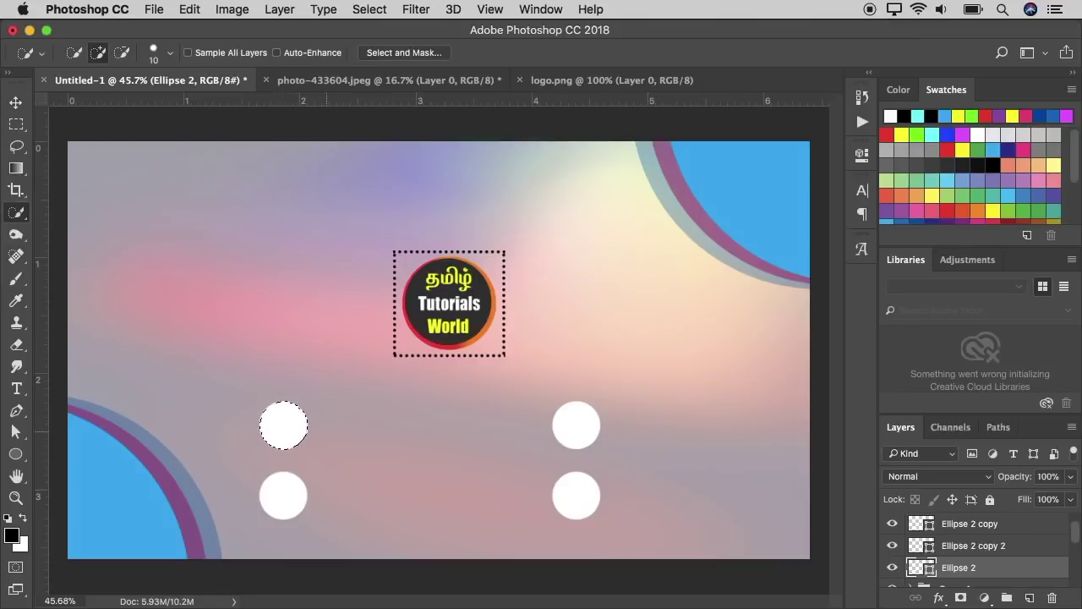
# Paste the phone icon into the top-left white circle and scale it to fit.
pyautogui.scroll(1, 439, 350)
pyautogui.click(189, 9)
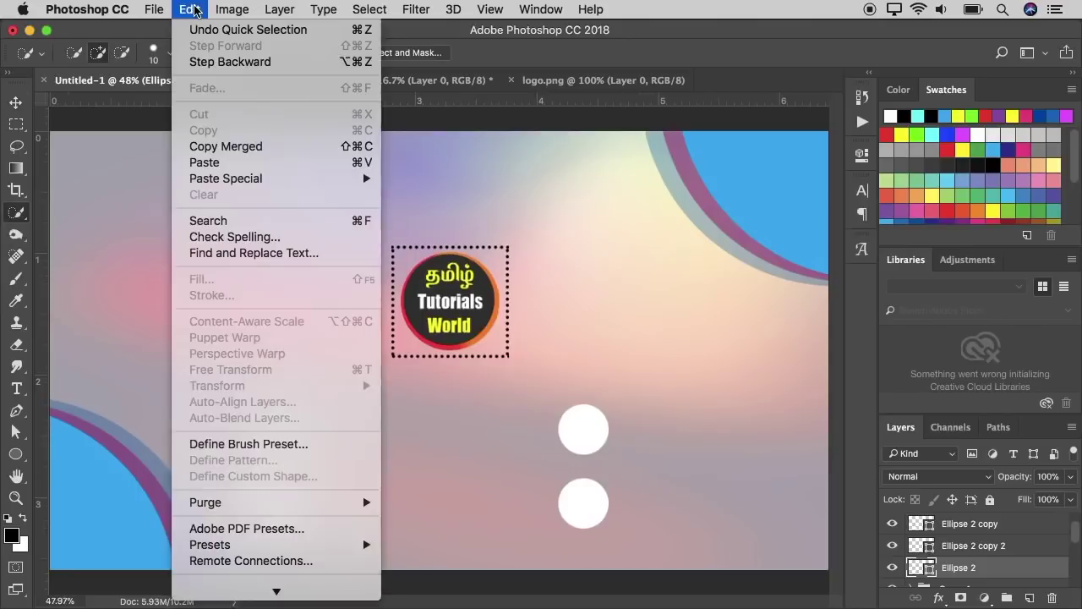
pyautogui.moveTo(225, 178)
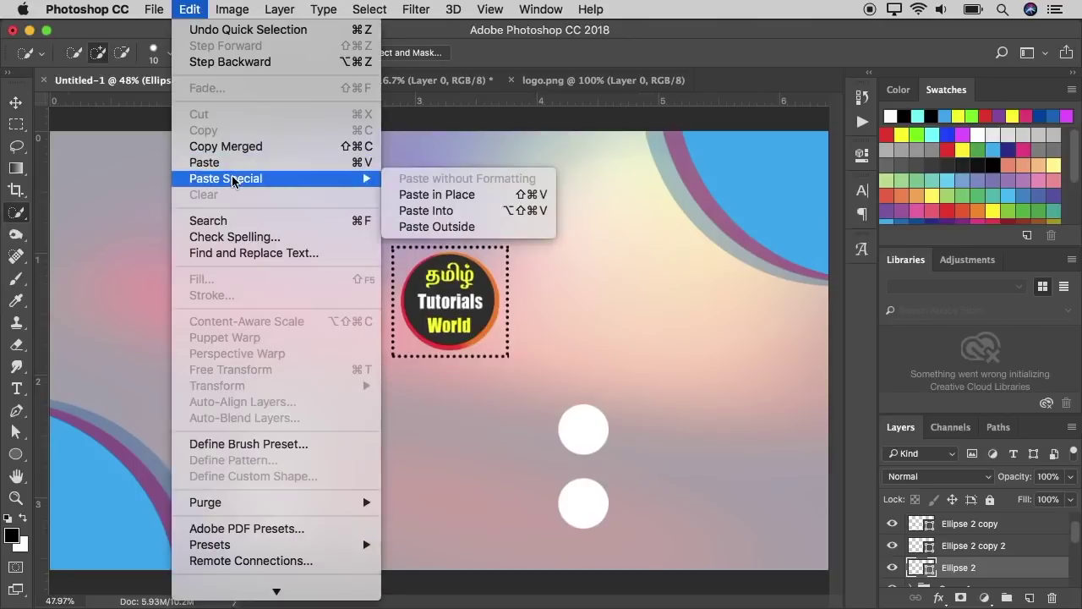
pyautogui.click(487, 211)
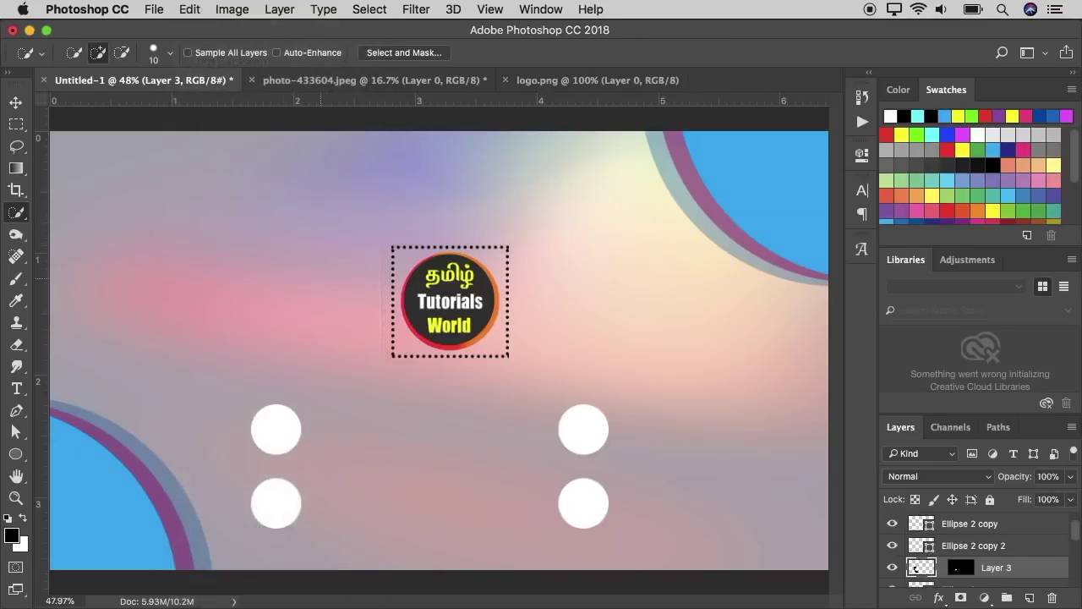
pyautogui.hotkey('ctrl', 't')
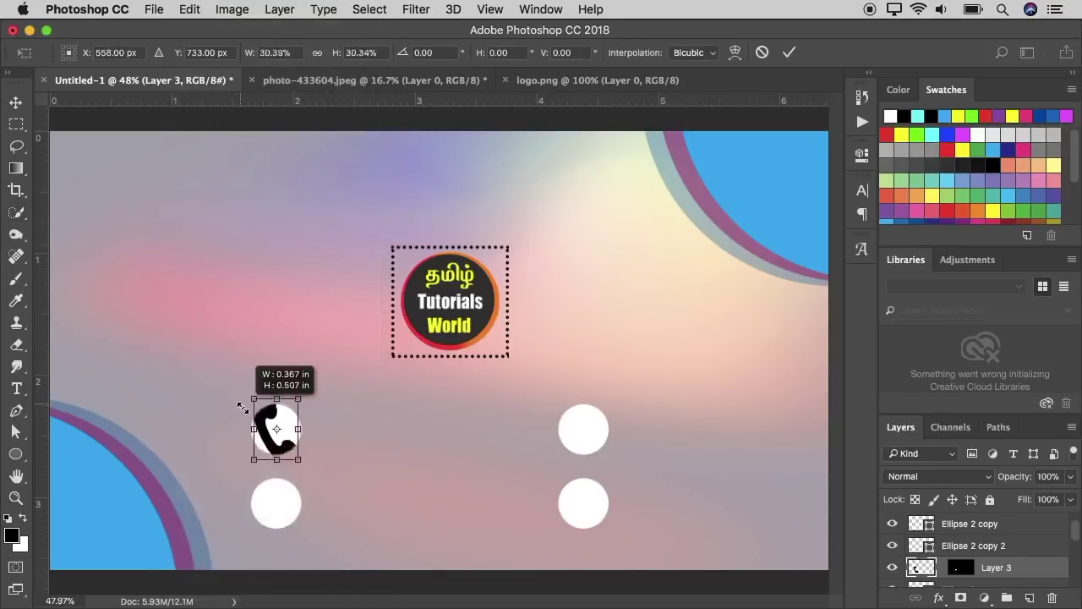
pyautogui.moveTo(203, 331); pyautogui.dragTo(265, 414)
pyautogui.press('Return')
pyautogui.press('w')
pyautogui.hotkey('ctrl', 't')
pyautogui.press('Return')
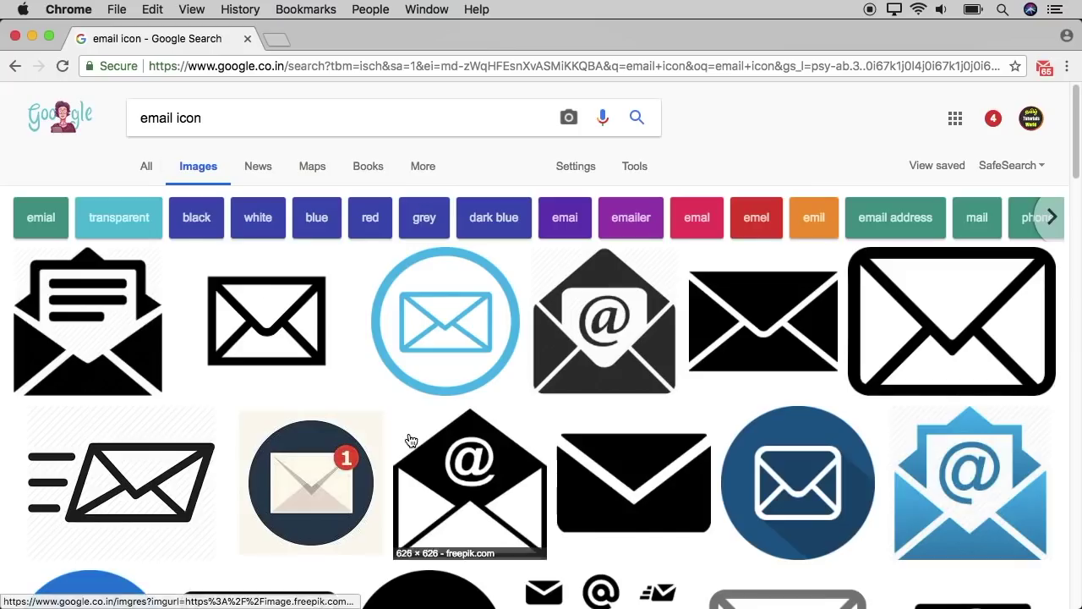
# Copy the black closed envelope image from the web results.
pyautogui.click(763, 321)
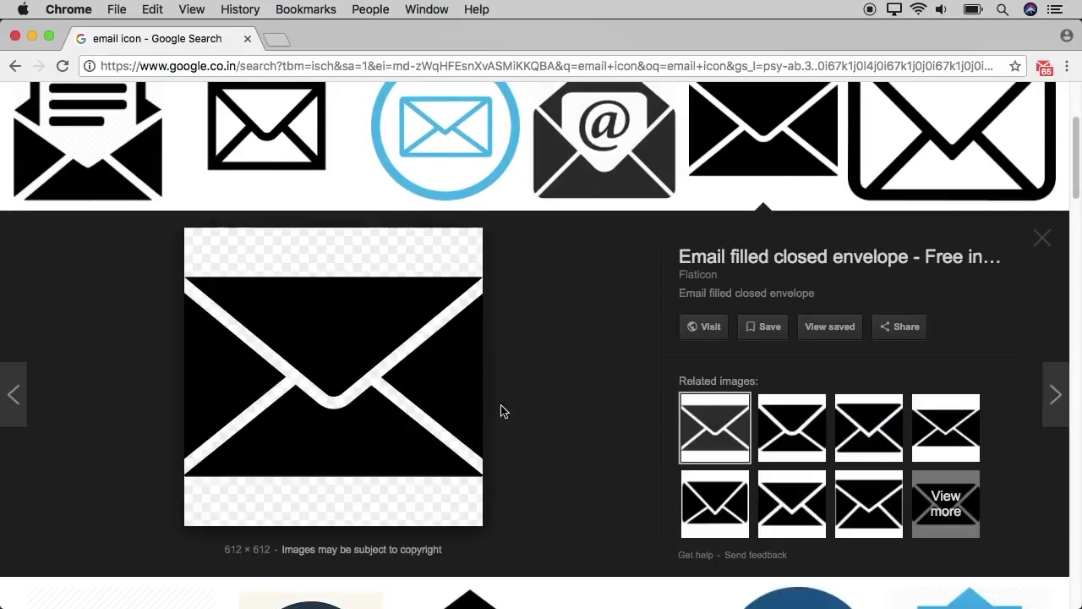
pyautogui.rightClick(395, 367)
pyautogui.click(431, 415)
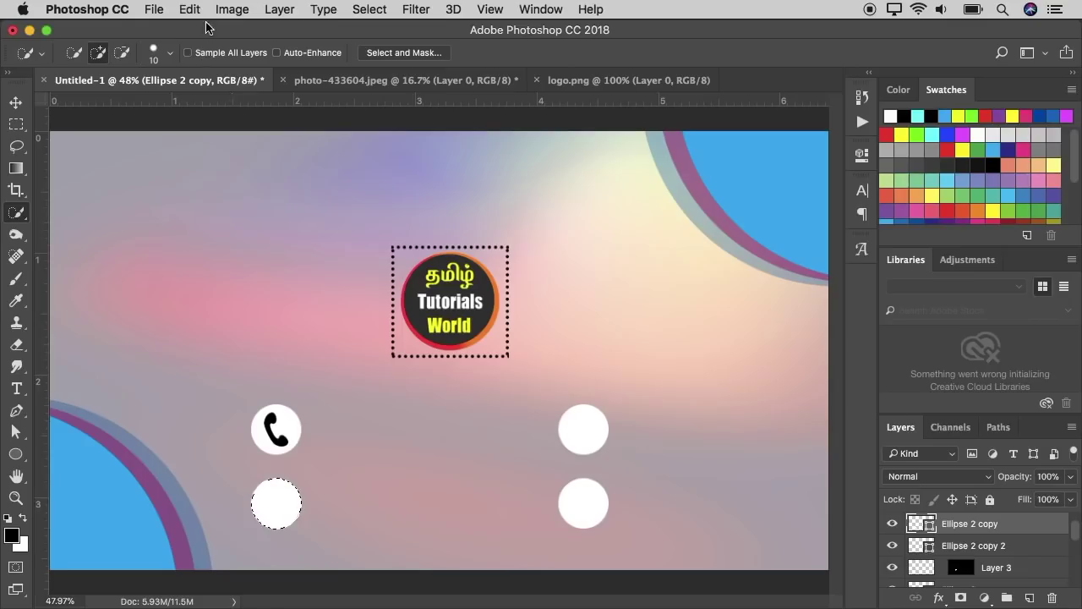
# Paste the envelope icon into the lower-left circle, then scale and centre it.
pyautogui.click(187, 9)
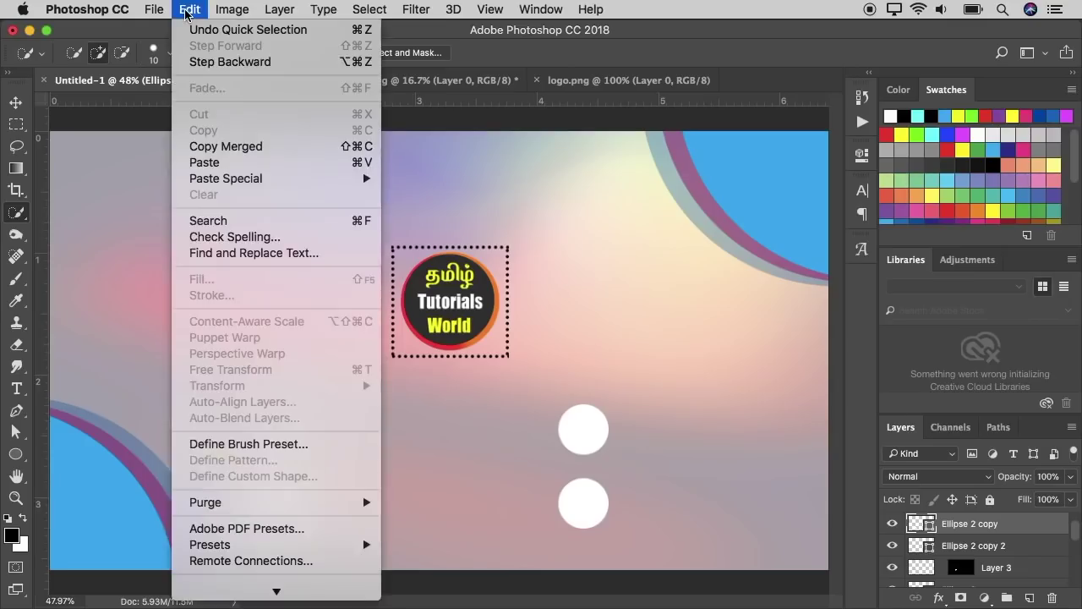
pyautogui.moveTo(226, 179)
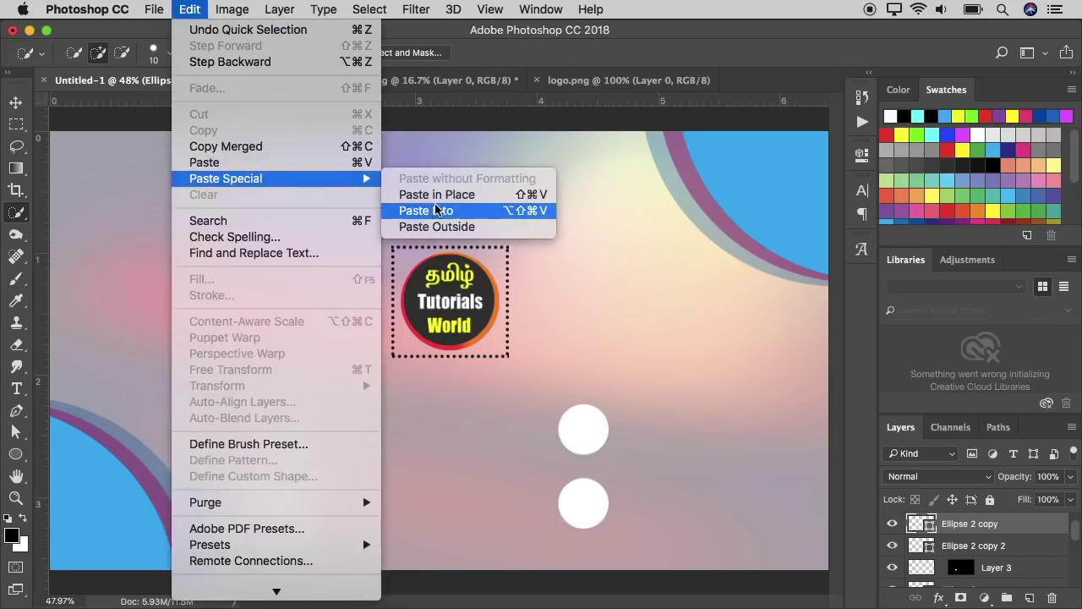
pyautogui.click(437, 210)
pyautogui.hotkey('ctrl', 't')
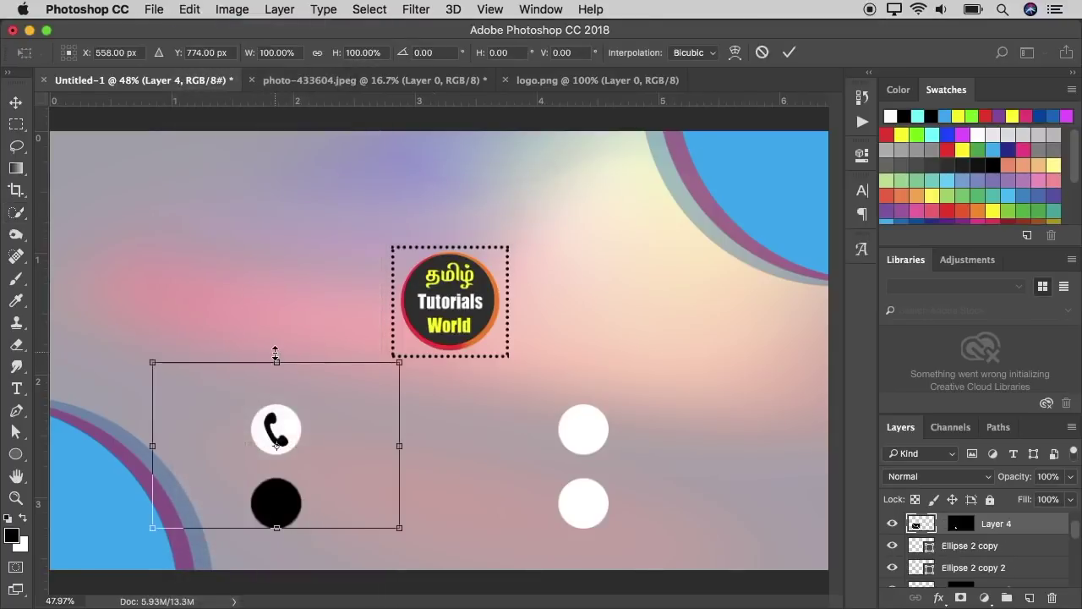
pyautogui.moveTo(152, 357)
pyautogui.mouseDown()
pyautogui.moveTo(229, 411)
pyautogui.moveTo(252, 484)
pyautogui.moveTo(269, 492)
pyautogui.mouseUp()
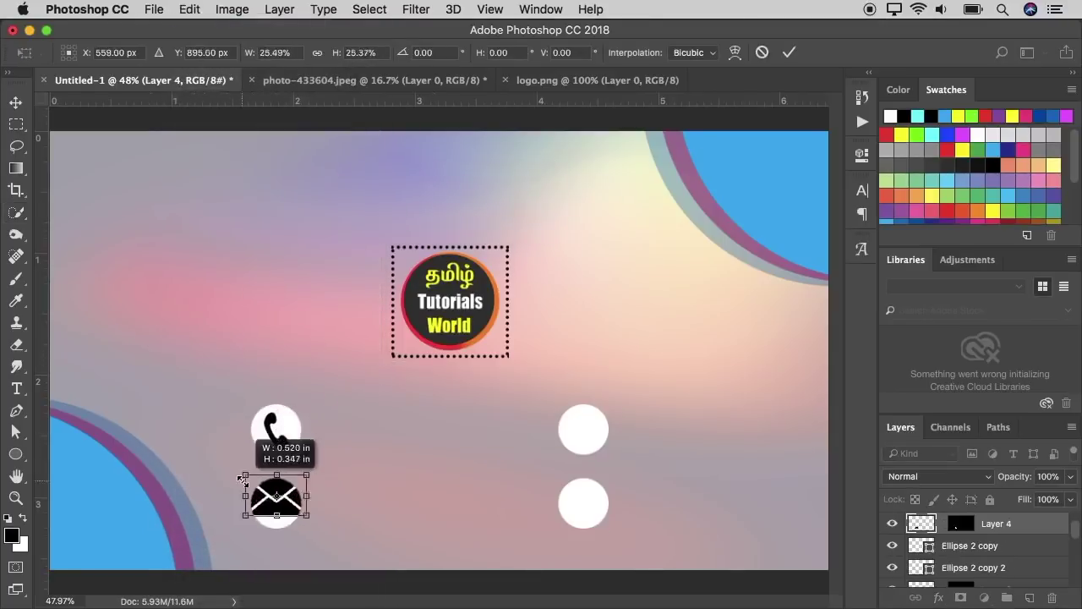
pyautogui.press('Return')
pyautogui.click(15, 102)
pyautogui.hotkey('ctrl', 't')
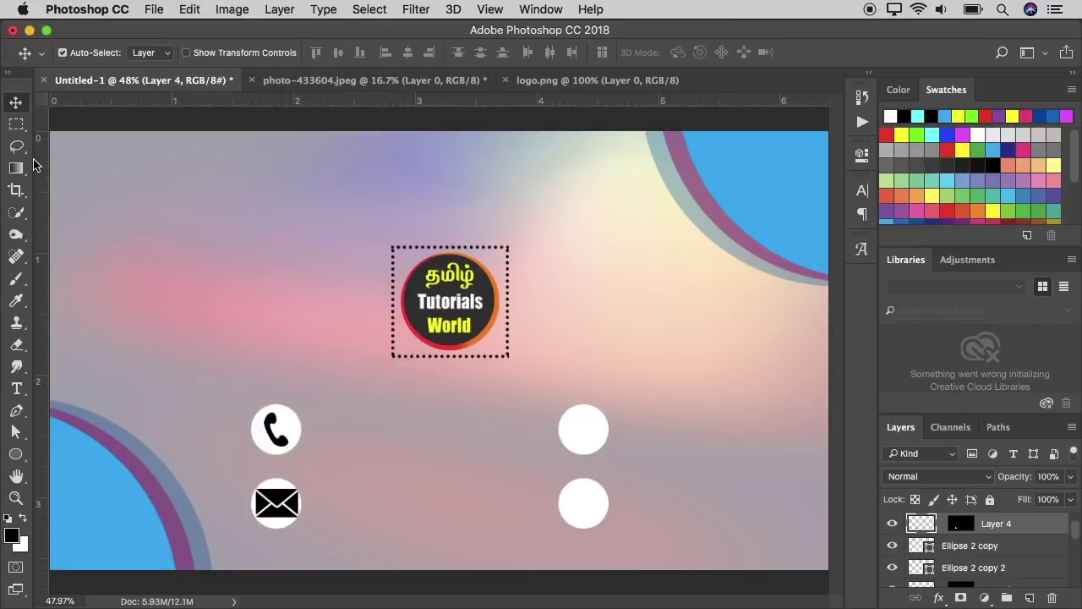
pyautogui.moveTo(260, 495); pyautogui.dragTo(272, 498)
pyautogui.press('Return')
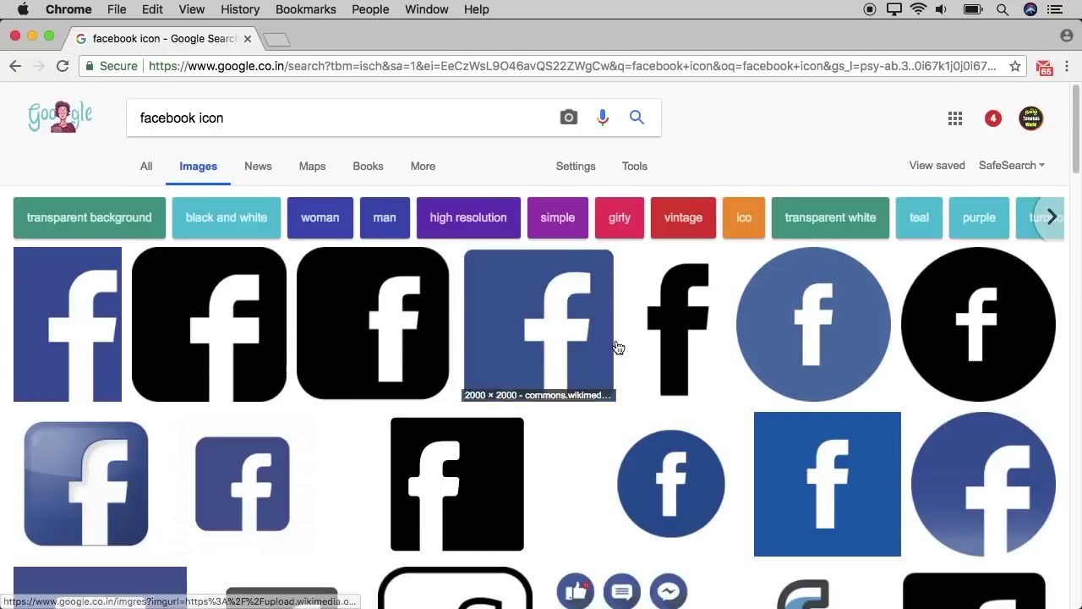
# Preview the black Facebook f image and bring up its copy options.
pyautogui.click(677, 339)
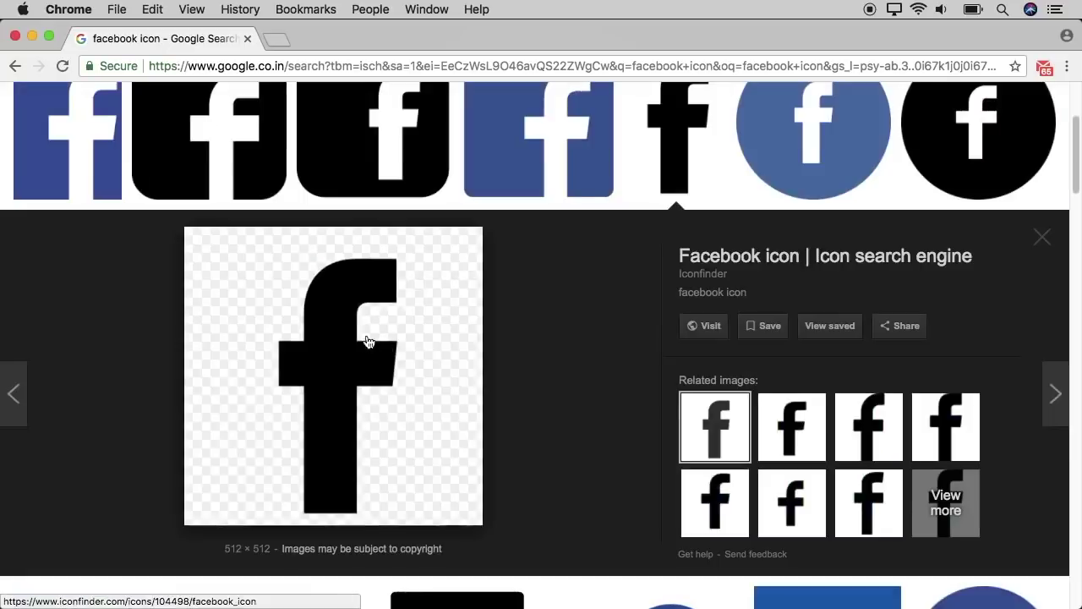
pyautogui.rightClick(358, 333)
pyautogui.press('Return')
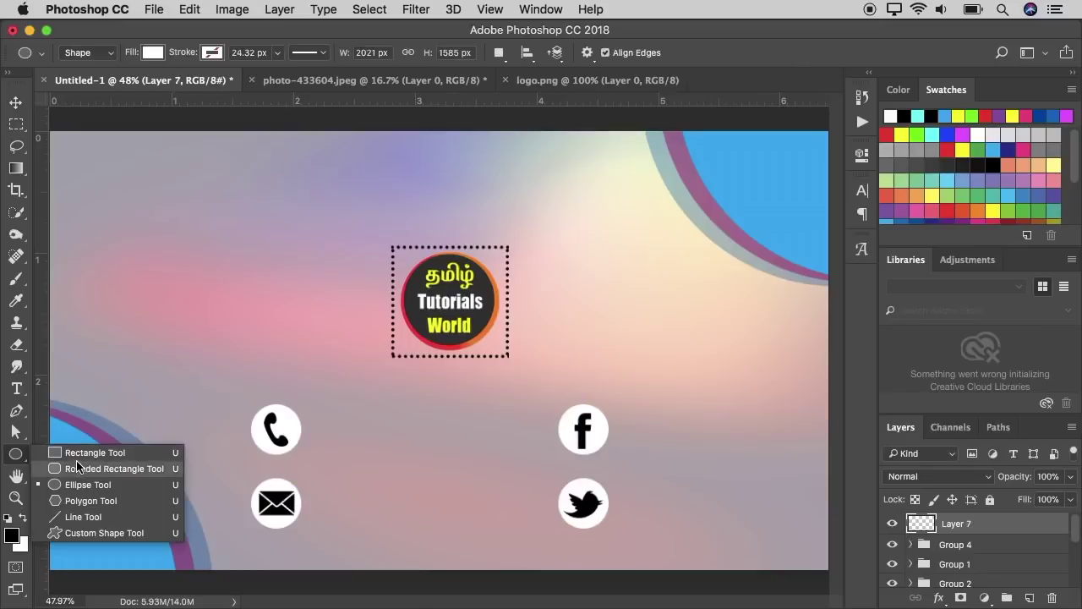
# Draw a yellow bar with 35 px rounded corners between the phone and Facebook circles.
pyautogui.click(93, 455)
pyautogui.moveTo(316, 418); pyautogui.dragTo(488, 446)
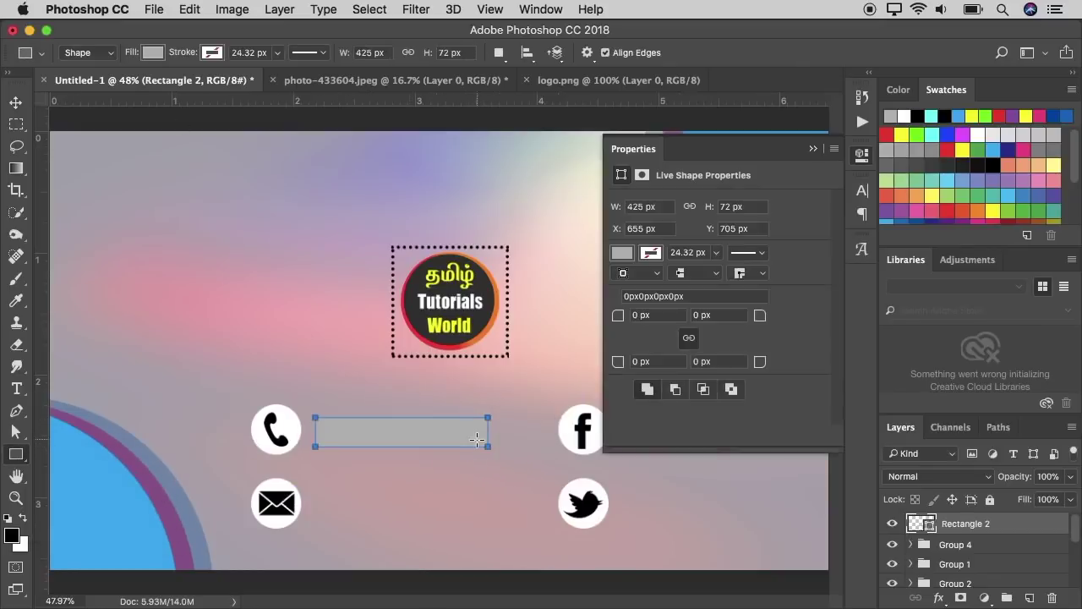
pyautogui.click(645, 315)
pyautogui.write('35')
pyautogui.press('Return')
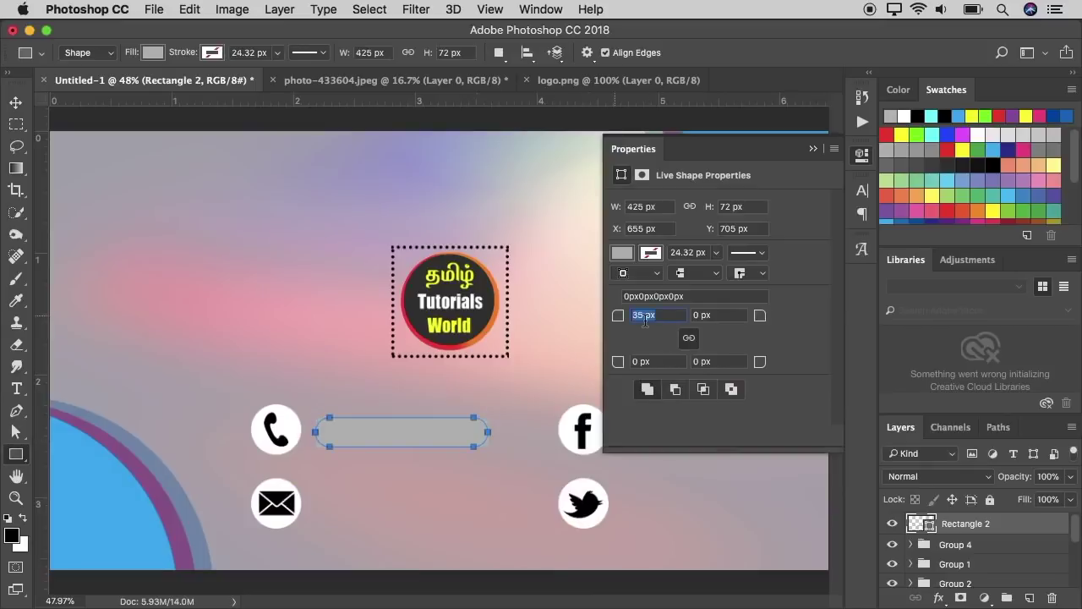
pyautogui.click(621, 253)
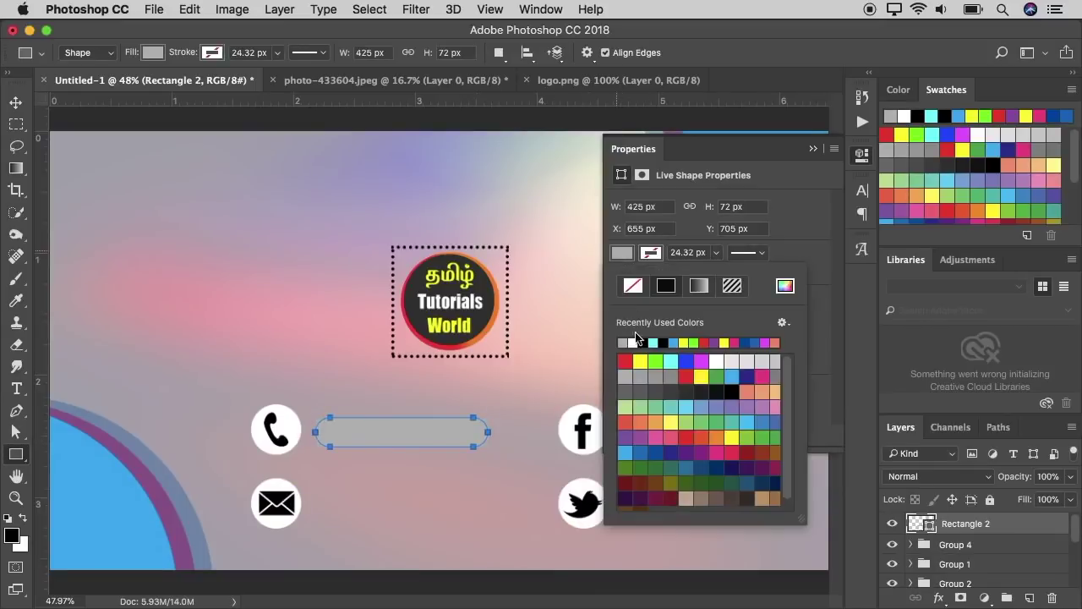
pyautogui.click(673, 422)
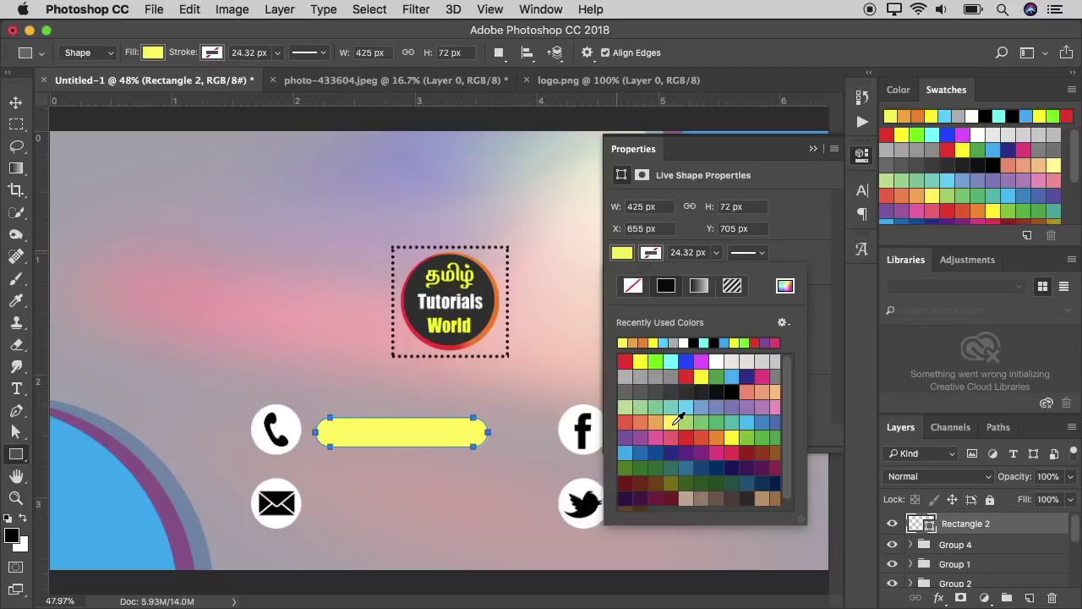
pyautogui.click(812, 150)
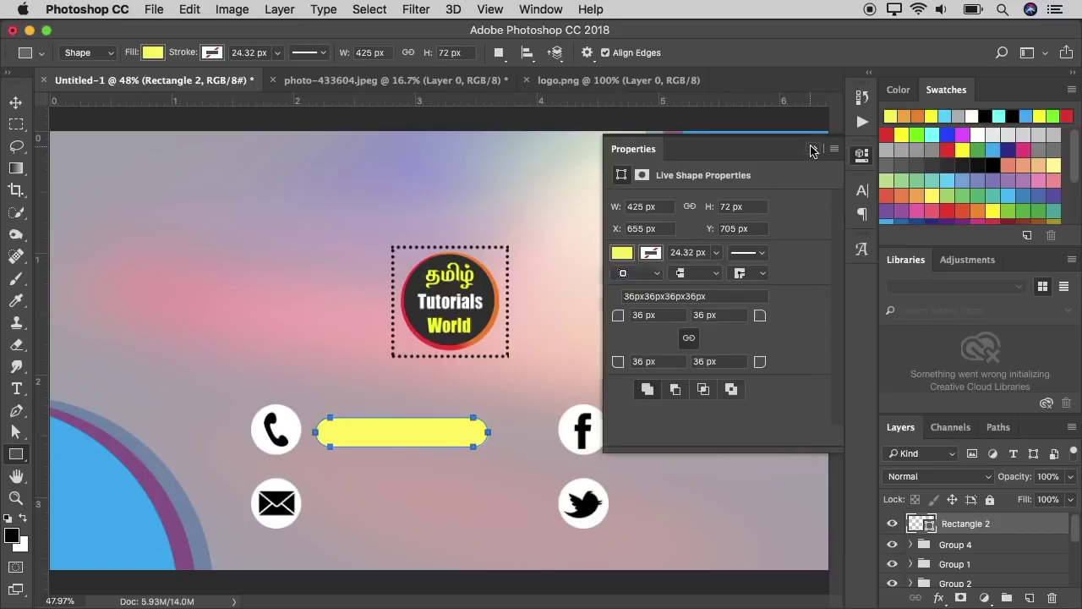
# Nudge the yellow bar left and up and widen it slightly.
pyautogui.click(812, 150)
pyautogui.press('v')
pyautogui.hotkey('shift', 'Left')
pyautogui.hotkey('shift', 'Left')
pyautogui.hotkey('shift', 'Left')
pyautogui.hotkey('shift', 'Up')
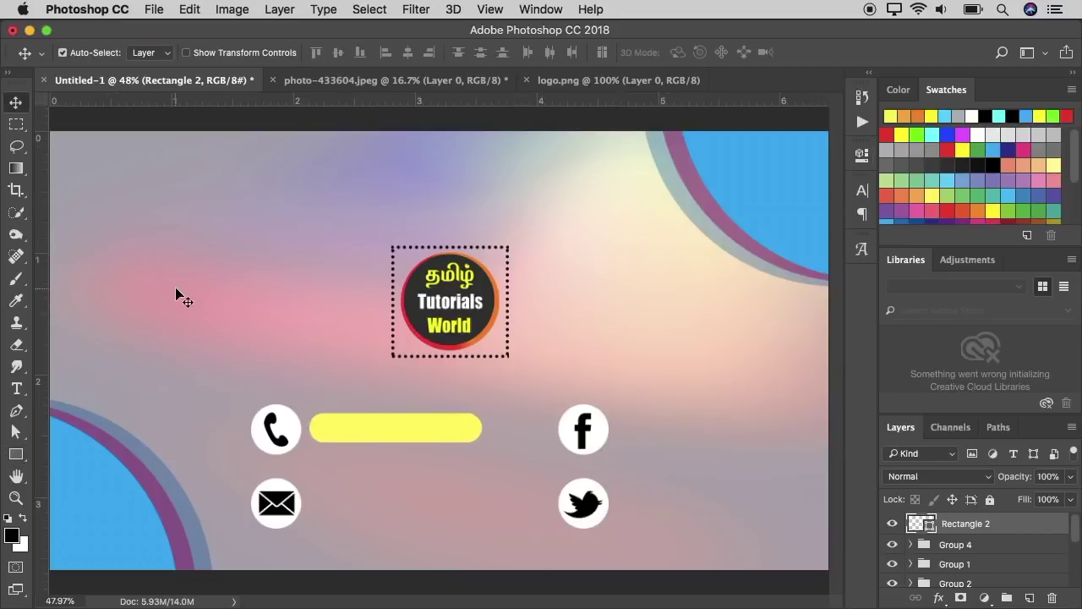
pyautogui.hotkey('ctrl', 't')
pyautogui.moveTo(476, 429); pyautogui.dragTo(484, 428)
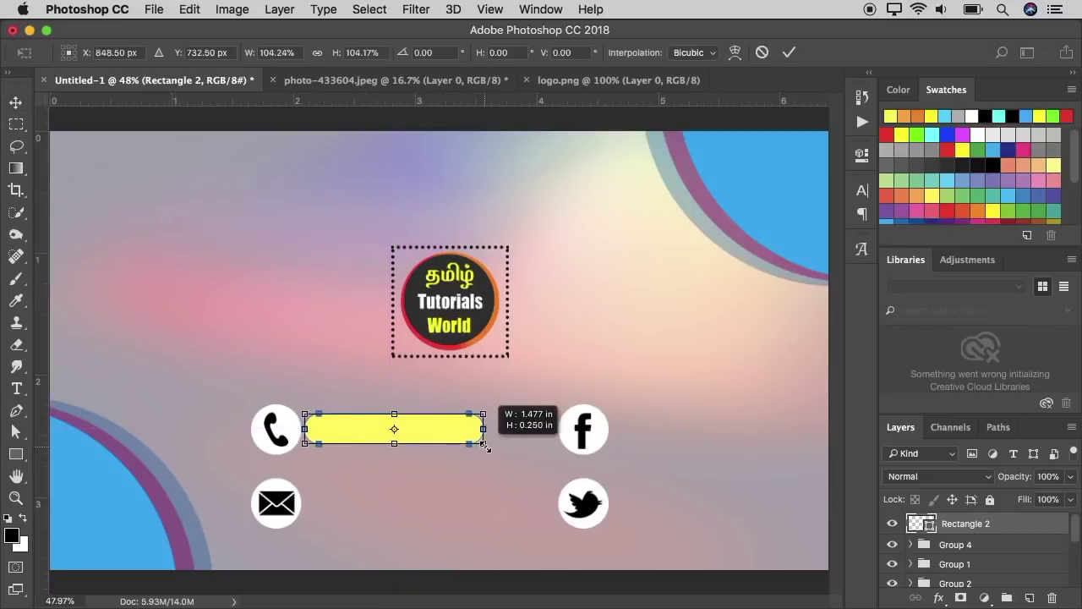
pyautogui.press('Return')
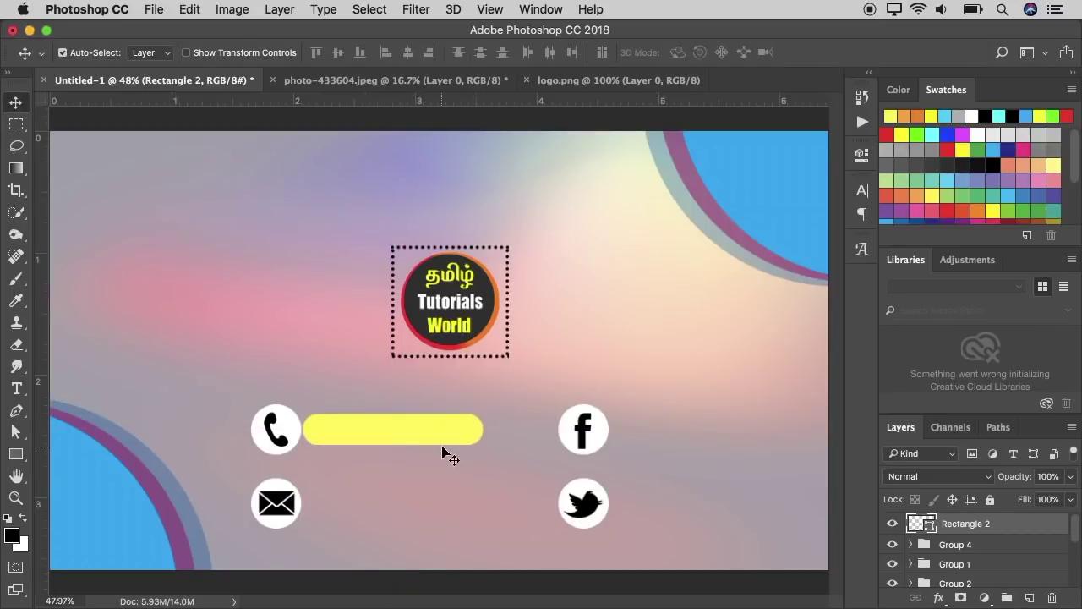
# Copy the yellow bar beside the envelope icon and raise the logo slightly.
pyautogui.moveTo(407, 433)
pyautogui.keyDown('alt'); pyautogui.mouseDown()
pyautogui.moveTo(409, 508)
pyautogui.moveTo(676, 522)
pyautogui.mouseUp(); pyautogui.keyUp('alt')
pyautogui.rightClick(422, 433)
pyautogui.keyDown('shift'); pyautogui.click(465, 439); pyautogui.keyUp('shift')
pyautogui.moveTo(469, 298); pyautogui.dragTo(470, 271)
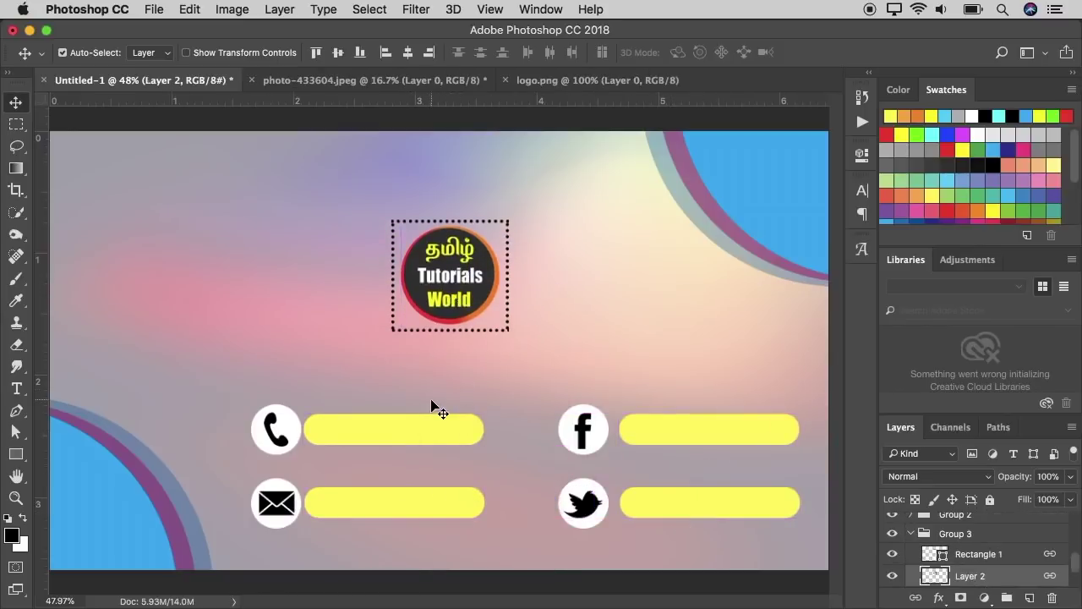
pyautogui.click(655, 438)
# Add the phone number text on a new layer and size it inside the phone bar.
pyautogui.click(964, 577)
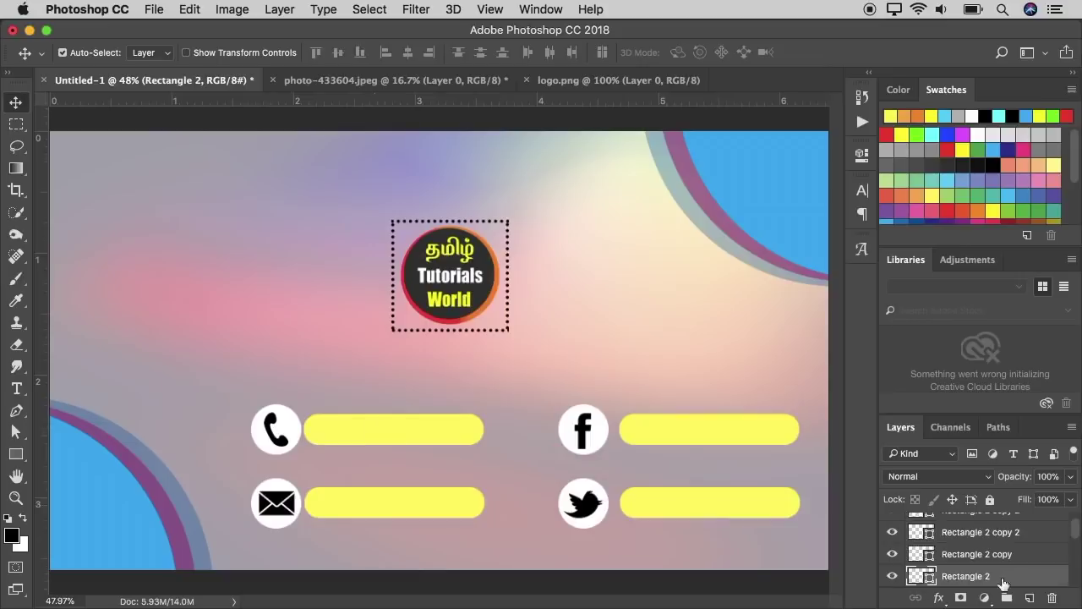
pyautogui.click(1029, 597)
pyautogui.press('t')
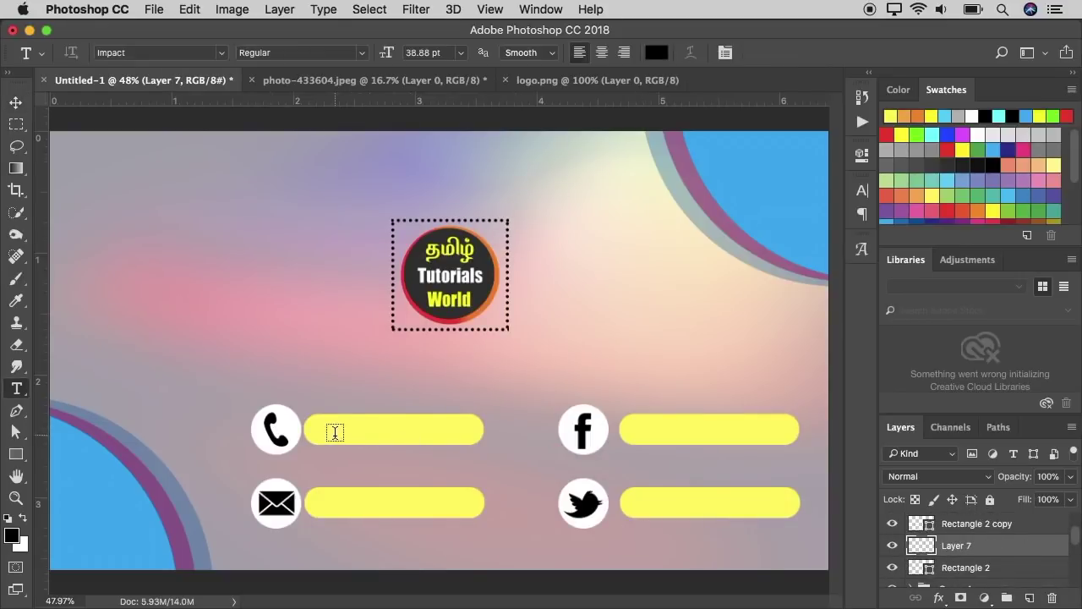
pyautogui.click(335, 432)
pyautogui.write('1234567890')
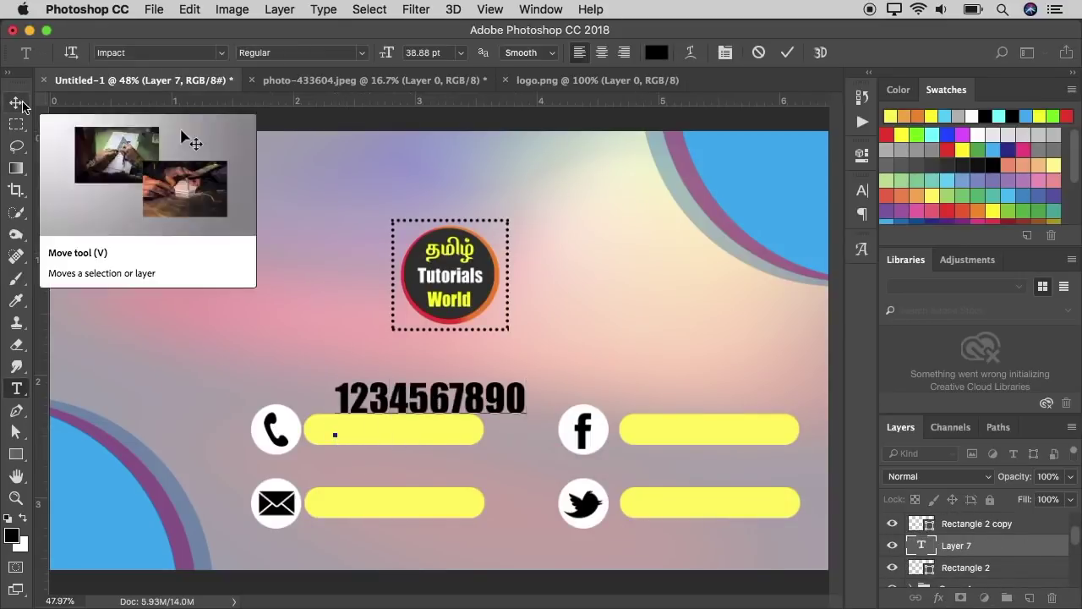
pyautogui.click(16, 102)
pyautogui.hotkey('ctrl', 't')
pyautogui.moveTo(527, 414)
pyautogui.mouseDown()
pyautogui.moveTo(514, 394)
pyautogui.moveTo(493, 392)
pyautogui.mouseUp()
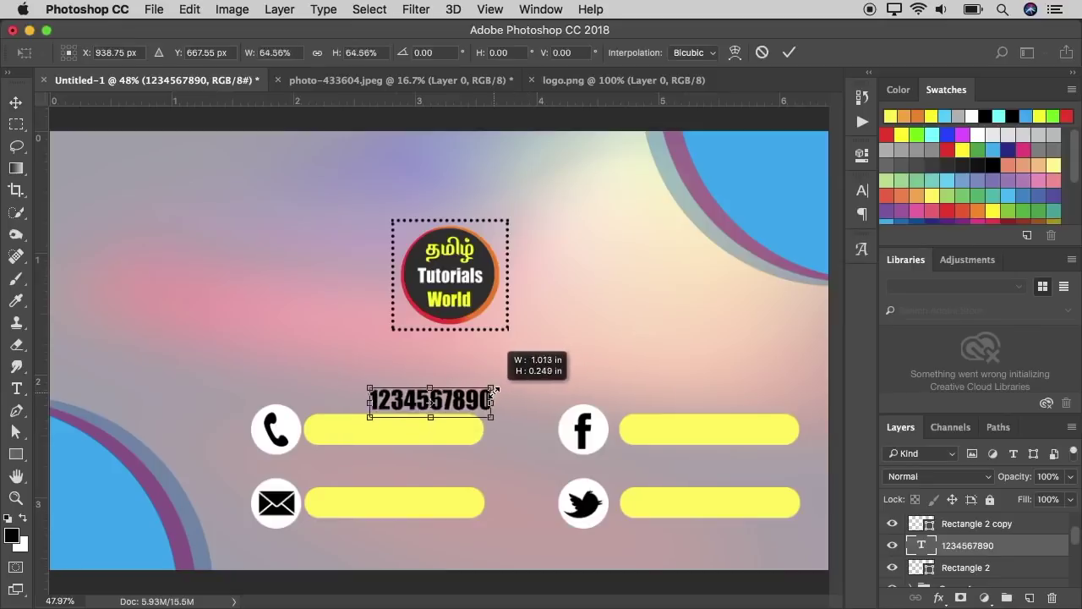
pyautogui.moveTo(442, 418); pyautogui.dragTo(402, 446)
pyautogui.press('Return')
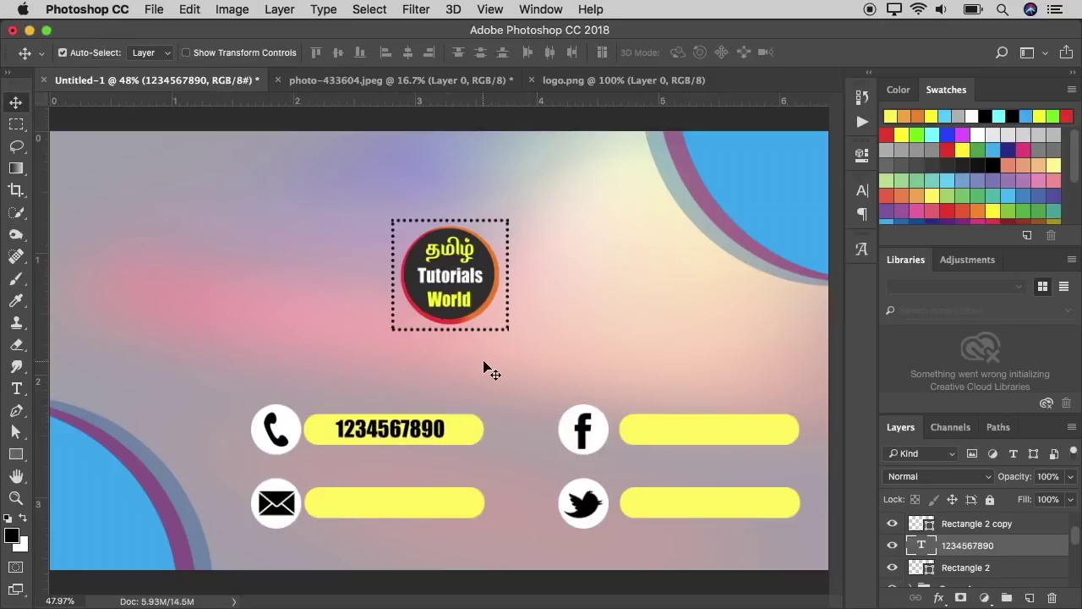
pyautogui.press('Right')
pyautogui.press('Right')
pyautogui.press('Right')
pyautogui.press('Down')
pyautogui.press('Down')
# Copy the text down to the email bar and retype it as 'Email ID'.
pyautogui.moveTo(394, 432); pyautogui.dragTo(402, 473)
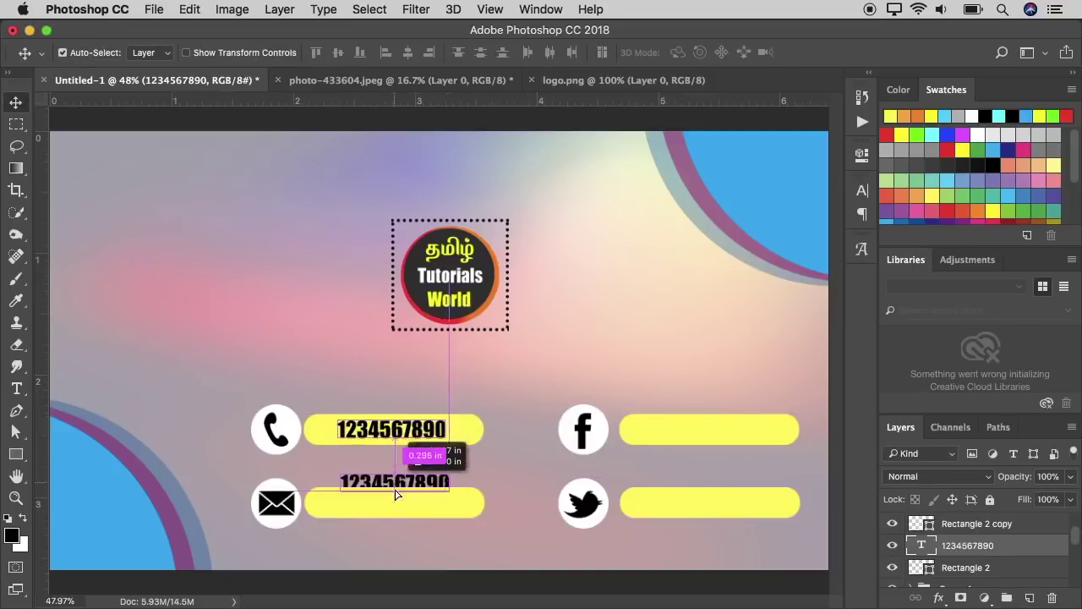
pyautogui.hotkey('ctrl', ']')
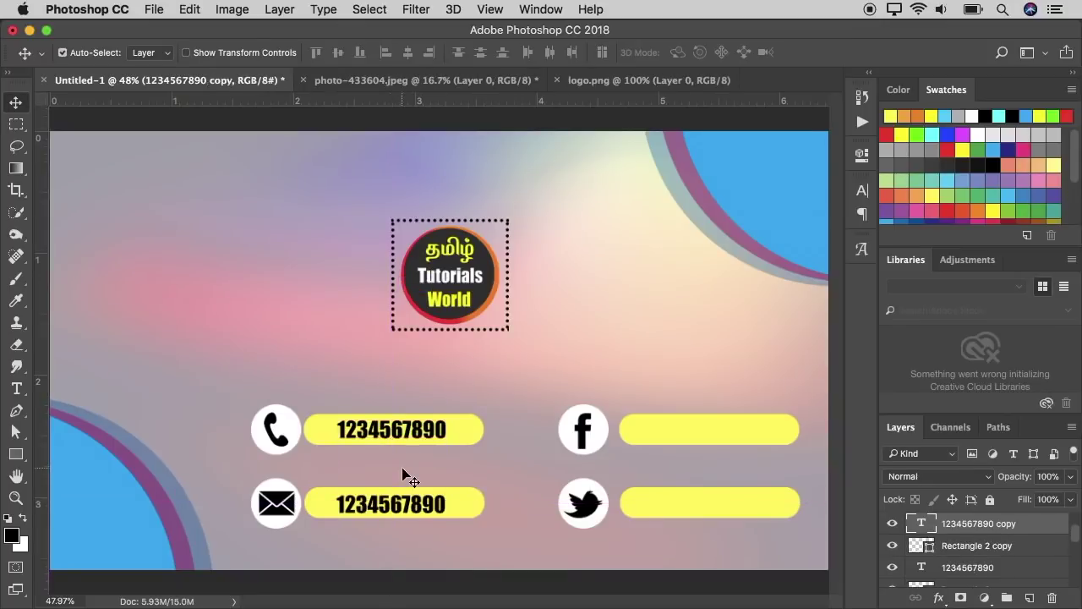
pyautogui.doubleClick(376, 505)
pyautogui.write('Email ID')
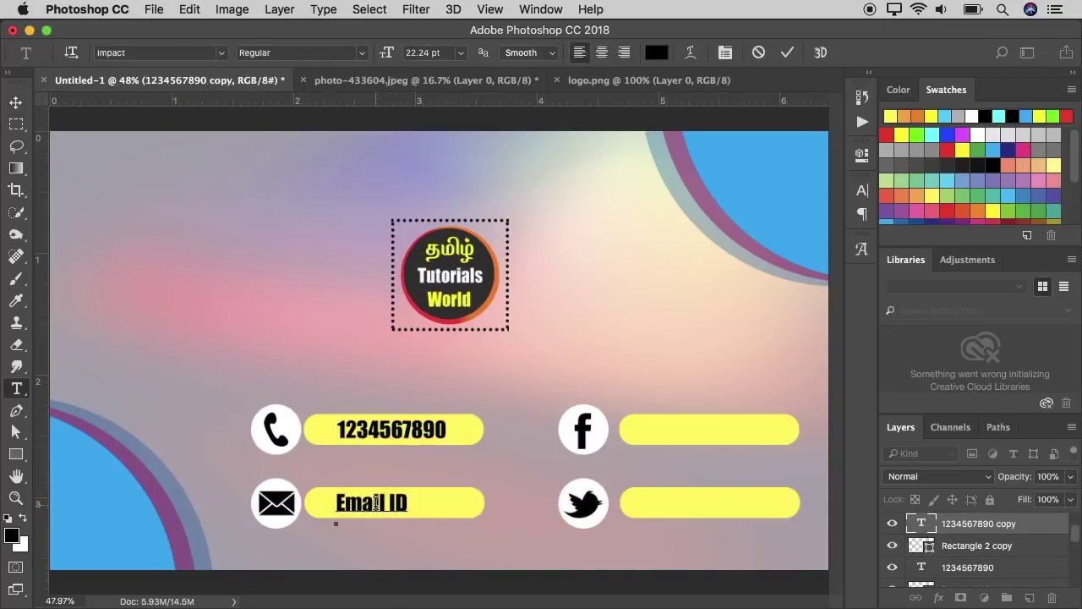
pyautogui.click(15, 101)
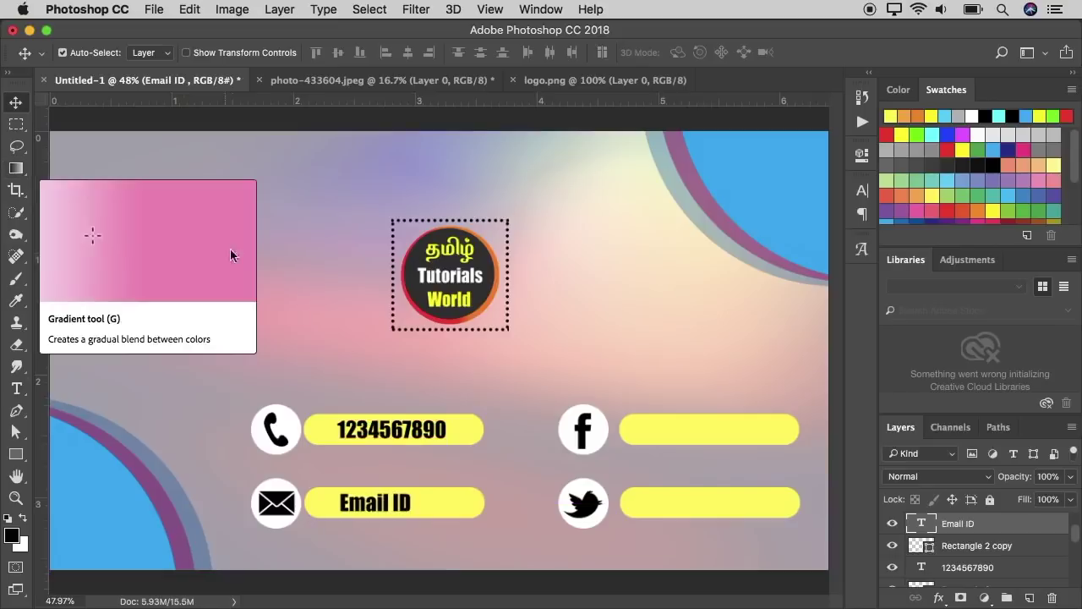
pyautogui.hotkey('shift', 'Right')
pyautogui.hotkey('shift', 'Right')
pyautogui.hotkey('shift', 'Right')
pyautogui.hotkey('shift', 'Right')
pyautogui.hotkey('shift', 'Right')
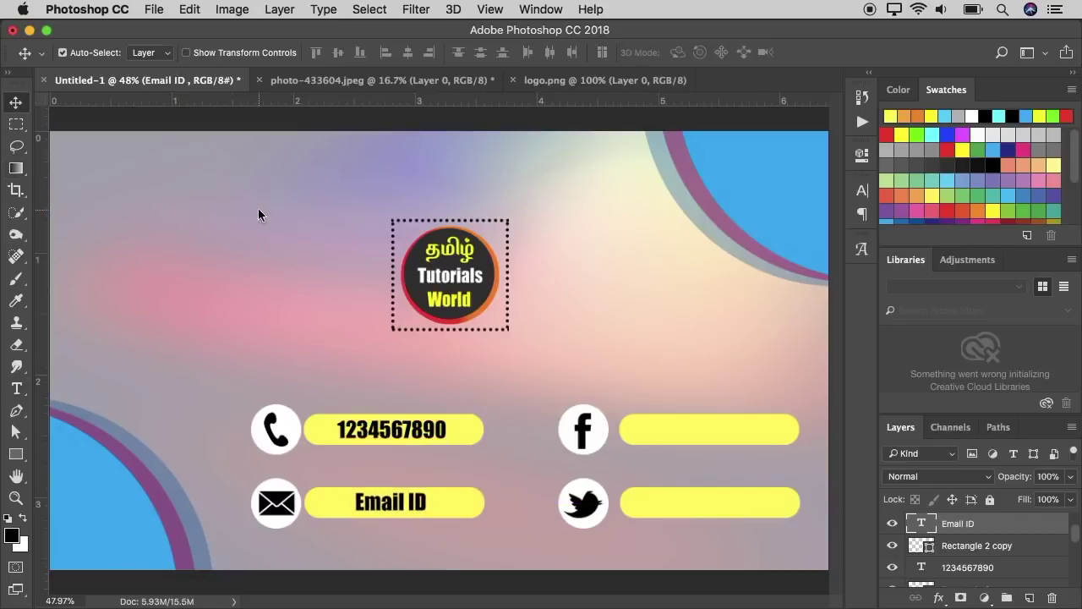
# Copy the text into the Twitter bar, change it to the Twitter handle, and centre it.
pyautogui.moveTo(389, 502); pyautogui.dragTo(710, 502)
pyautogui.doubleClick(703, 502)
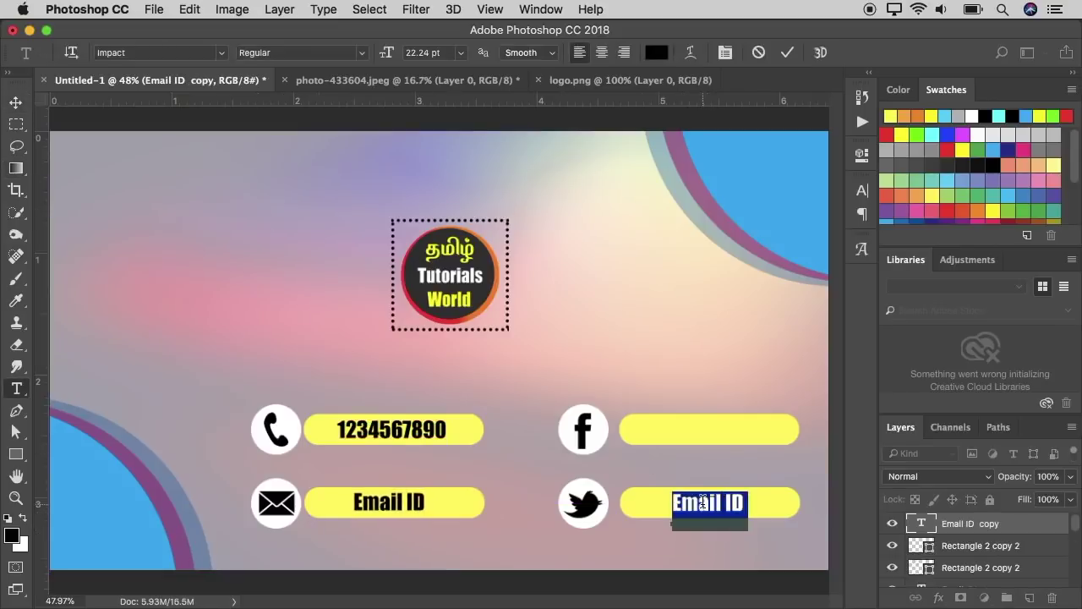
pyautogui.write('@Ganeshwap')
pyautogui.hotkey('ctrl', 'Return')
pyautogui.press('v')
pyautogui.hotkey('shift', 'Left')
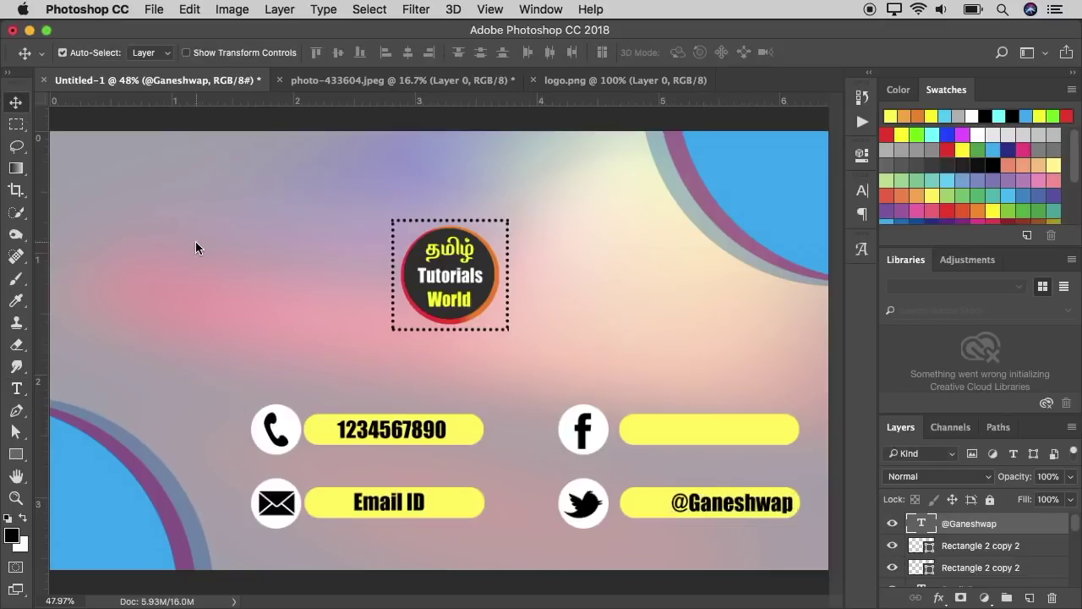
pyautogui.hotkey('shift', 'Left')
pyautogui.hotkey('shift', 'Left')
pyautogui.hotkey('shift', 'Left')
pyautogui.hotkey('shift', 'Left')
pyautogui.press('Left')
pyautogui.press('Left')
pyautogui.press('Left')
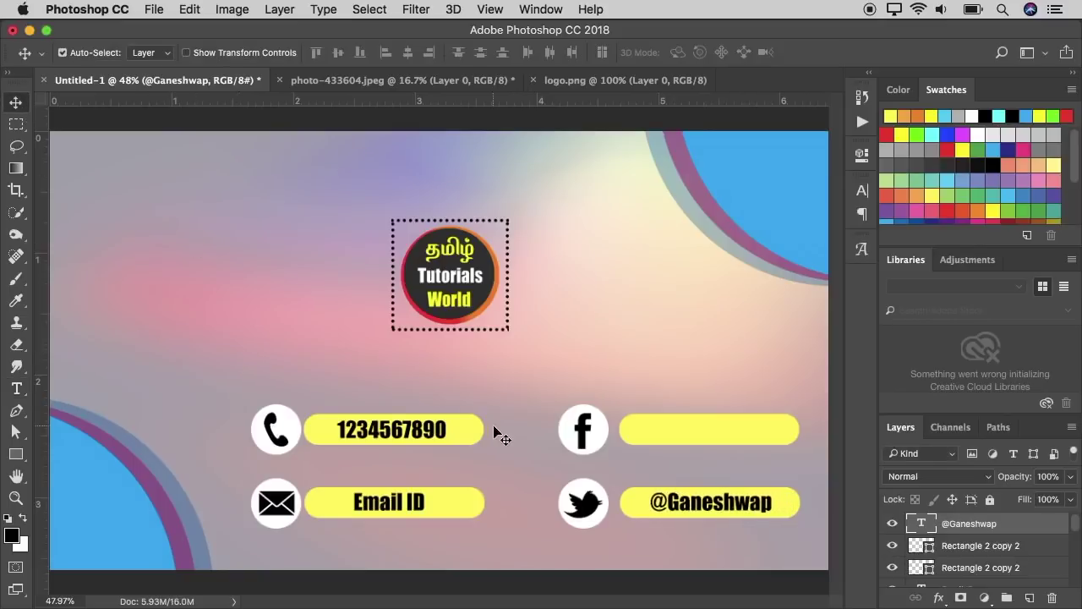
# Copy the text into the Facebook bar as 'Tamil Tutorials World' and shrink it to fit.
pyautogui.keyDown('alt'); pyautogui.moveTo(732, 505); pyautogui.dragTo(726, 430); pyautogui.keyUp('alt')
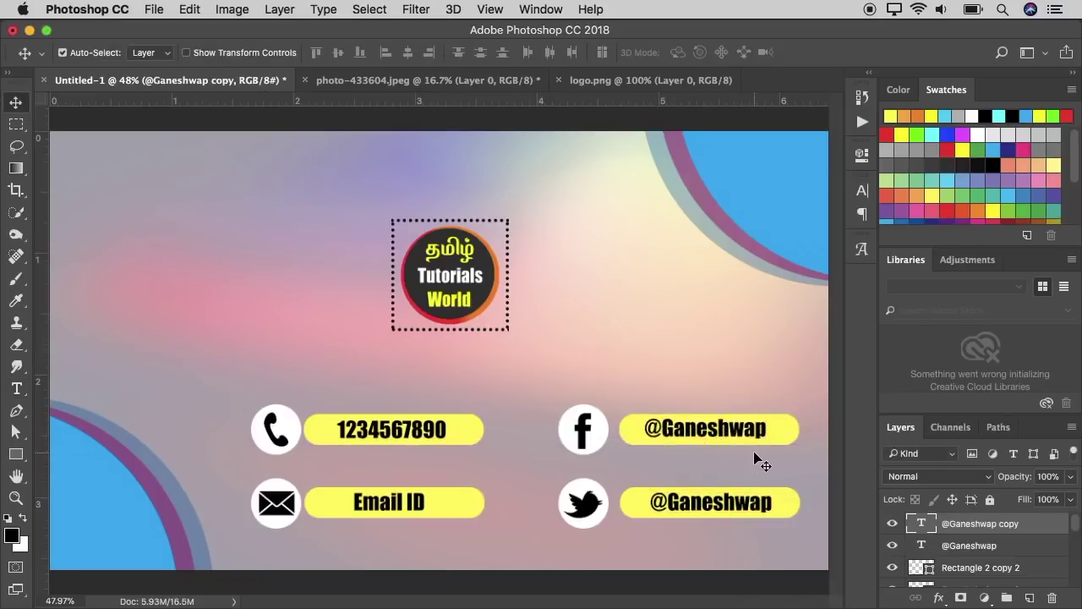
pyautogui.doubleClick(697, 428)
pyautogui.hotkey('ctrl', 'a')
pyautogui.write('T')
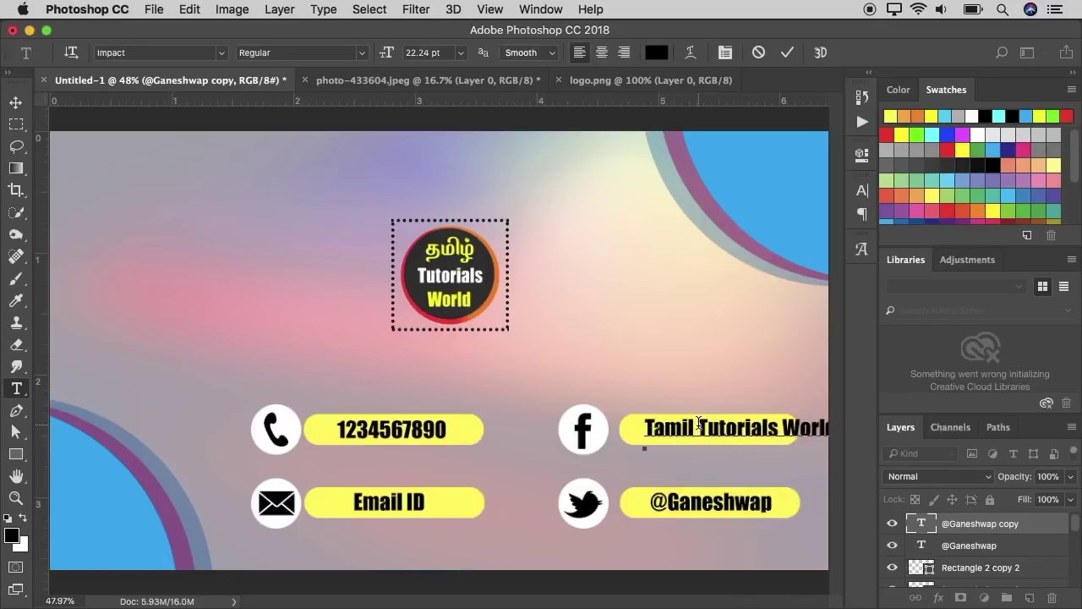
pyautogui.hotkey('ctrl', 'Return')
pyautogui.moveTo(643, 421); pyautogui.dragTo(645, 352)
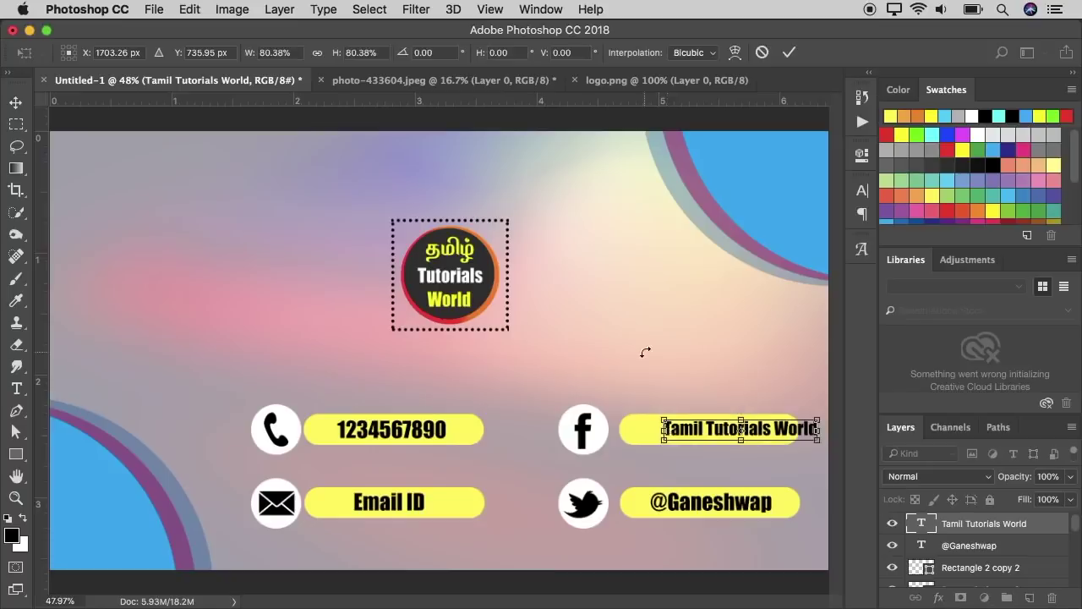
pyautogui.press('Return')
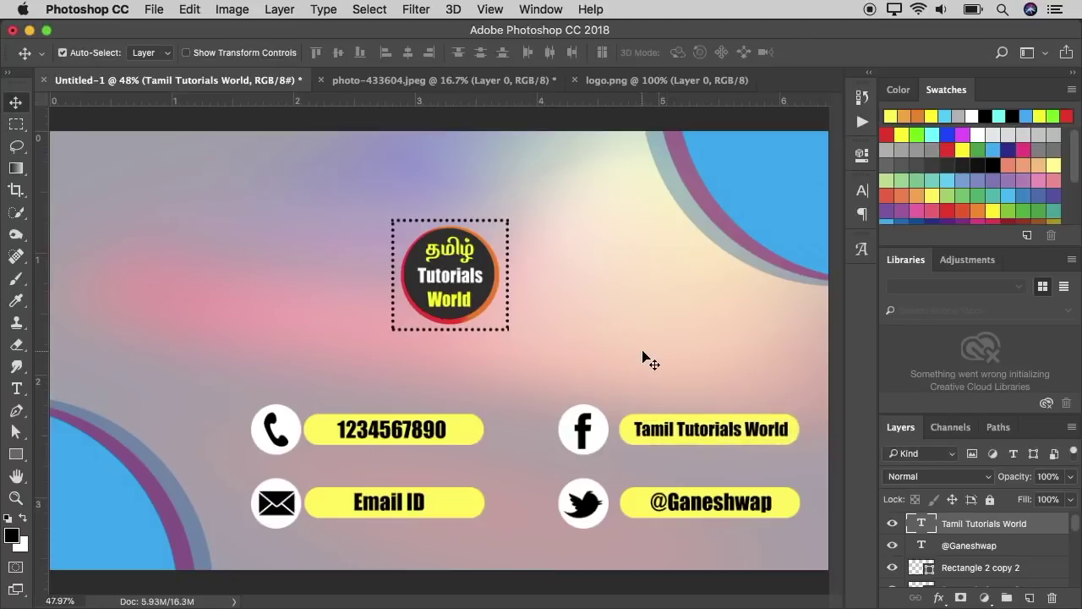
pyautogui.rightClick(457, 262)
# Shift the logo right and down, then draw a white circle at upper left beside it.
pyautogui.click(490, 273)
pyautogui.moveTo(457, 279); pyautogui.dragTo(520, 299)
pyautogui.click(15, 454)
pyautogui.rightClick(15, 454)
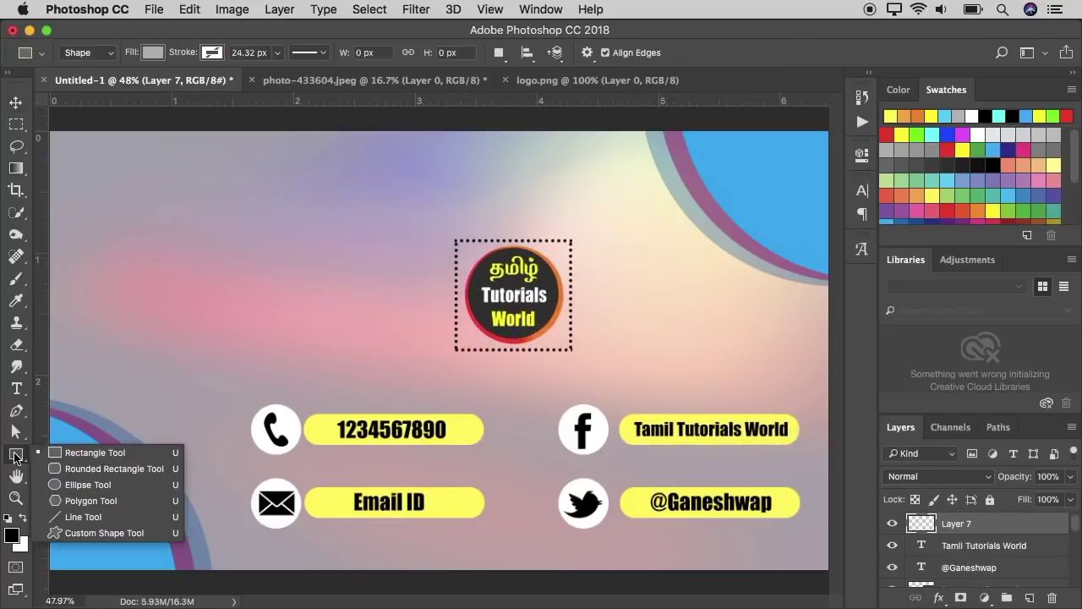
pyautogui.click(73, 469)
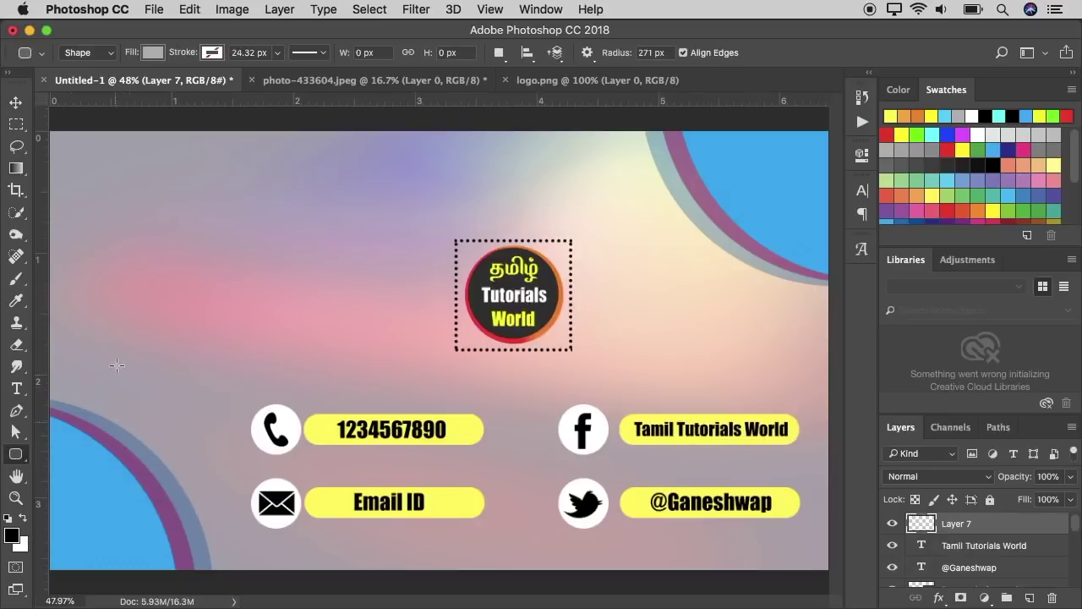
pyautogui.click(149, 54)
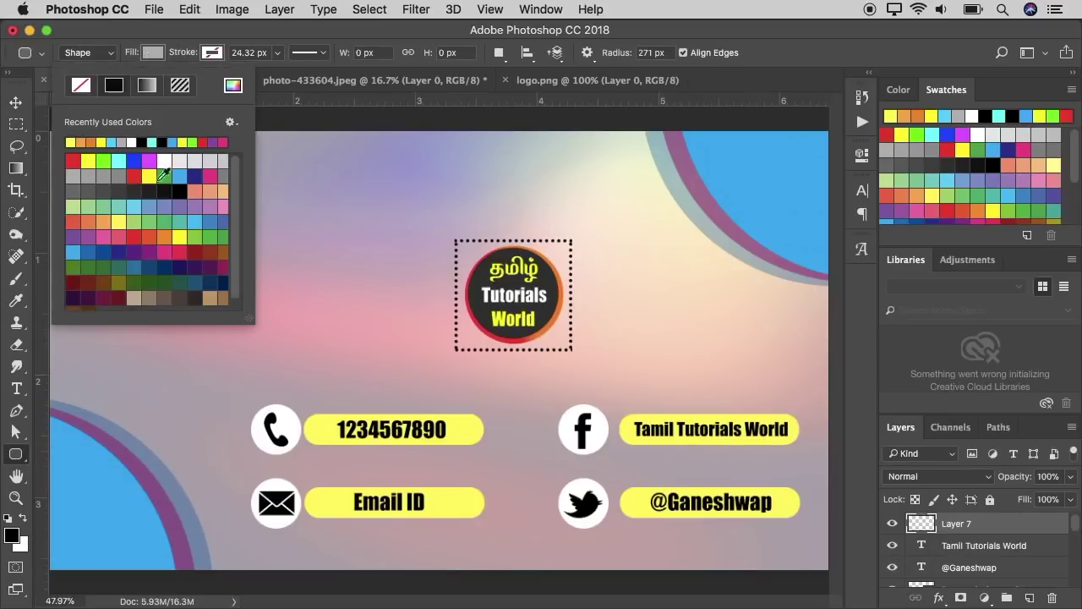
pyautogui.click(132, 142)
pyautogui.moveTo(125, 178); pyautogui.dragTo(274, 327)
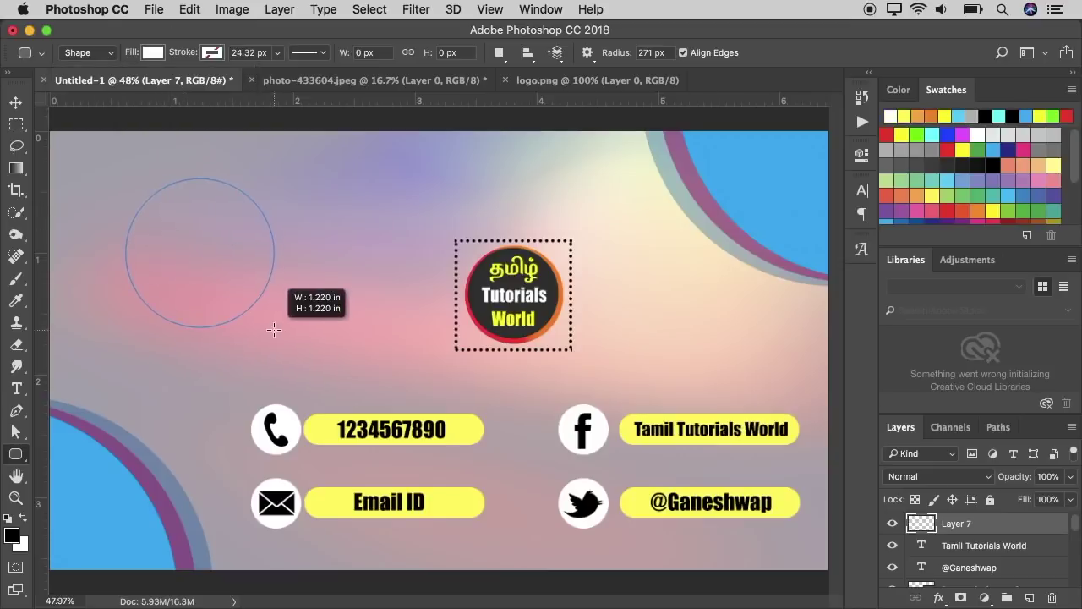
pyautogui.click(811, 151)
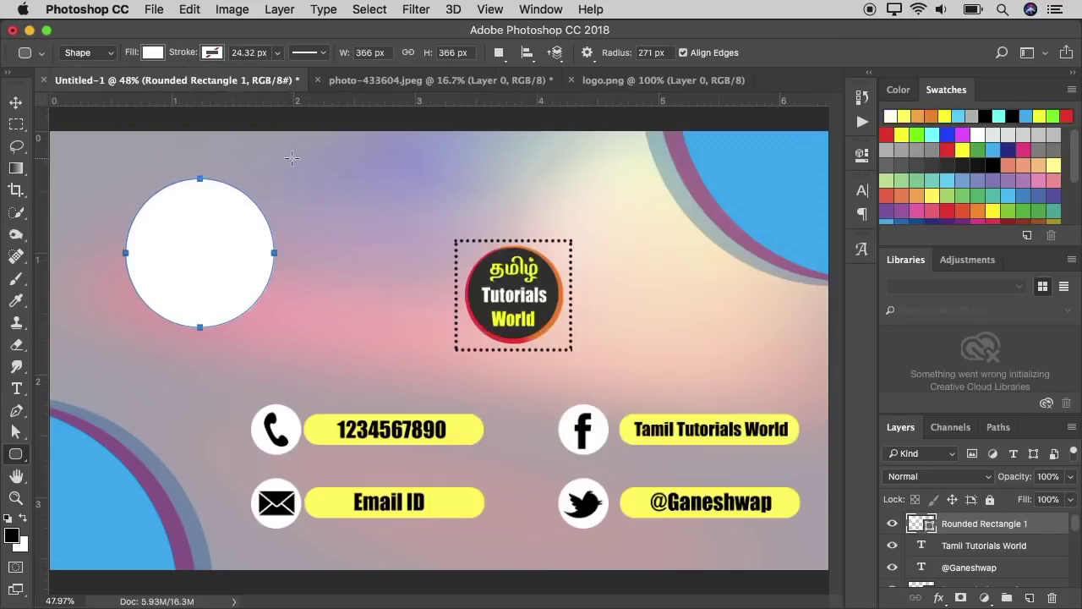
pyautogui.click(16, 103)
pyautogui.moveTo(150, 236); pyautogui.dragTo(328, 267)
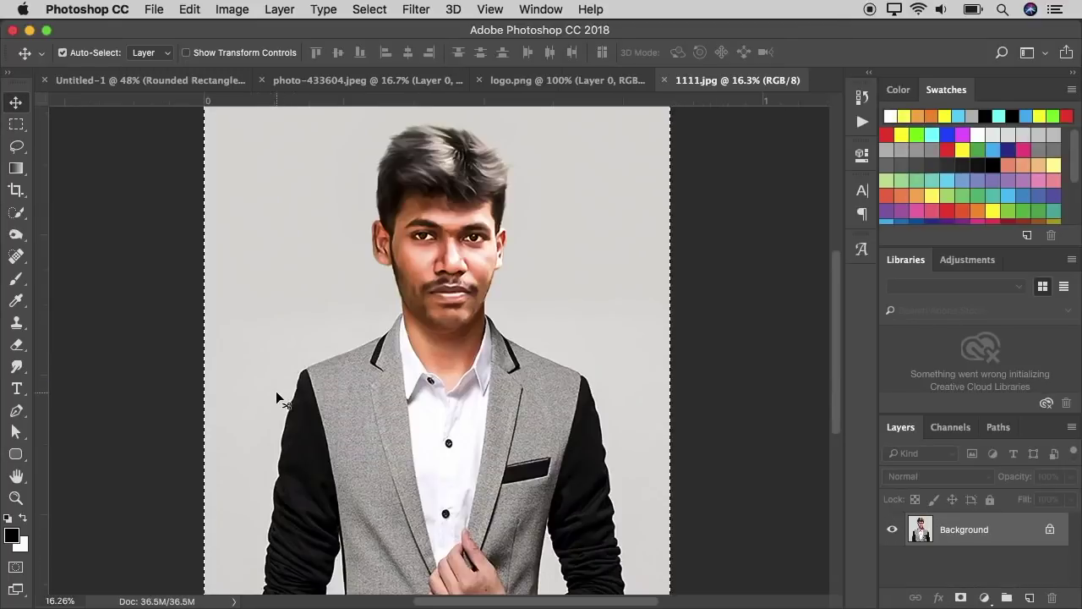
# Paste the man's portrait into the white circle and scale it down to fit.
pyautogui.click(120, 82)
pyautogui.click(189, 9)
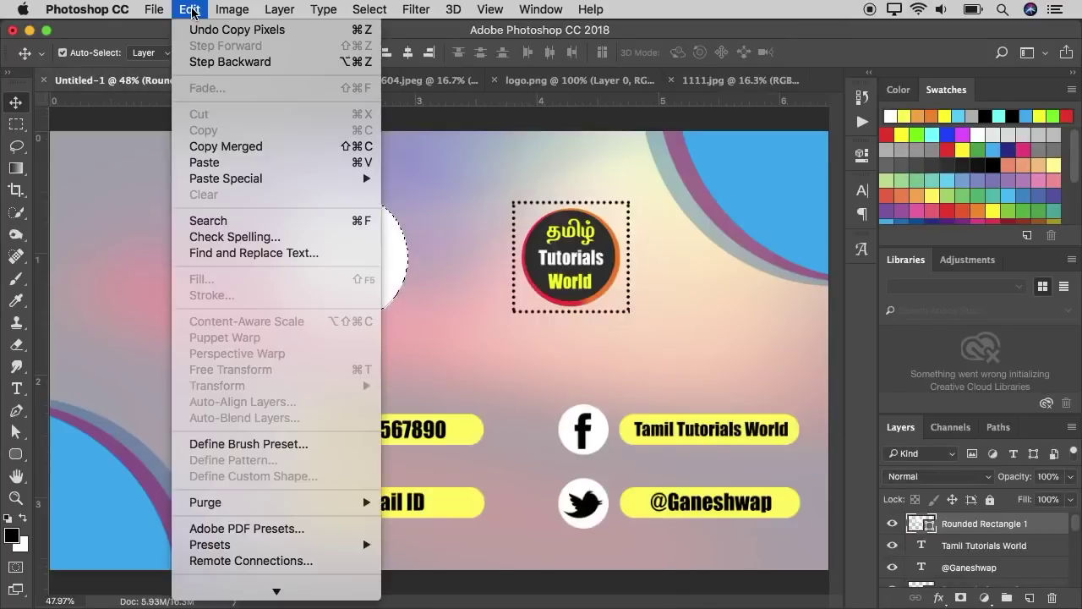
pyautogui.moveTo(226, 179)
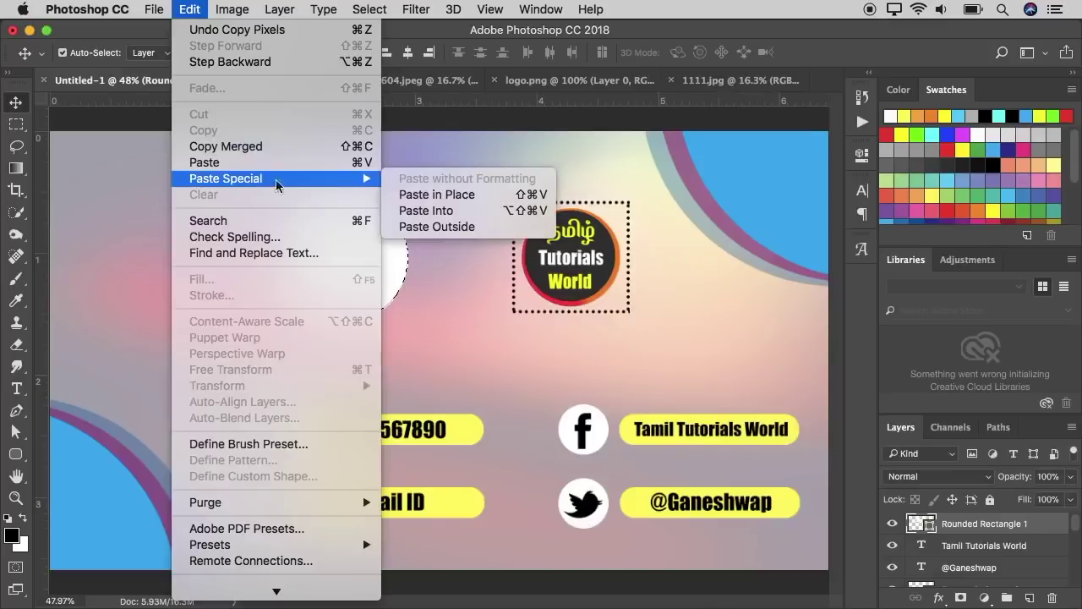
pyautogui.click(456, 214)
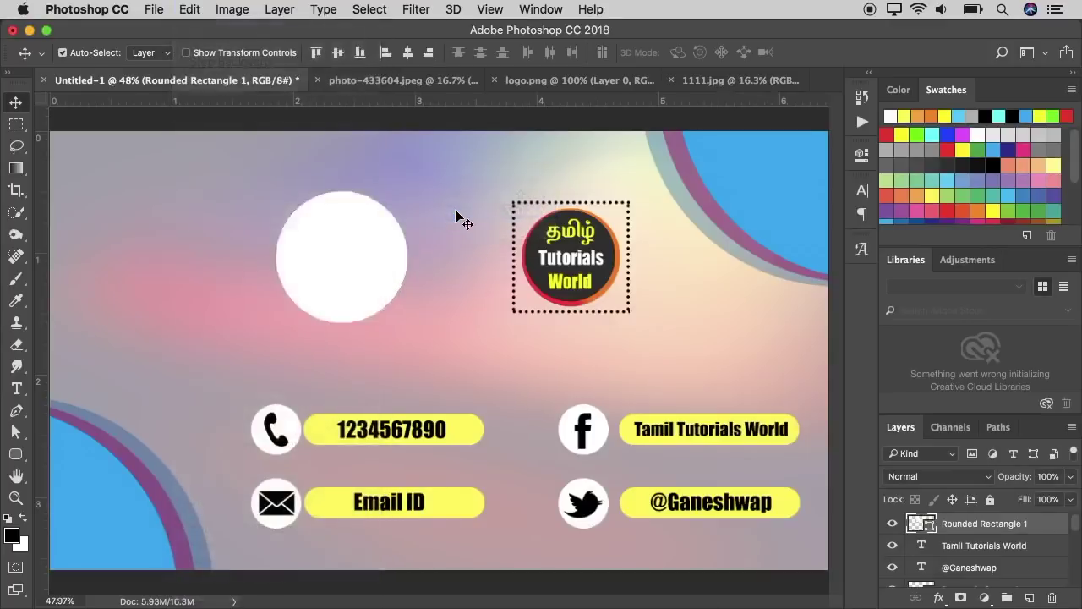
pyautogui.hotkey('ctrl', 't')
pyautogui.hotkey('ctrl', '-')
pyautogui.hotkey('ctrl', '-')
pyautogui.hotkey('ctrl', '-')
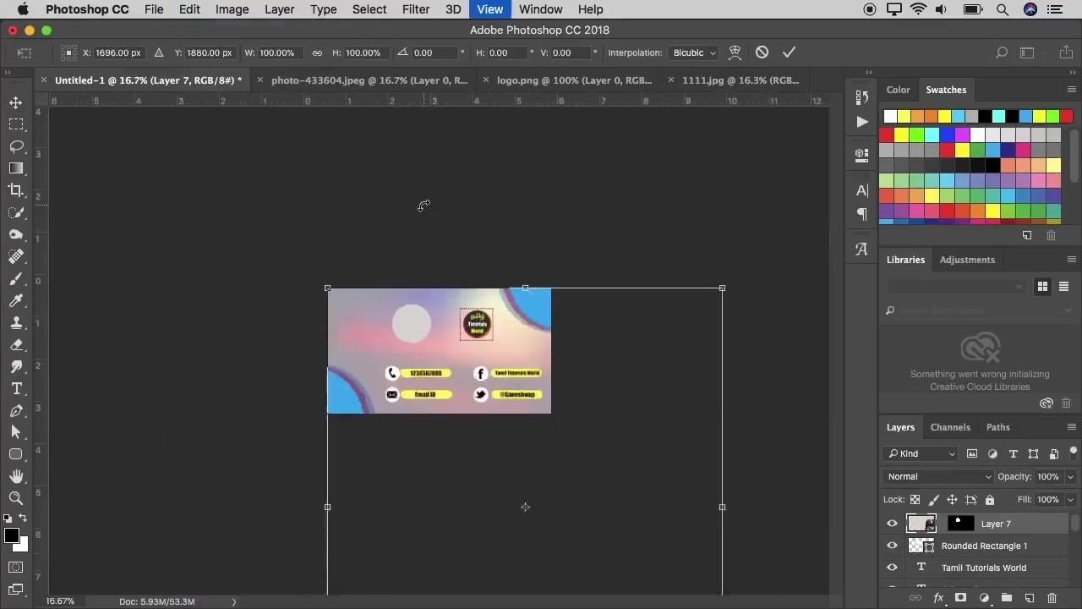
pyautogui.hotkey('ctrl', '-')
pyautogui.hotkey('ctrl', '-')
pyautogui.hotkey('ctrl', '-')
pyautogui.moveTo(492, 460); pyautogui.dragTo(441, 365)
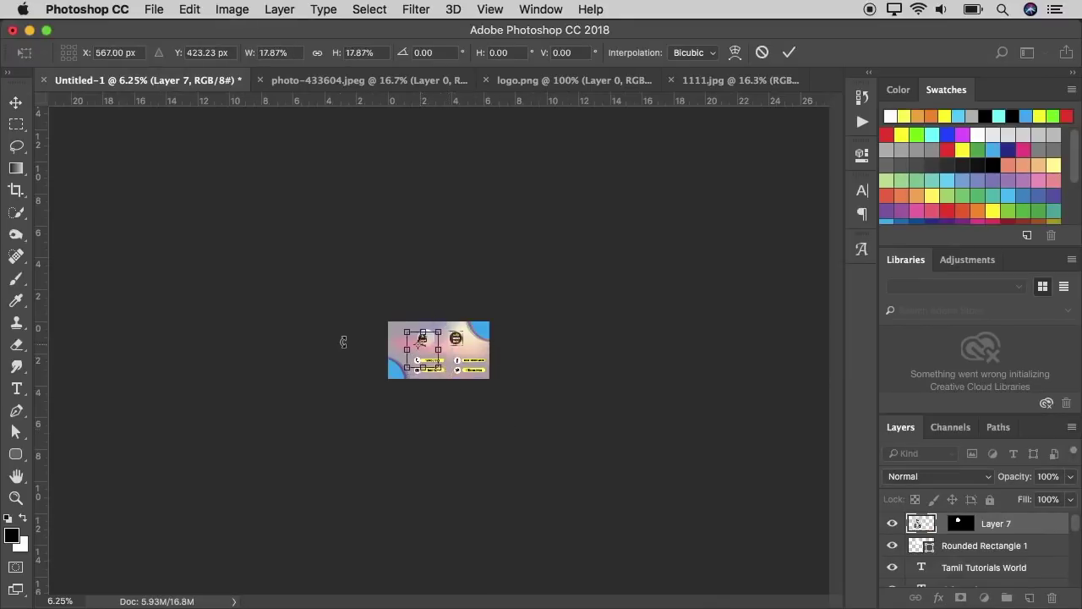
pyautogui.hotkey('ctrl', '+')
pyautogui.hotkey('ctrl', '+')
pyautogui.hotkey('ctrl', '+')
pyautogui.moveTo(460, 473)
pyautogui.mouseDown()
pyautogui.moveTo(423, 347)
pyautogui.moveTo(261, 205)
pyautogui.mouseUp()
pyautogui.press('Return')
# Shrink the portrait slightly more and place a yellow bar copy below it.
pyautogui.hotkey('ctrl', 't')
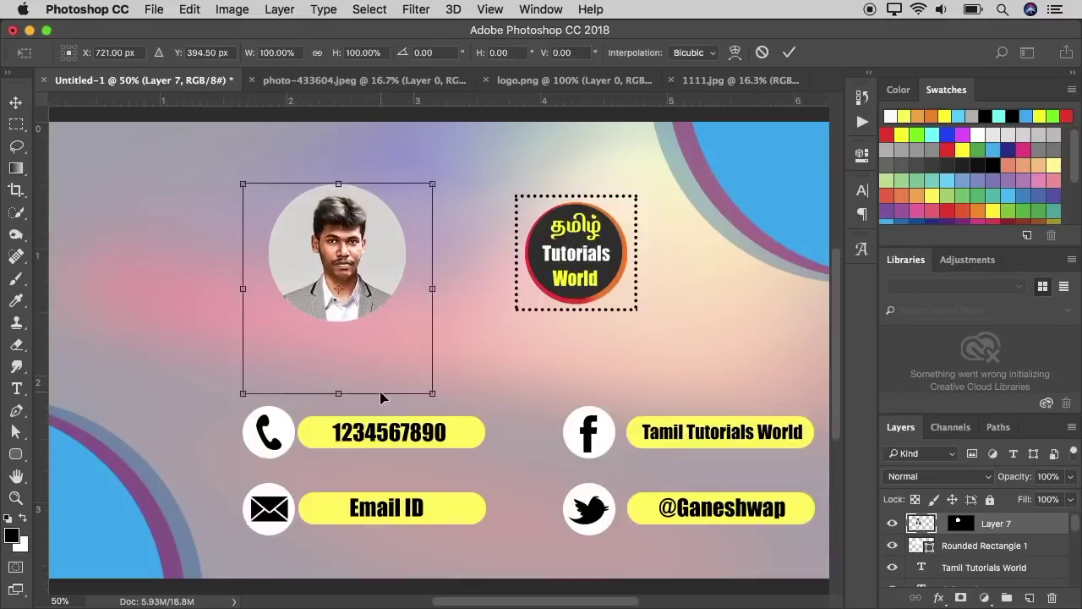
pyautogui.moveTo(430, 391); pyautogui.dragTo(397, 376)
pyautogui.press('Return')
pyautogui.hotkey('ctrl', 't')
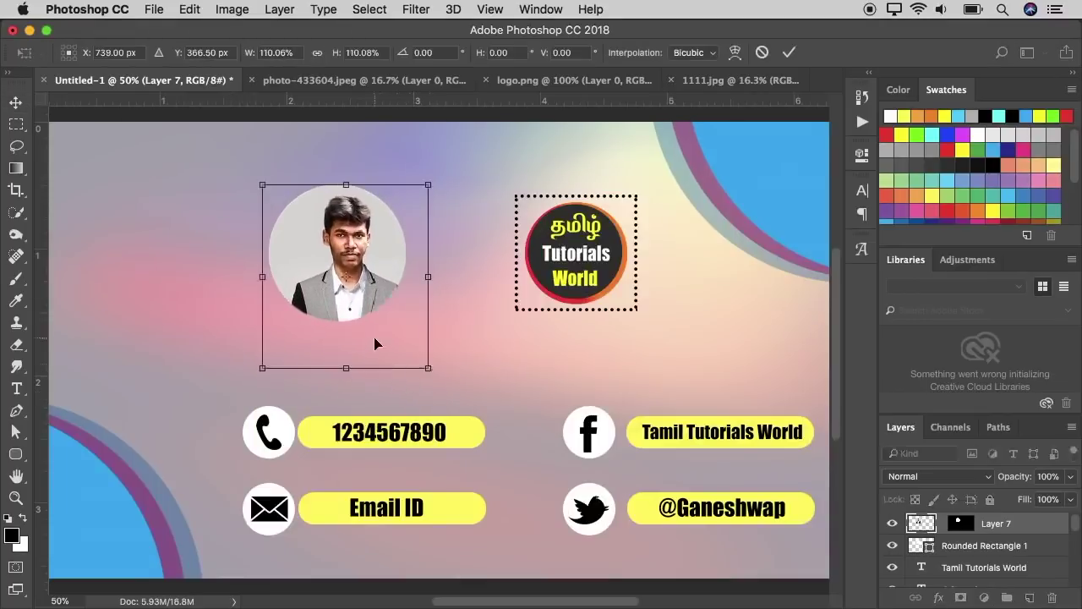
pyautogui.press('Return')
pyautogui.moveTo(458, 433)
pyautogui.mouseDown()
pyautogui.moveTo(429, 351)
pyautogui.moveTo(430, 367)
pyautogui.mouseUp()
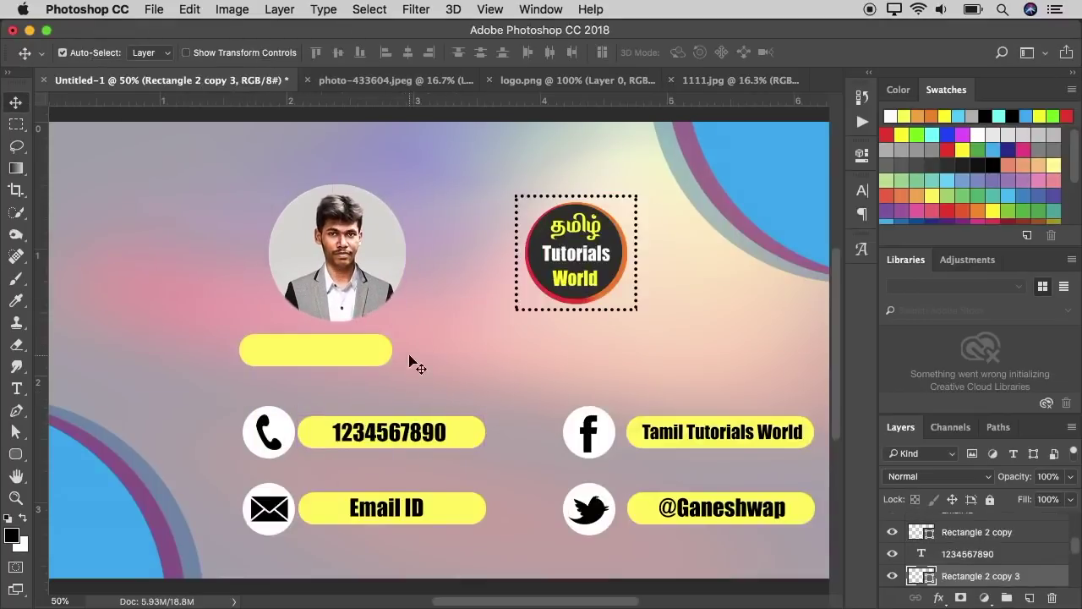
pyautogui.press('u')
pyautogui.click(153, 52)
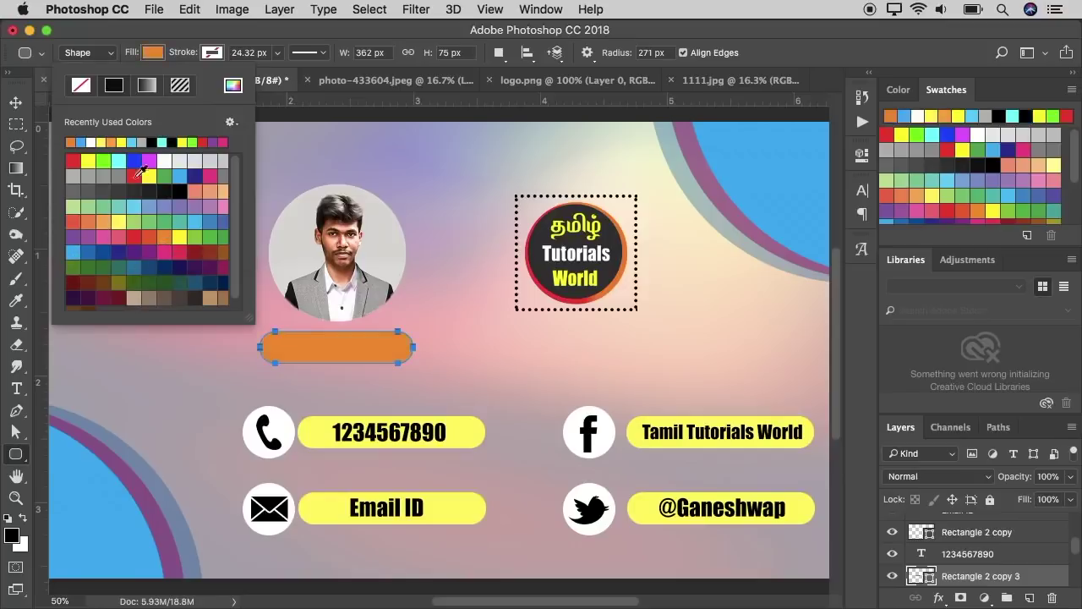
pyautogui.click(194, 282)
pyautogui.press('v')
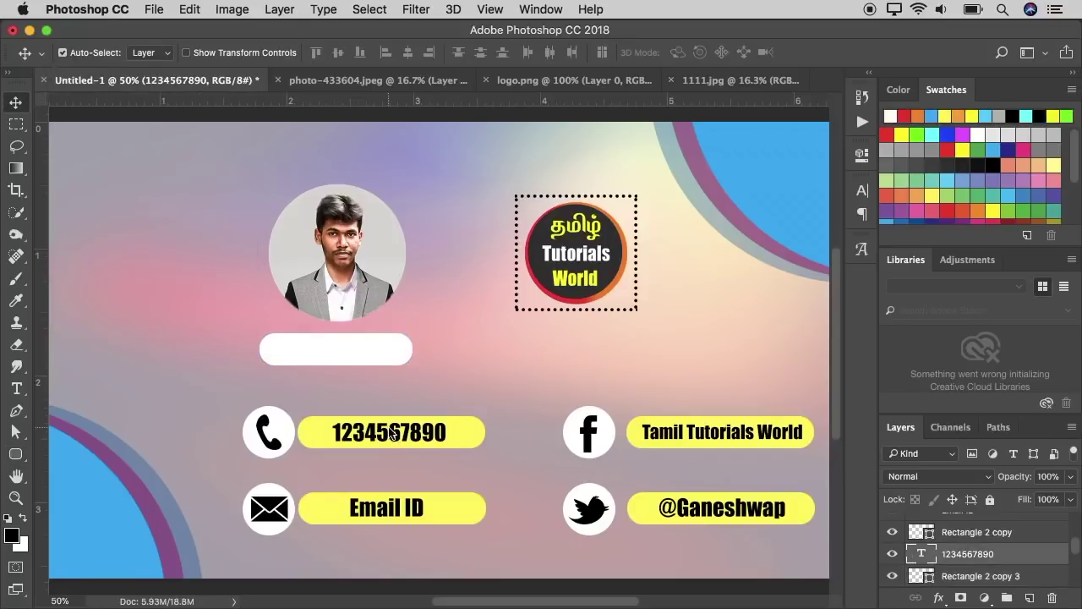
pyautogui.moveTo(394, 433); pyautogui.dragTo(338, 349)
# Retype the copied text as GANESH and narrow the white name bar.
pyautogui.press('t')
pyautogui.doubleClick(338, 348)
pyautogui.write('GANESH')
pyautogui.click(15, 101)
pyautogui.hotkey('shift', 'Right')
pyautogui.hotkey('shift', 'Right')
pyautogui.hotkey('shift', 'Right')
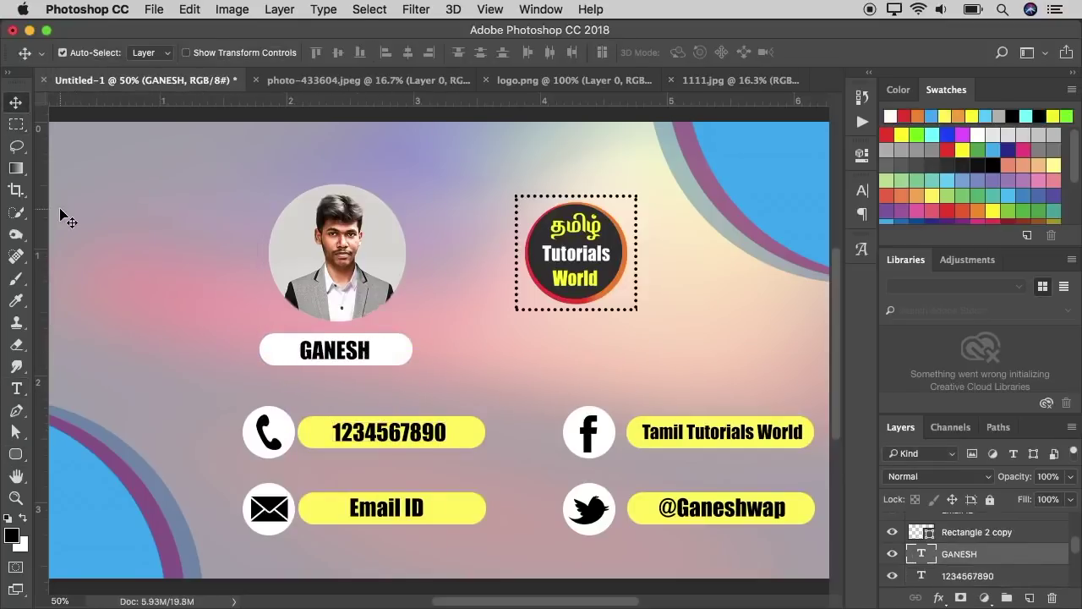
pyautogui.click(268, 360)
pyautogui.hotkey('ctrl', 't')
pyautogui.press('Return')
# Link the GANESH text layer with its white bar, then bring up the YouTube icon's menu in Chrome.
pyautogui.click(296, 367)
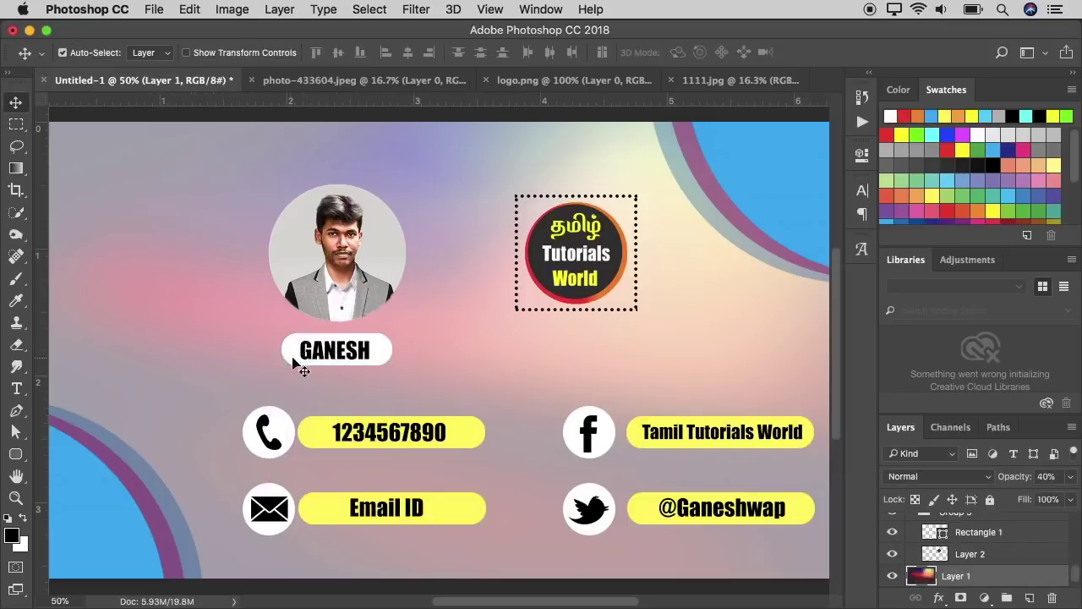
pyautogui.click(295, 362)
pyautogui.scroll(3, 972, 539)
pyautogui.scroll(-2, 972, 539)
pyautogui.keyDown('ctrl'); pyautogui.click(959, 532); pyautogui.keyUp('ctrl')
pyautogui.click(915, 596)
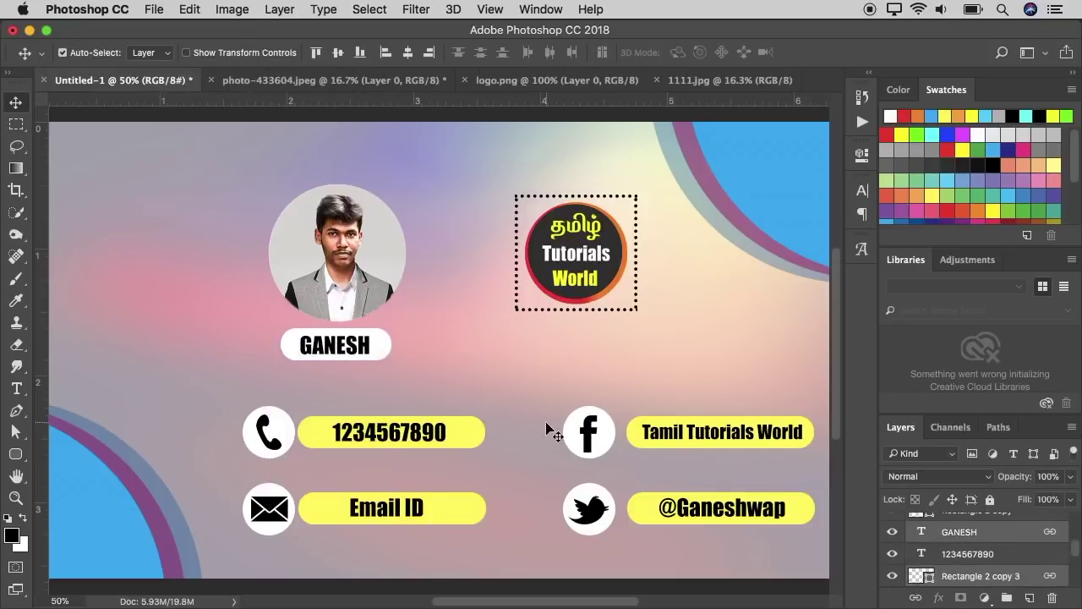
pyautogui.scroll(1, 414, 400)
pyautogui.scroll(-2, 414, 400)
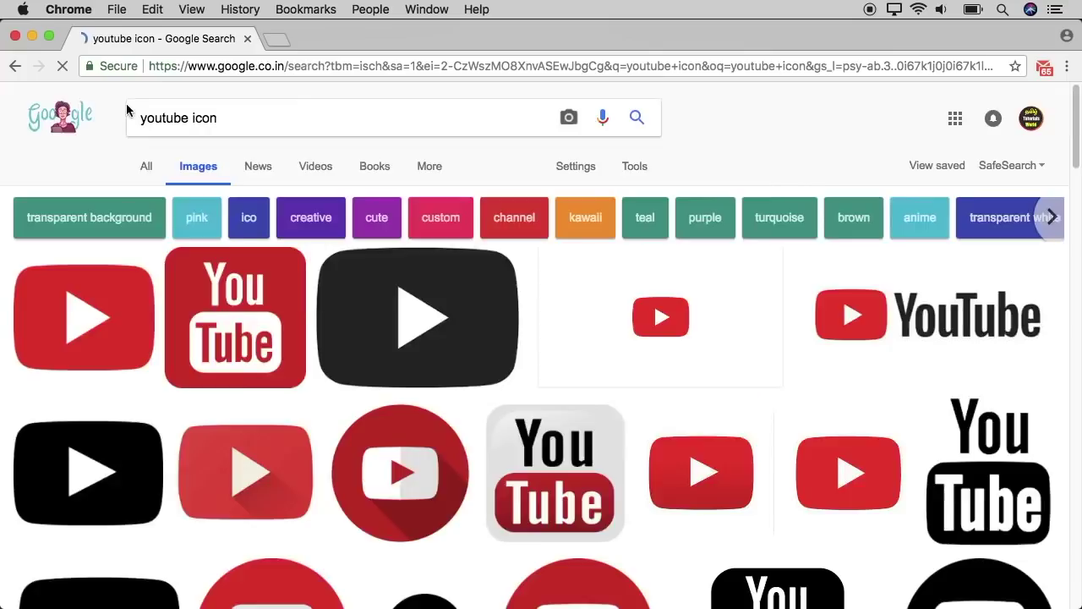
pyautogui.rightClick(266, 349)
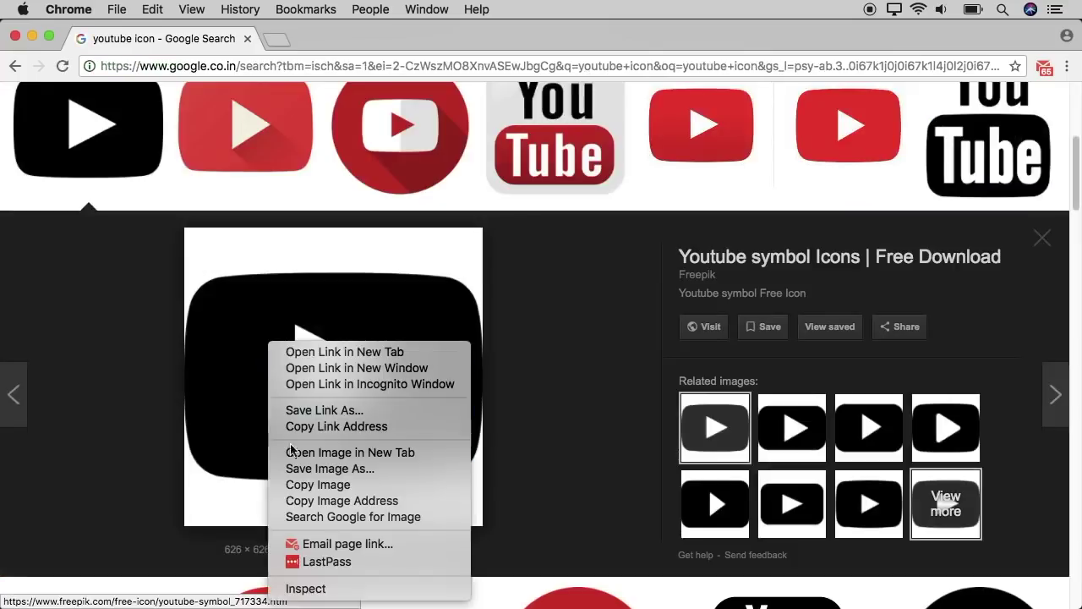
# Paste the black YouTube icon beside GANESH, resize it, and nudge GANESH and the Tamil logo left.
pyautogui.click(318, 485)
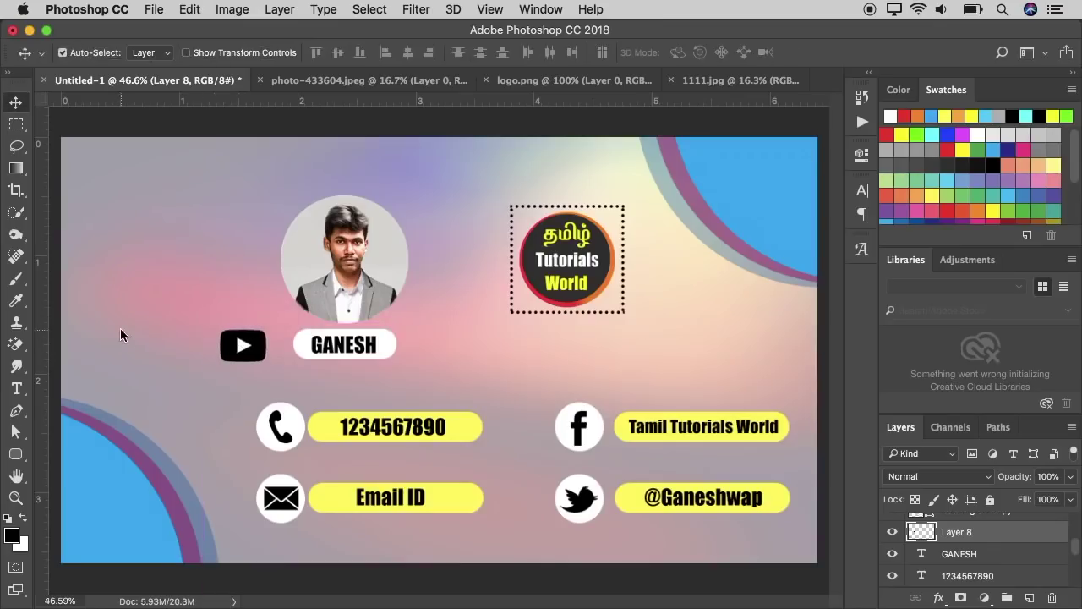
pyautogui.moveTo(243, 345); pyautogui.dragTo(260, 345)
pyautogui.moveTo(344, 344); pyautogui.dragTo(361, 344)
pyautogui.moveTo(261, 345)
pyautogui.mouseDown()
pyautogui.moveTo(279, 345)
pyautogui.moveTo(262, 335)
pyautogui.mouseUp()
pyautogui.hotkey('ctrl', 't')
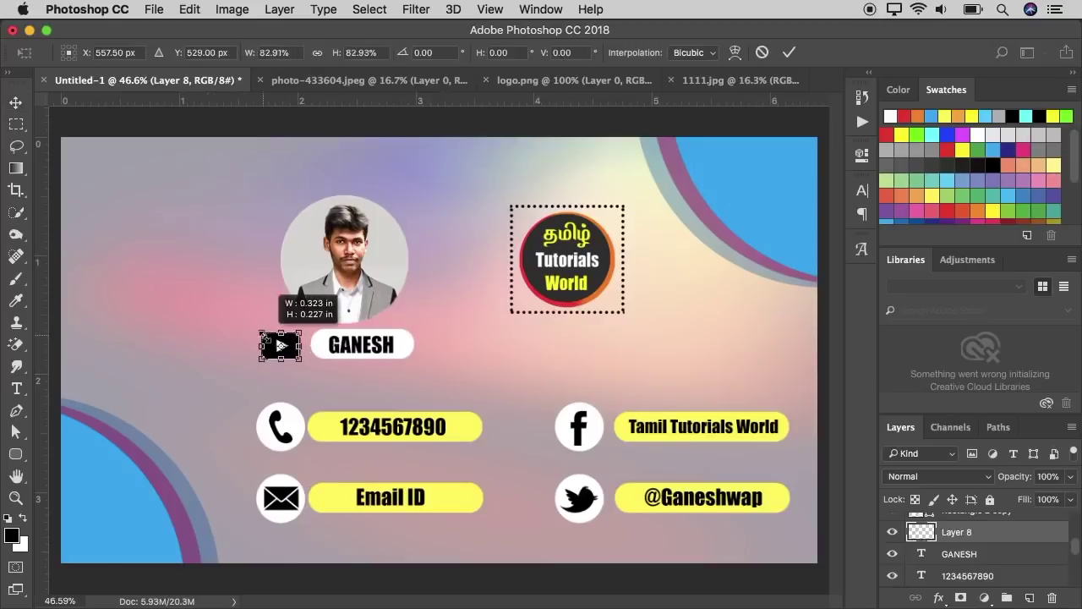
pyautogui.press('Return')
pyautogui.moveTo(363, 345); pyautogui.dragTo(359, 345)
pyautogui.moveTo(569, 279); pyautogui.dragTo(563, 276)
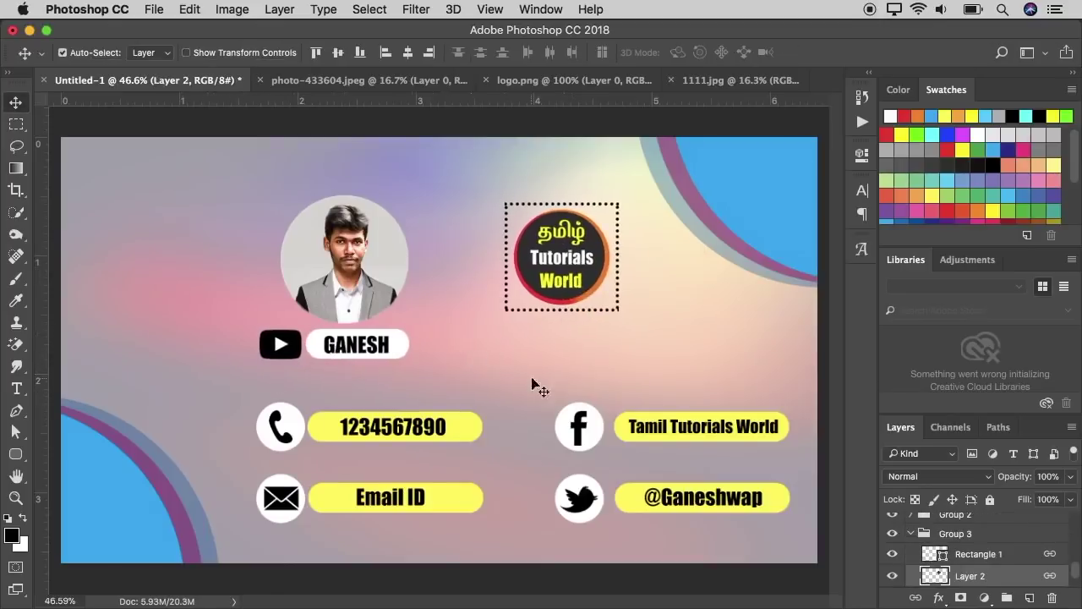
# Place a white-filled copy of the yellow bar beside the GANESH label.
pyautogui.moveTo(632, 437); pyautogui.dragTo(485, 354)
pyautogui.press('u')
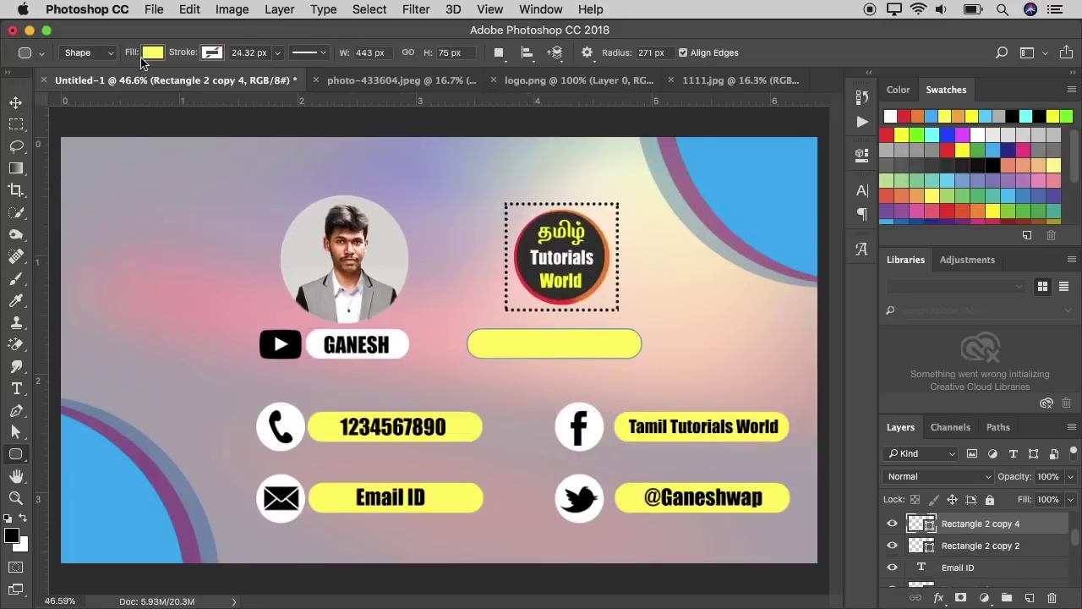
pyautogui.click(152, 53)
pyautogui.click(69, 108)
pyautogui.press('v')
# Copy the number text onto the new white bar and change it to 'Channel Name'.
pyautogui.rightClick(360, 335)
pyautogui.moveTo(430, 427); pyautogui.dragTo(548, 353)
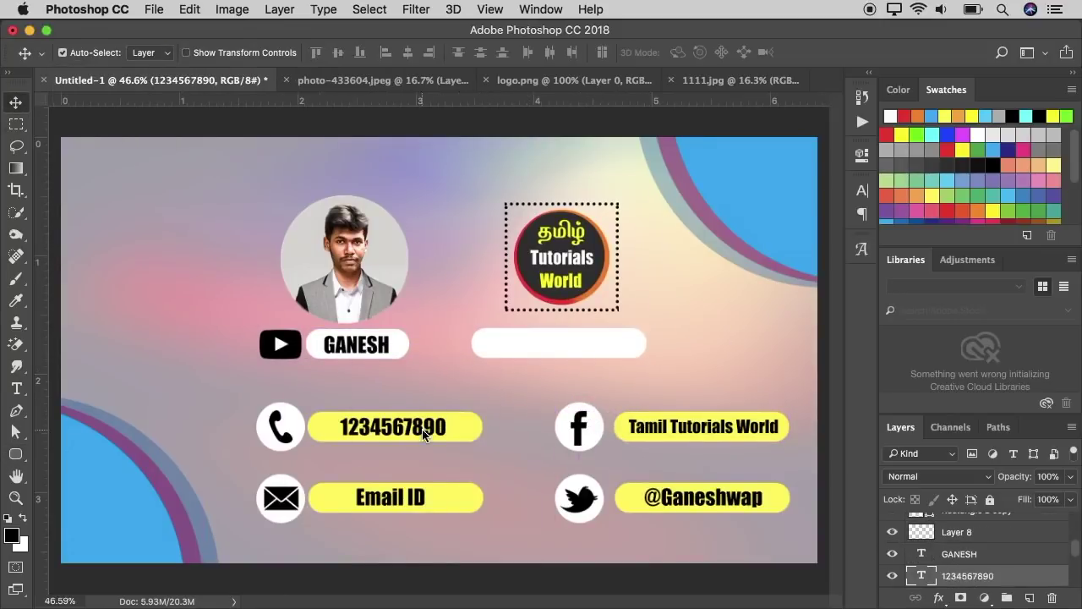
pyautogui.doubleClick(548, 354)
pyautogui.write('Channel Na')
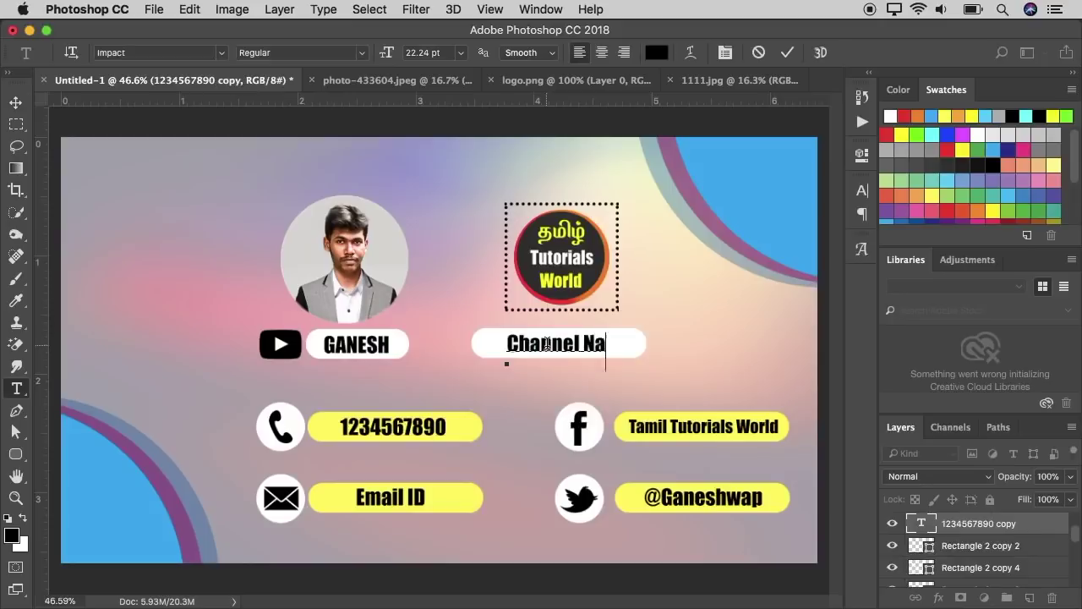
pyautogui.write('me')
pyautogui.press('Escape')
pyautogui.scroll(1, 215, 328)
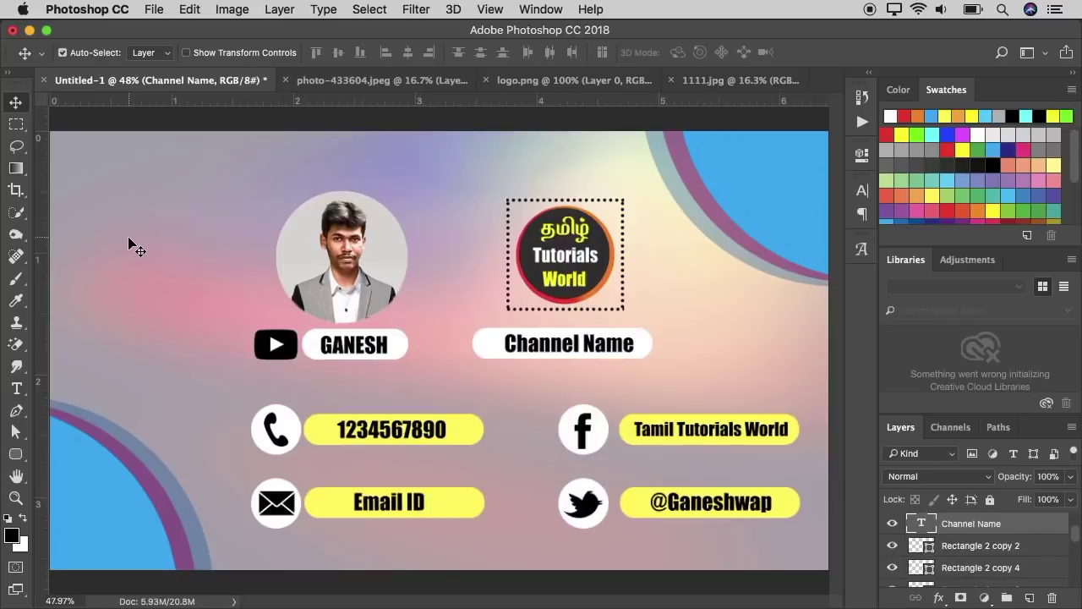
pyautogui.scroll(-1, 128, 245)
# Copy the Channel Name text to the card's left side and retype it as Business Card.
pyautogui.moveTo(541, 347); pyautogui.dragTo(172, 257)
pyautogui.press('t')
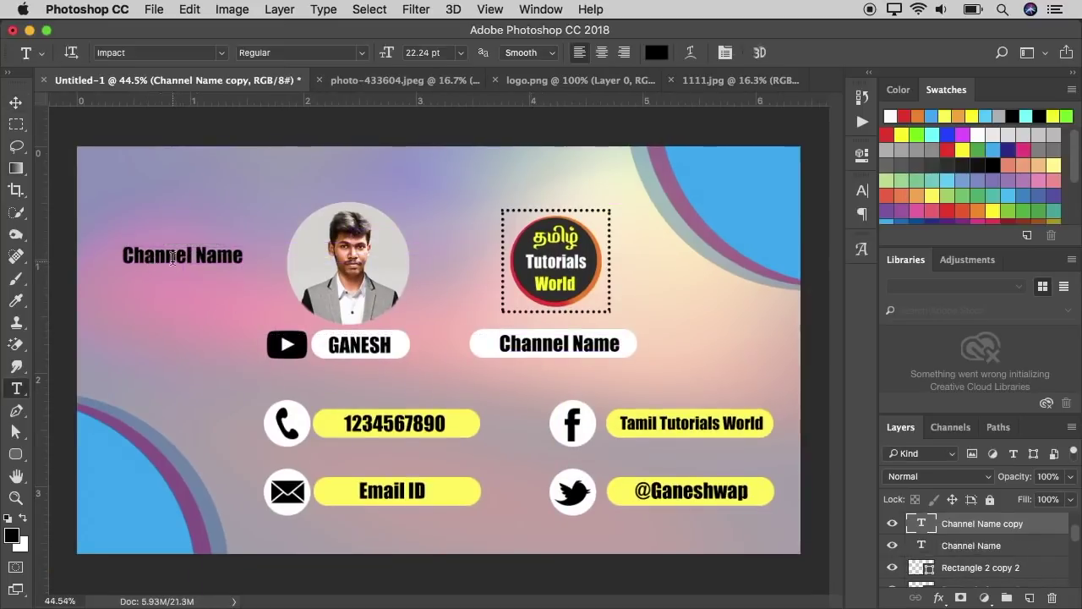
pyautogui.click(172, 257)
pyautogui.hotkey('ctrl', 'a')
pyautogui.write('Busin')
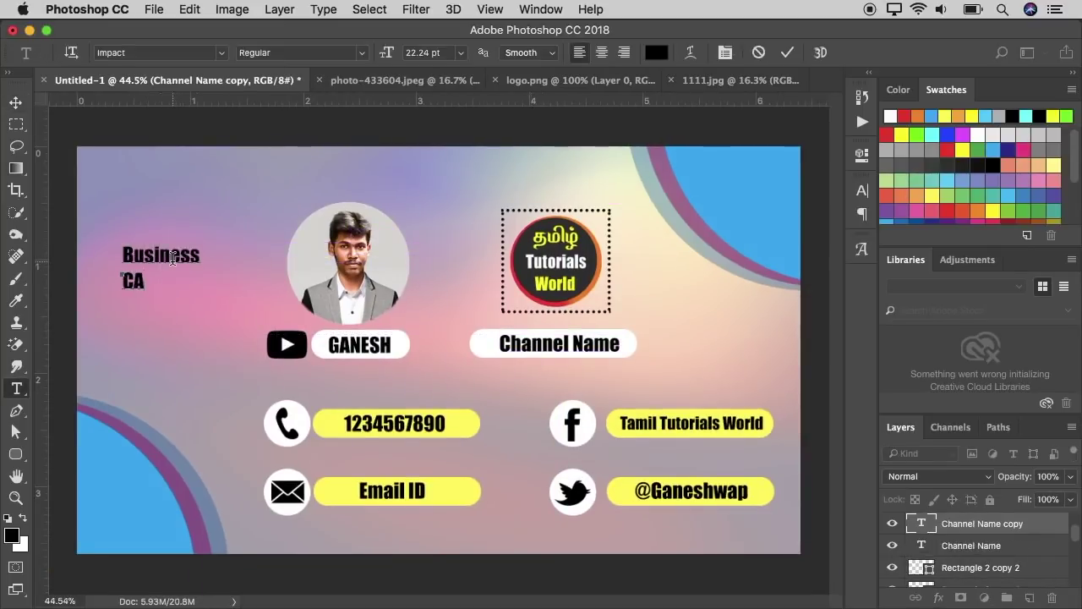
# Give the Business Card title a white Stroke layer effect.
pyautogui.doubleClick(980, 523)
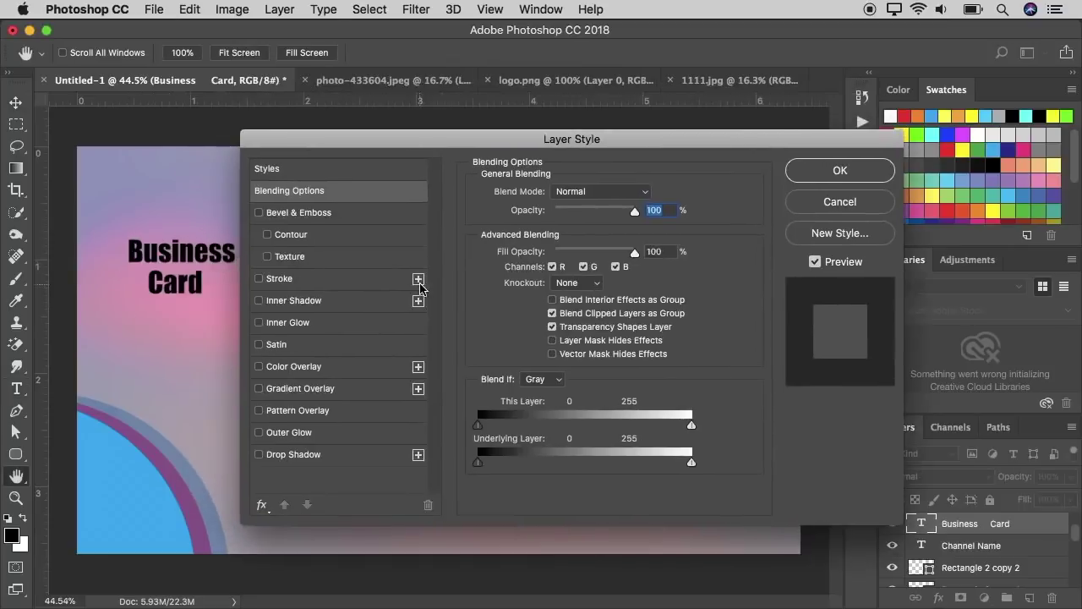
pyautogui.click(259, 278)
pyautogui.click(284, 278)
pyautogui.click(397, 334)
pyautogui.click(325, 203)
pyautogui.click(709, 193)
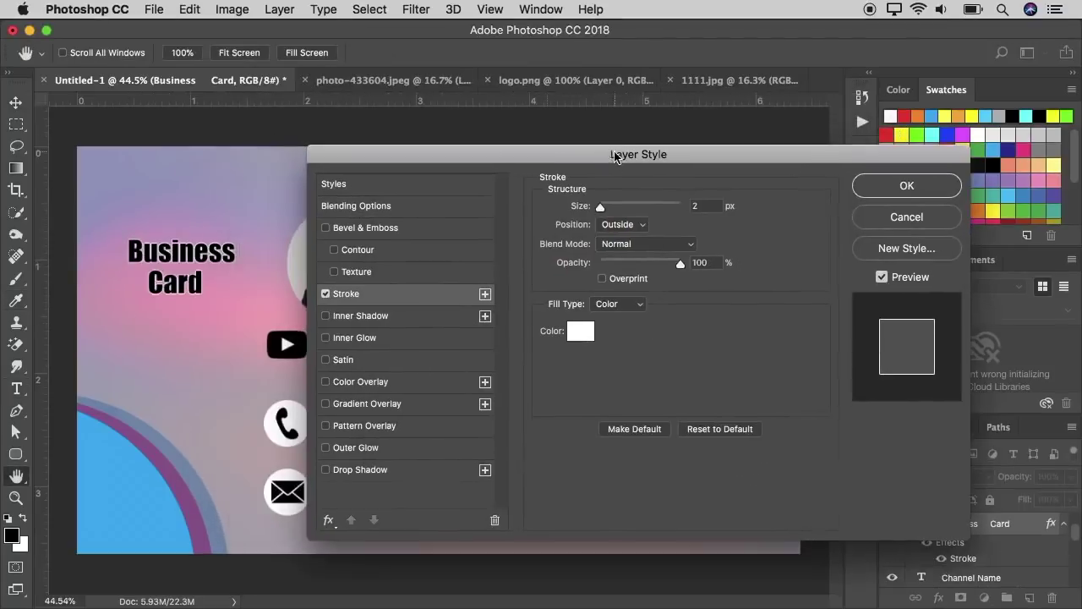
pyautogui.press('Return')
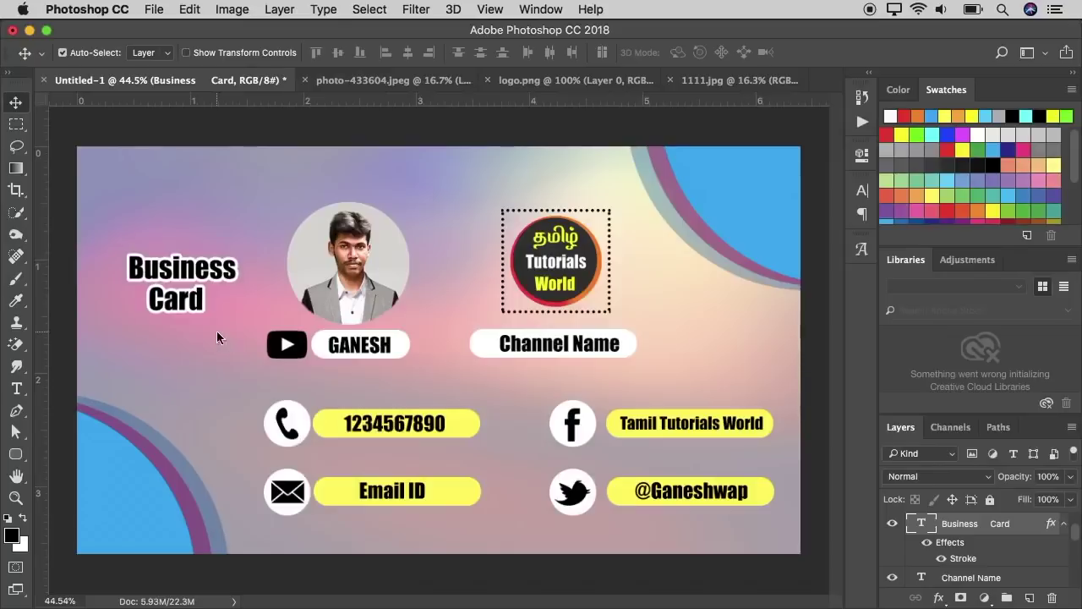
# Nudge the Business Card title left with the arrow key and zoom out on the card.
pyautogui.press('Left')
pyautogui.press('Left')
pyautogui.press('Left')
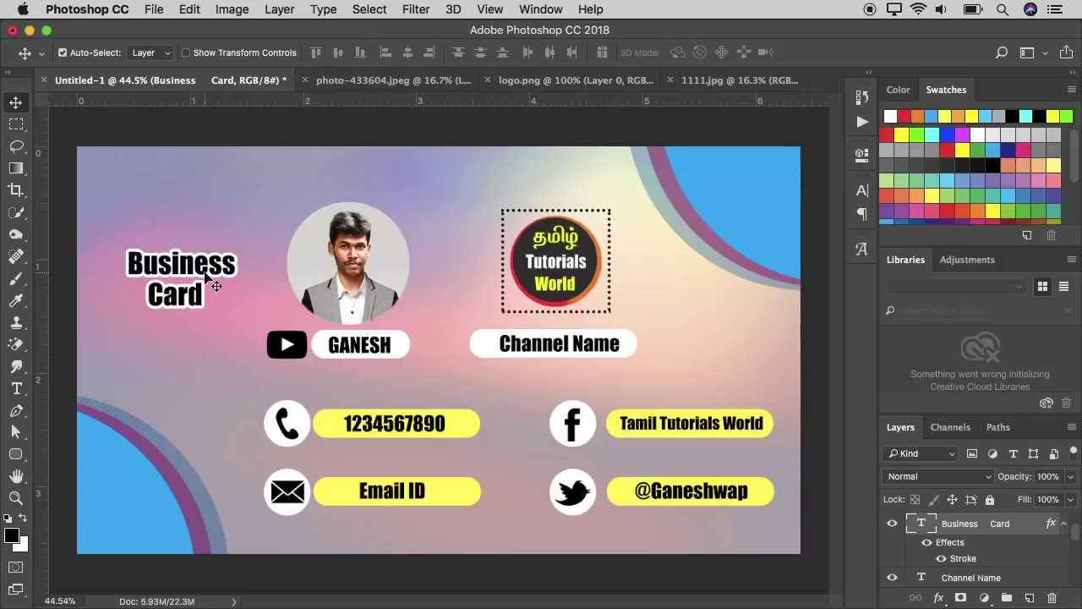
pyautogui.scroll(-1, 206, 275)
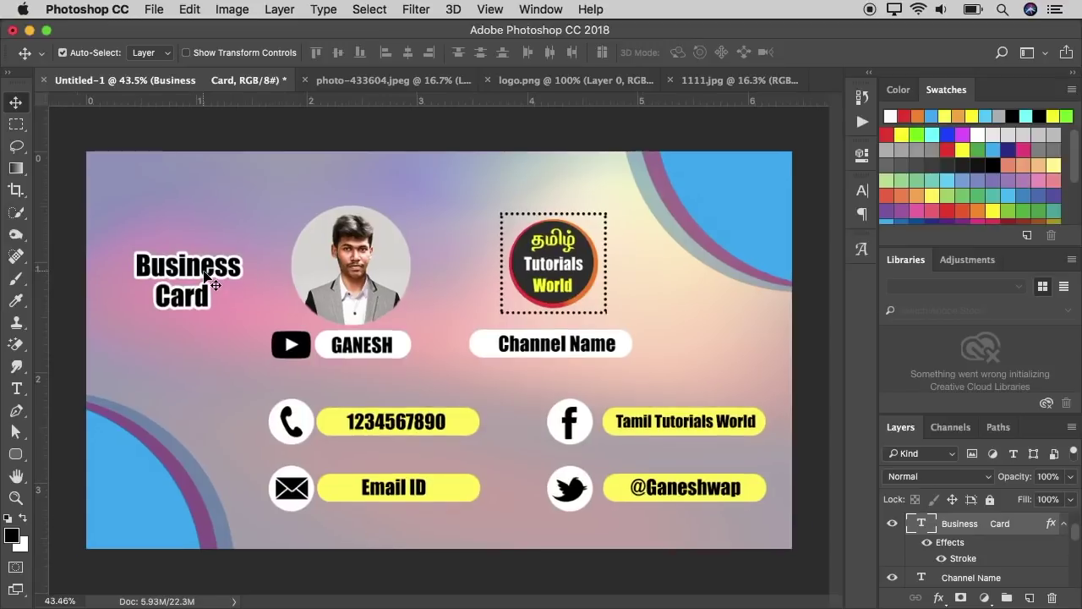
pyautogui.scroll(-2, 206, 275)
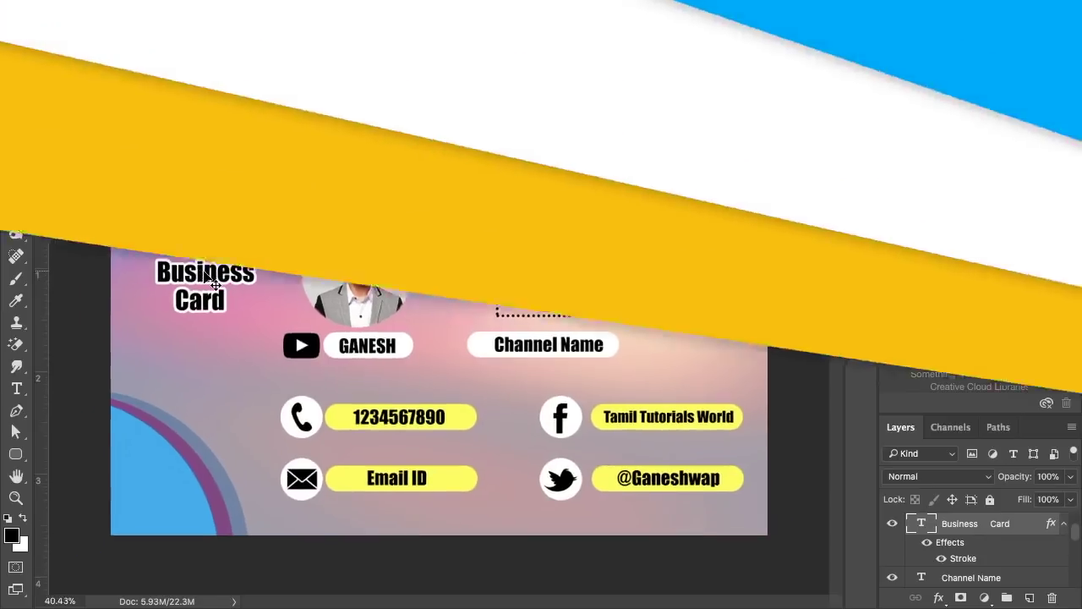